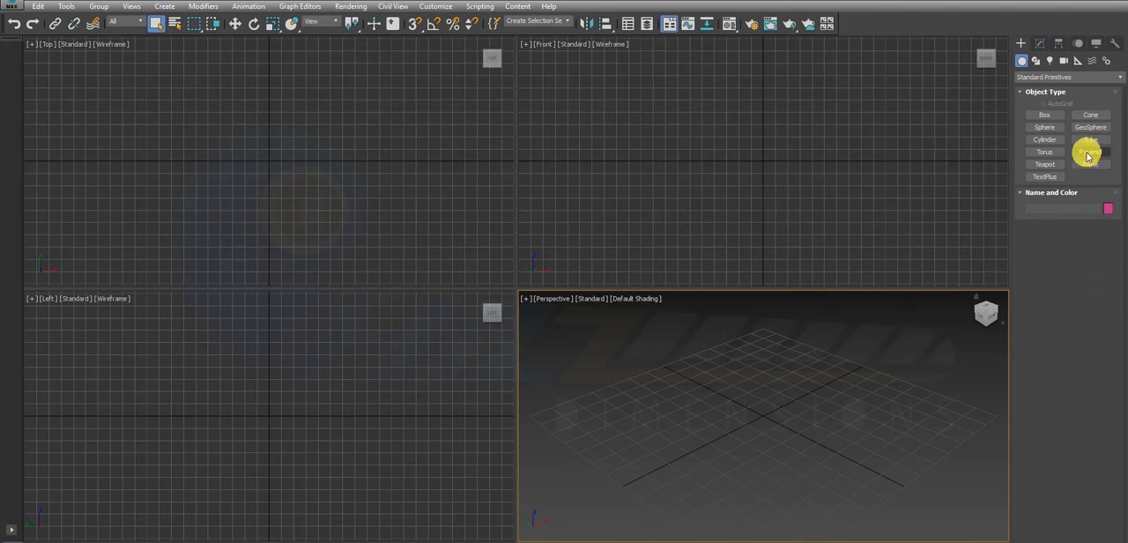
# - Create a box centred near the origin in the Top view, about 171 cm long, 261 cm wide and 65 cm high
pyautogui.click(1054, 117)
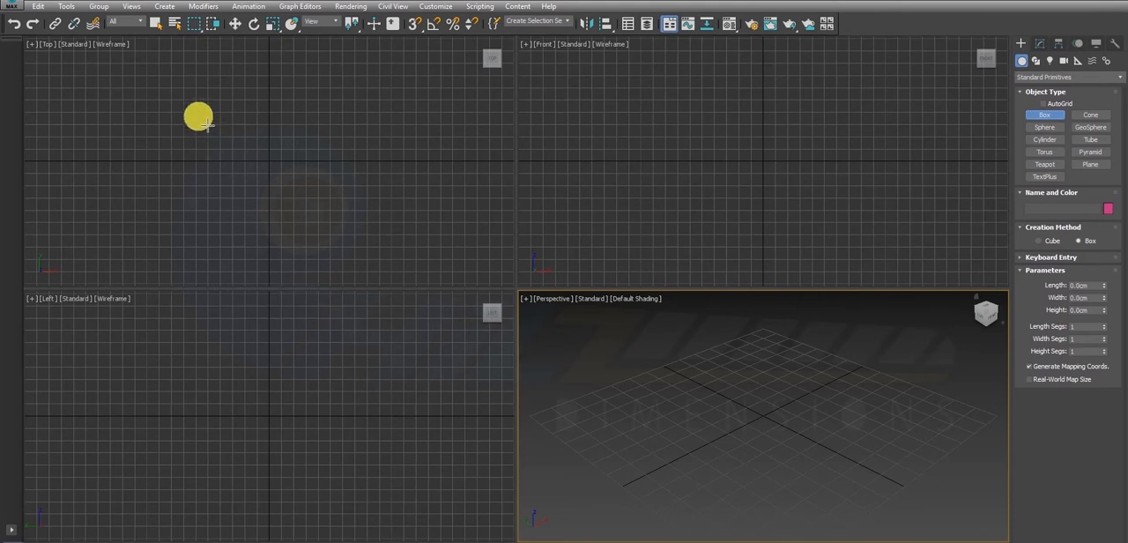
pyautogui.click(204, 123)
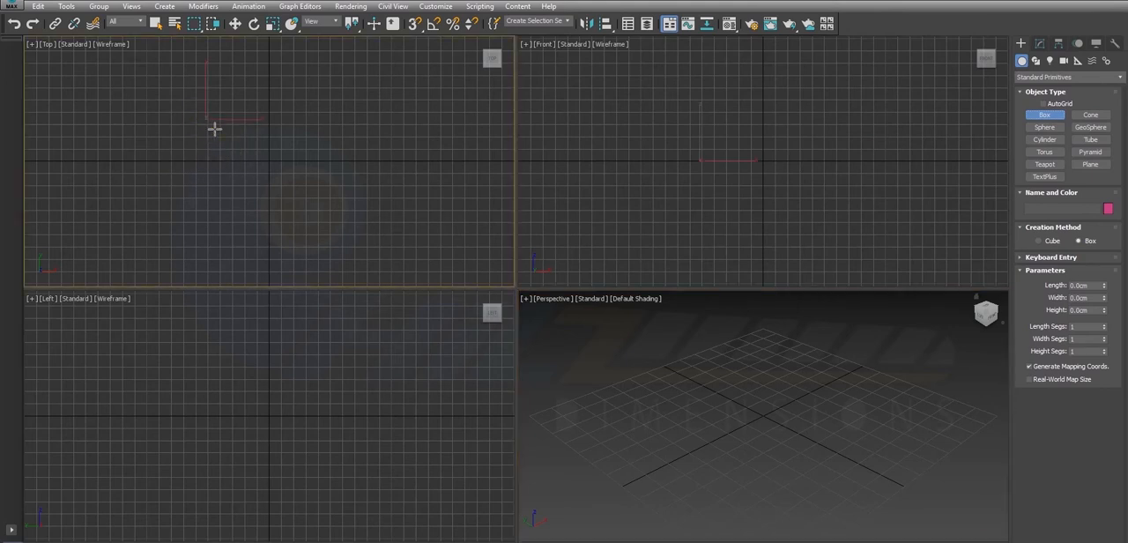
pyautogui.moveTo(206, 120)
pyautogui.mouseDown()
pyautogui.moveTo(251, 164)
pyautogui.moveTo(340, 212)
pyautogui.mouseUp()
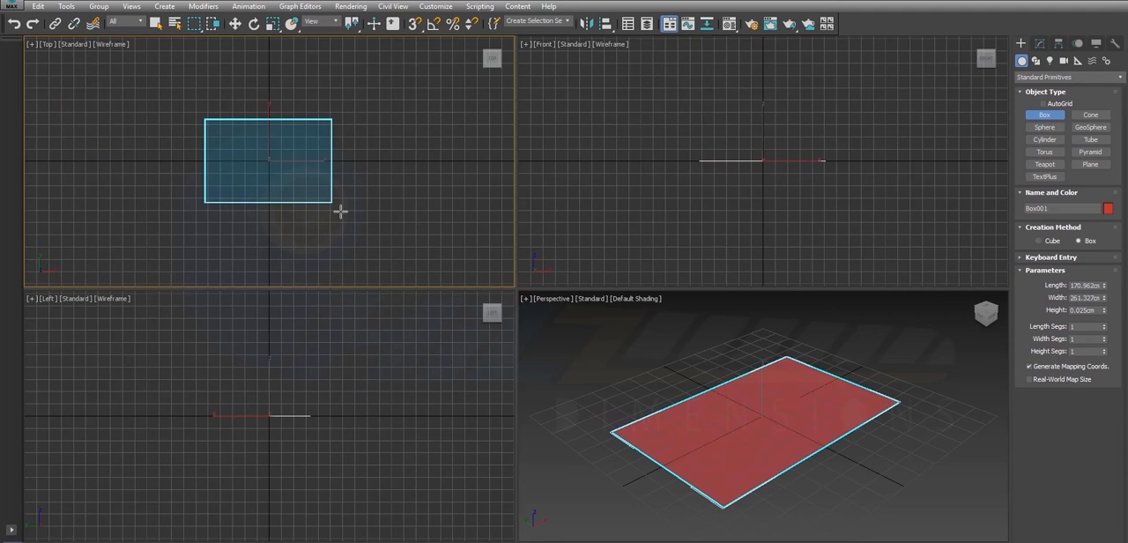
pyautogui.moveTo(340, 212); pyautogui.dragTo(340, 211)
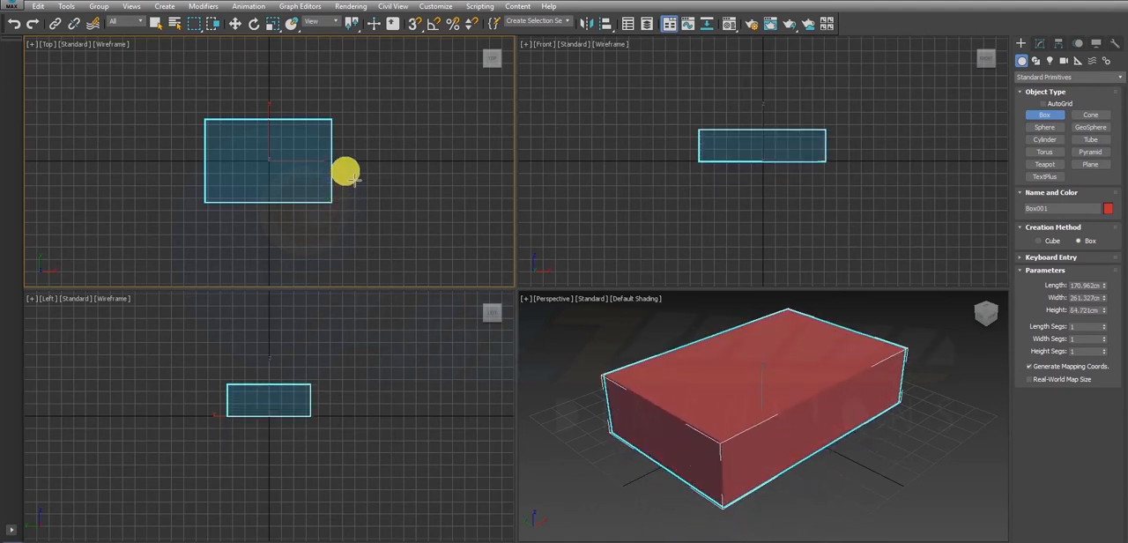
pyautogui.click(349, 189)
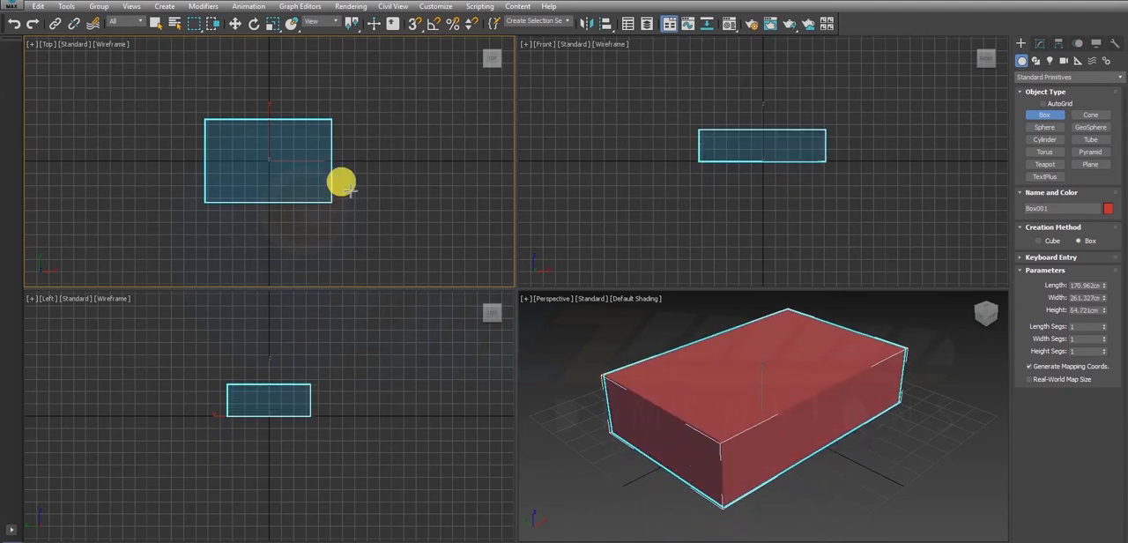
pyautogui.rightClick(352, 158)
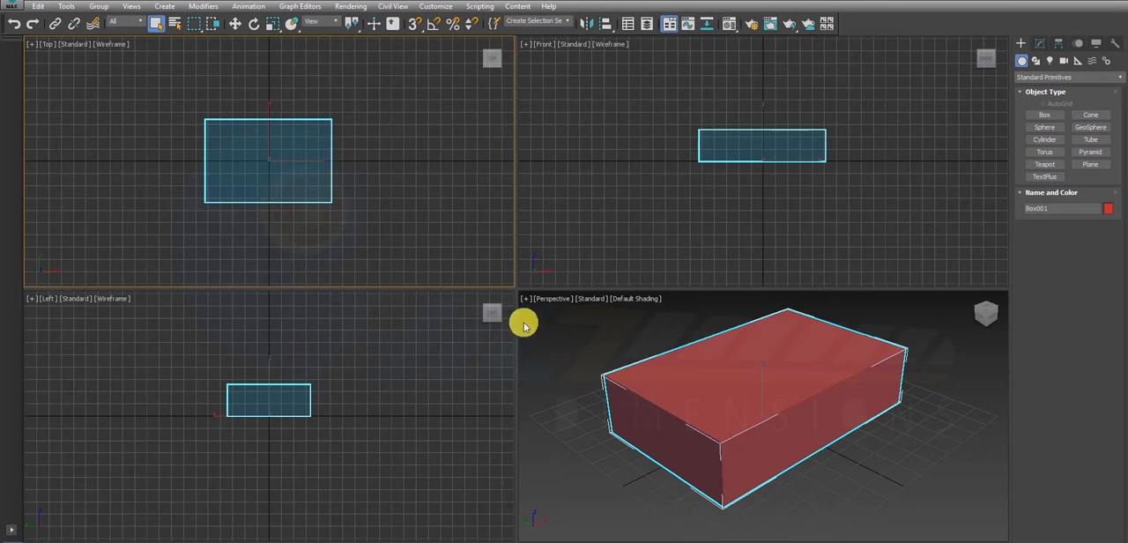
# - Maximize the Perspective viewport, turn on Edged Faces for its shading and select the box
pyautogui.rightClick(661, 334)
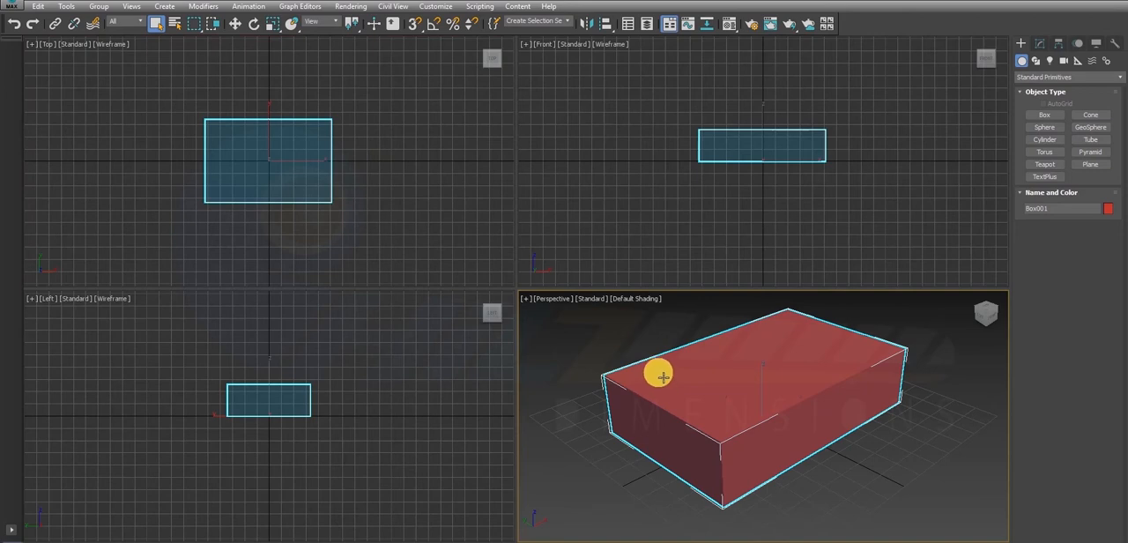
pyautogui.hotkey('alt', 'w')
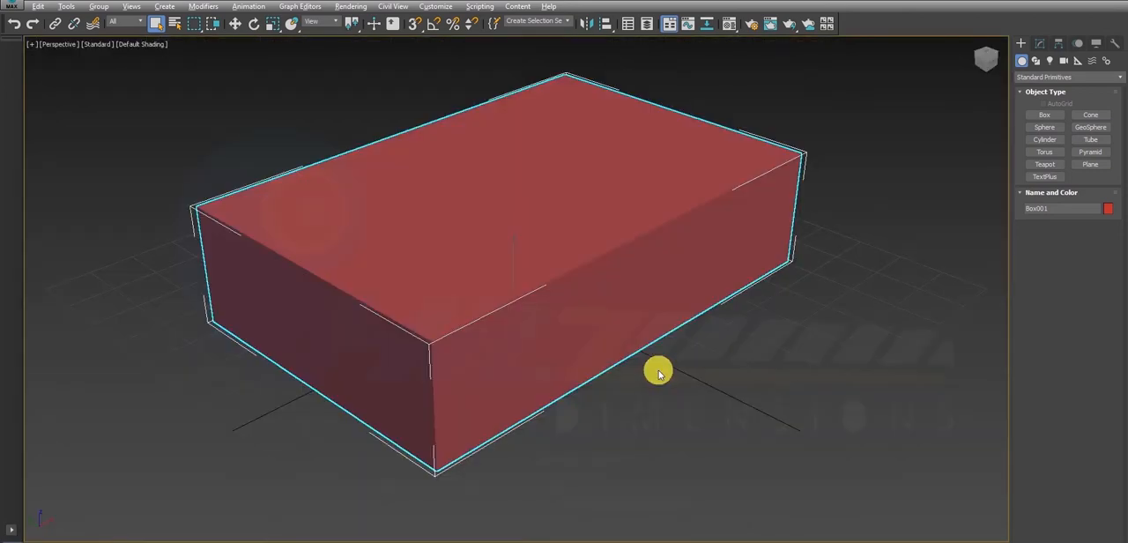
pyautogui.keyDown('alt'); pyautogui.moveTo(563, 317); pyautogui.dragTo(483, 280, button='middle'); pyautogui.keyUp('alt')
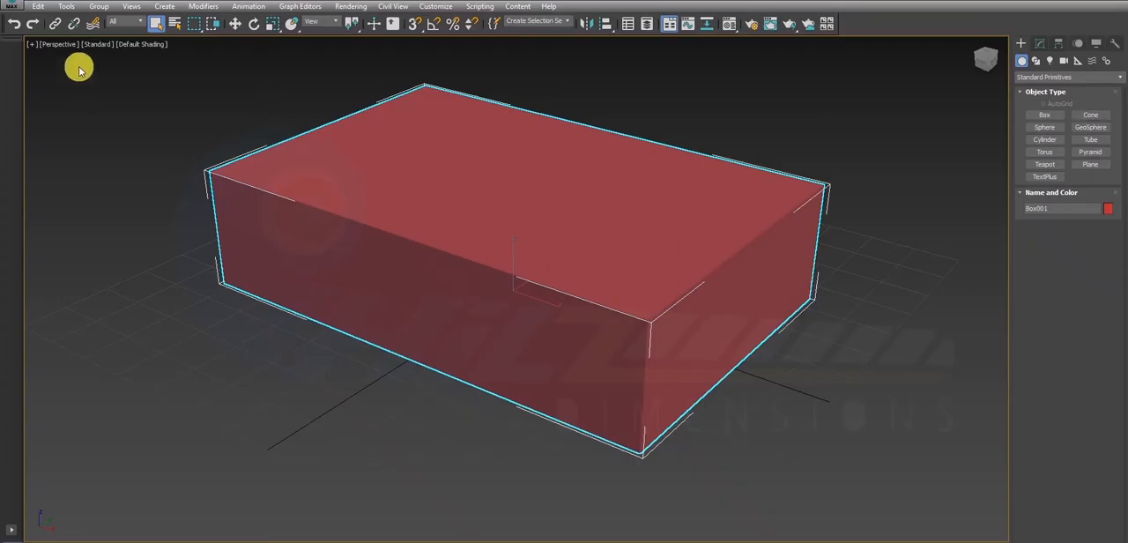
pyautogui.click(132, 44)
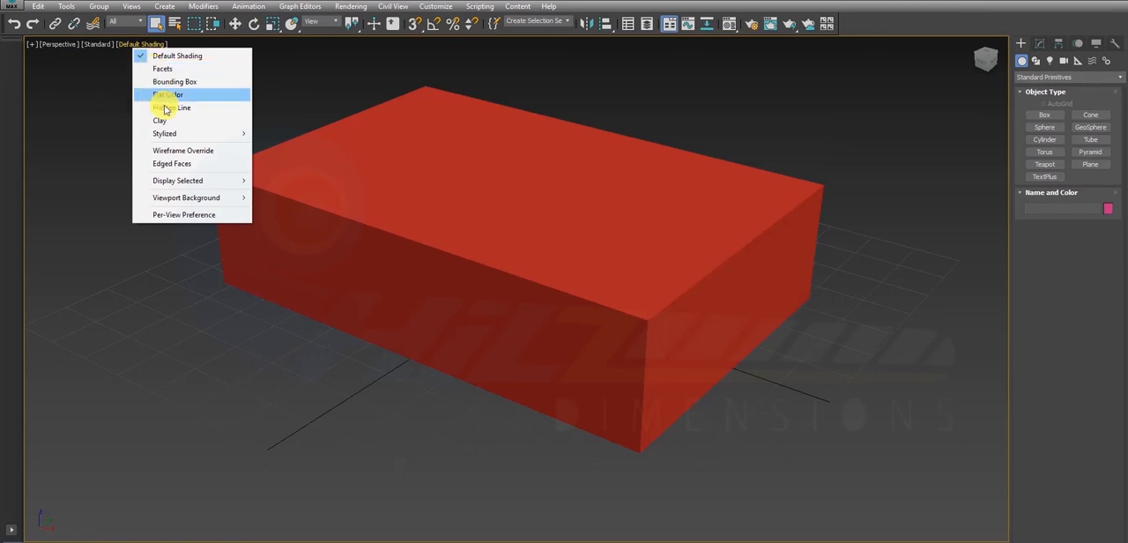
pyautogui.click(185, 164)
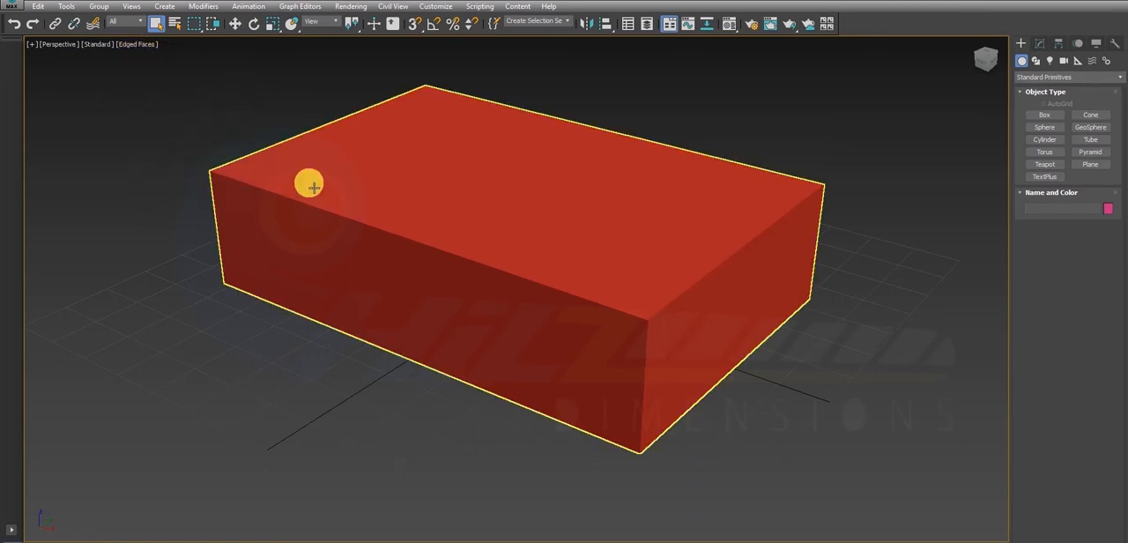
pyautogui.click(310, 186)
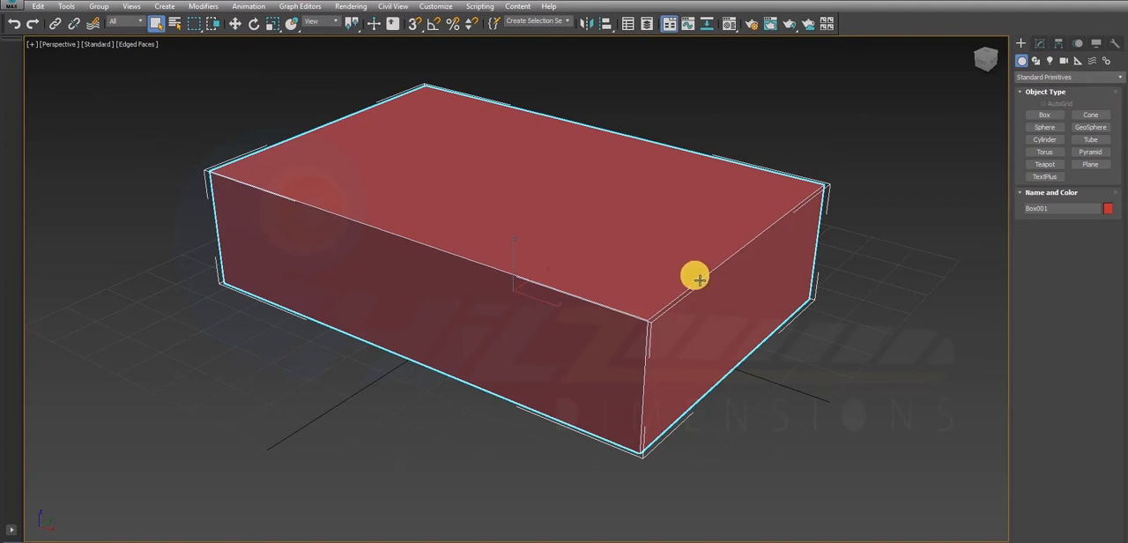
# - Switch the Edged Faces display off and on again to compare how the box's edges are shown
pyautogui.click(128, 44)
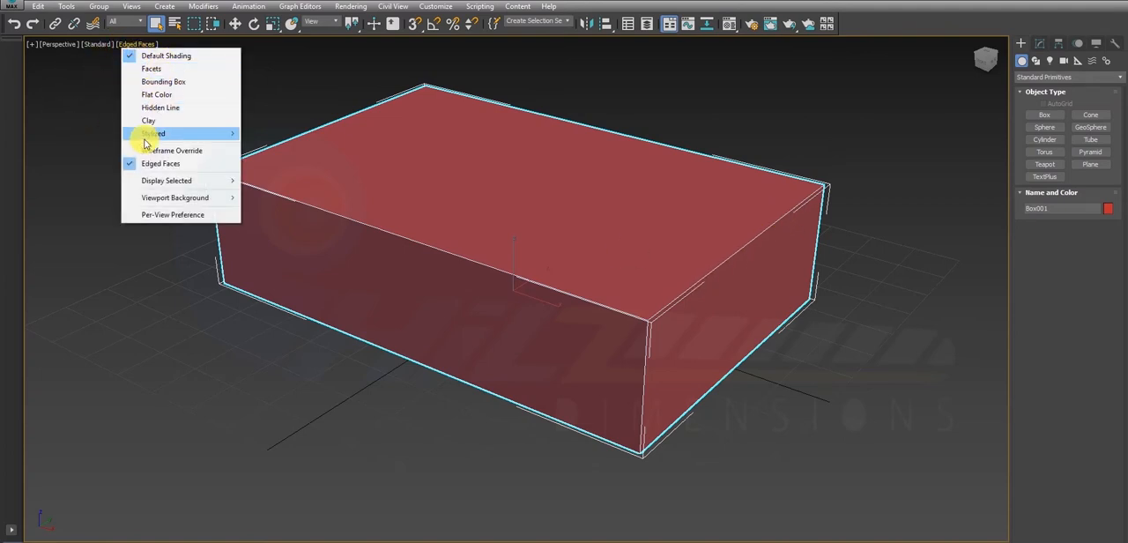
pyautogui.click(130, 164)
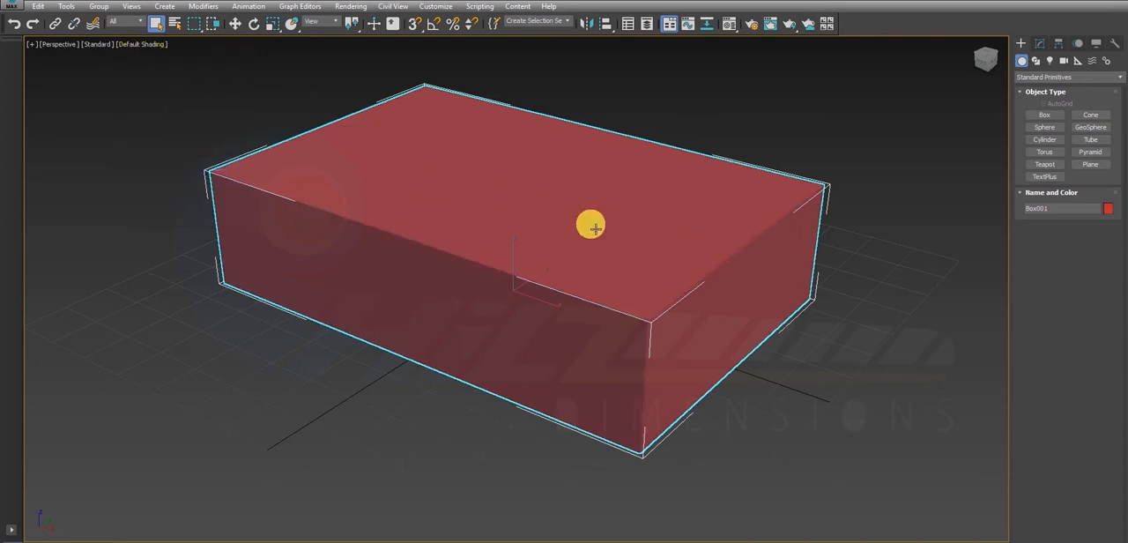
pyautogui.click(138, 44)
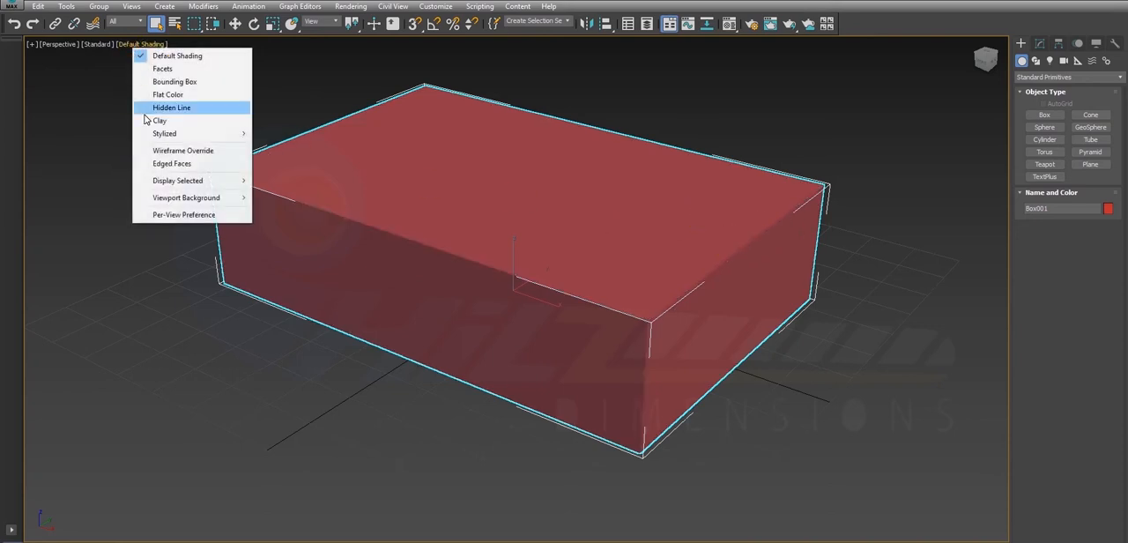
pyautogui.click(168, 163)
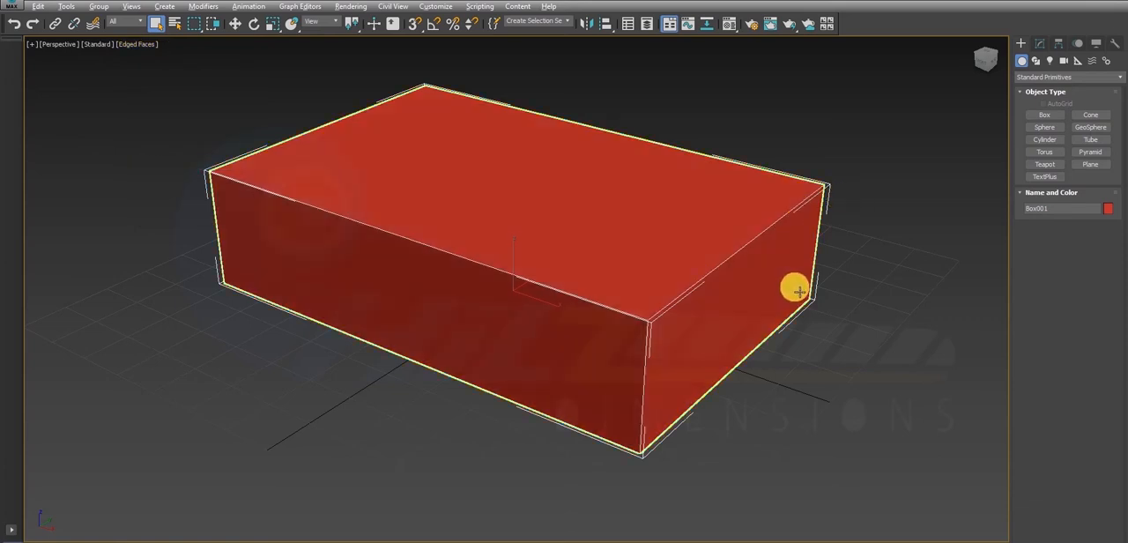
# - Convert the box to an Editable Poly object
pyautogui.moveTo(795, 288)
pyautogui.keyDown('alt'); pyautogui.mouseDown(button='middle')
pyautogui.moveTo(738, 272)
pyautogui.moveTo(779, 292)
pyautogui.mouseUp(button='middle'); pyautogui.keyUp('alt')
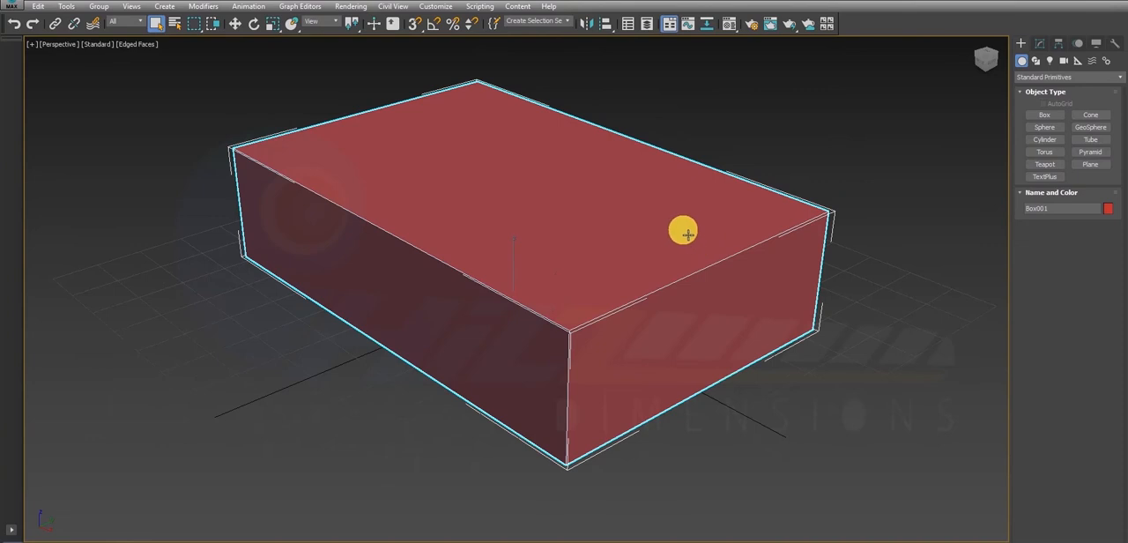
pyautogui.click(1040, 44)
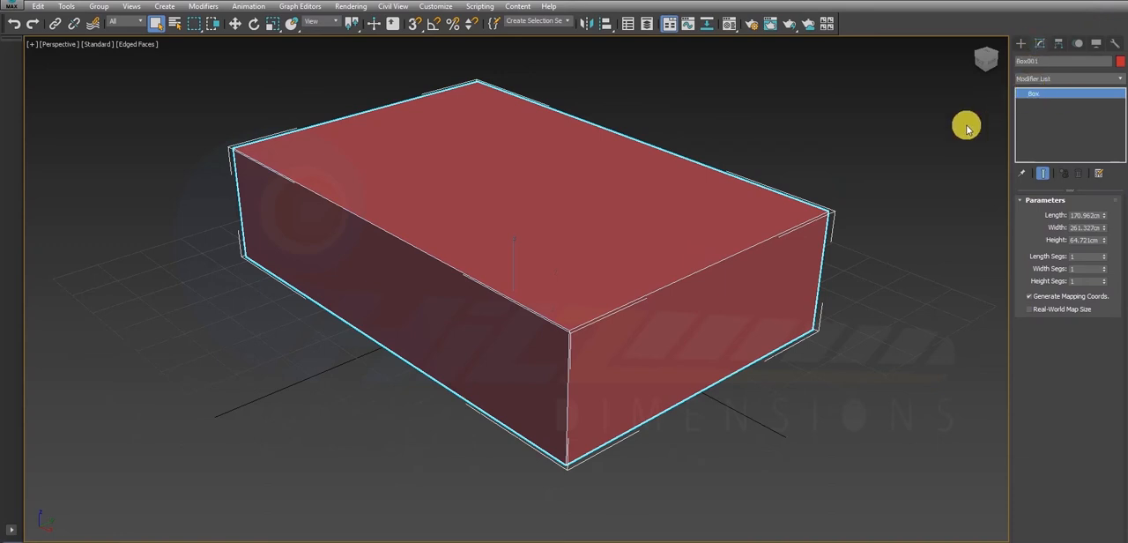
pyautogui.click(930, 161)
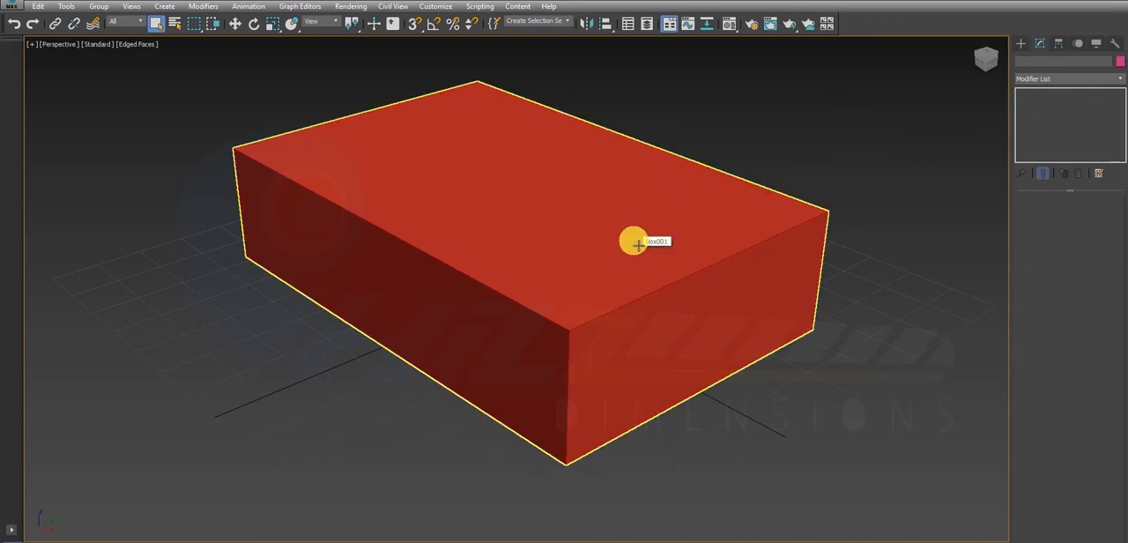
pyautogui.click(617, 178)
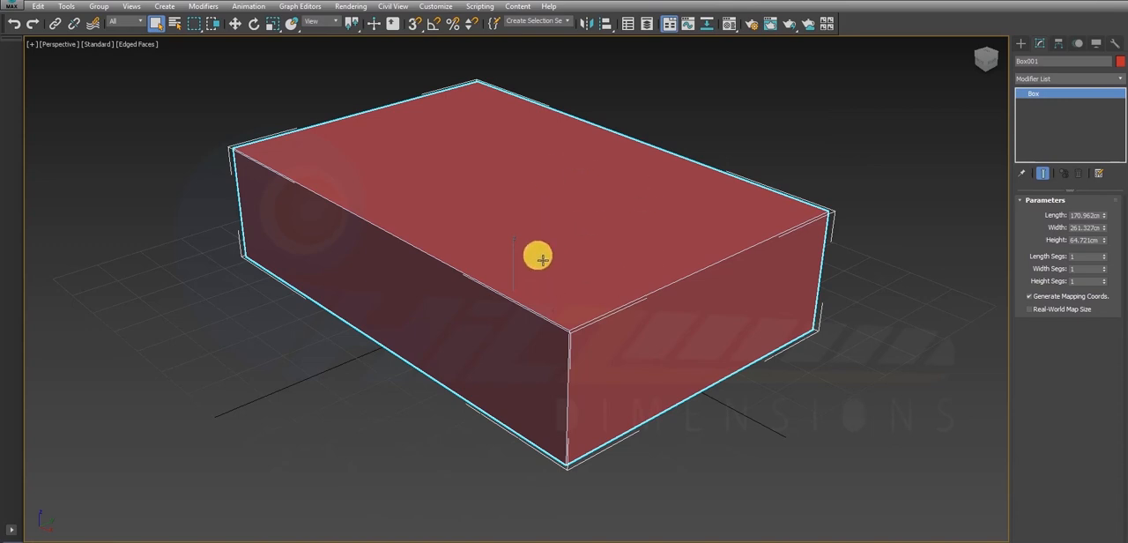
pyautogui.rightClick(610, 195)
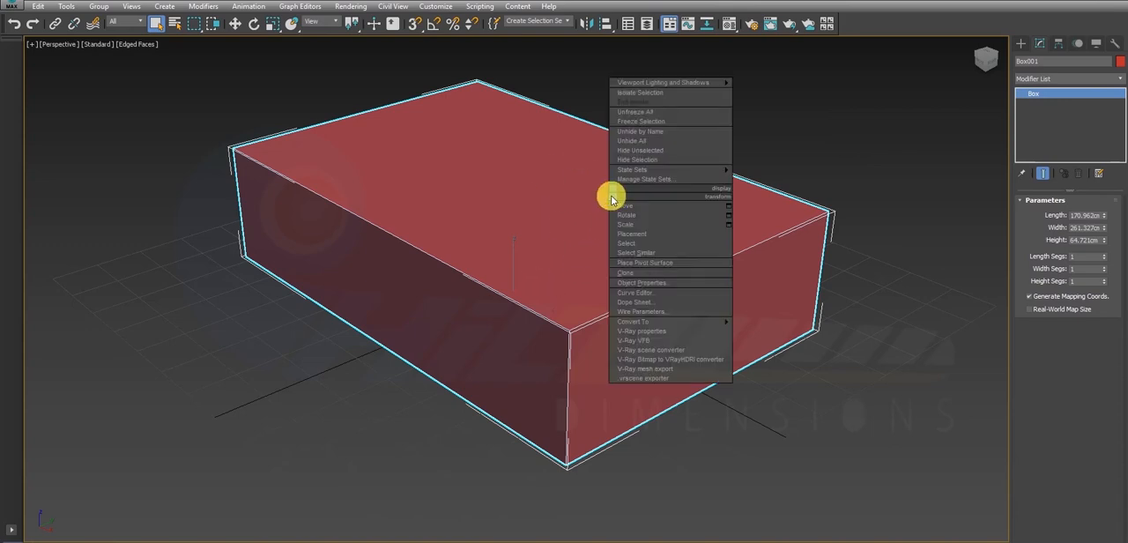
pyautogui.moveTo(683, 323)
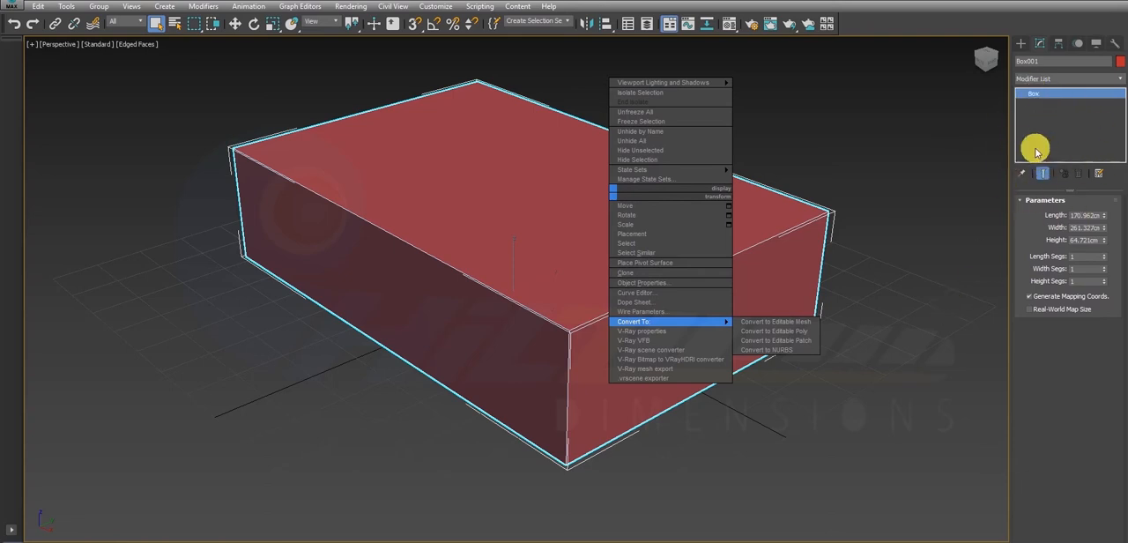
pyautogui.click(770, 332)
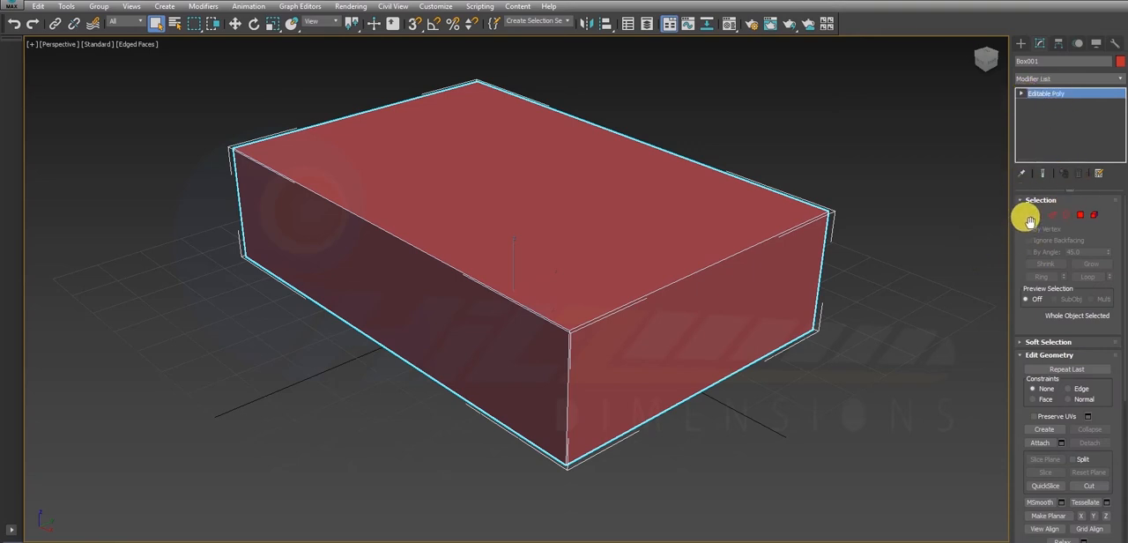
# - Expand the Editable Poly entry and go through its Vertex, Edge, Border, Polygon and Element sub-object levels
pyautogui.click(1021, 95)
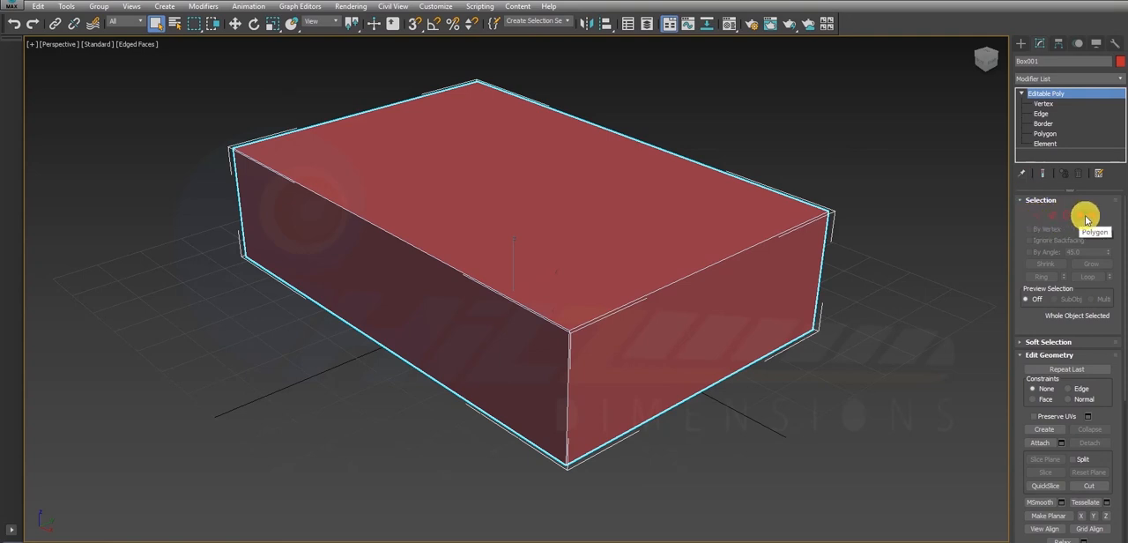
pyautogui.click(1038, 215)
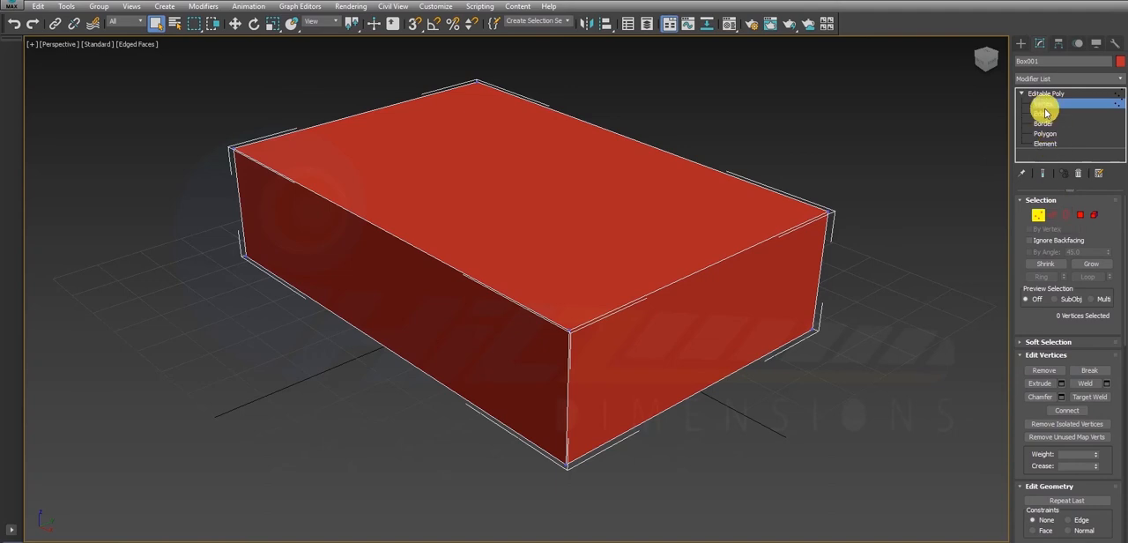
pyautogui.click(1044, 115)
pyautogui.click(1045, 123)
pyautogui.click(1047, 133)
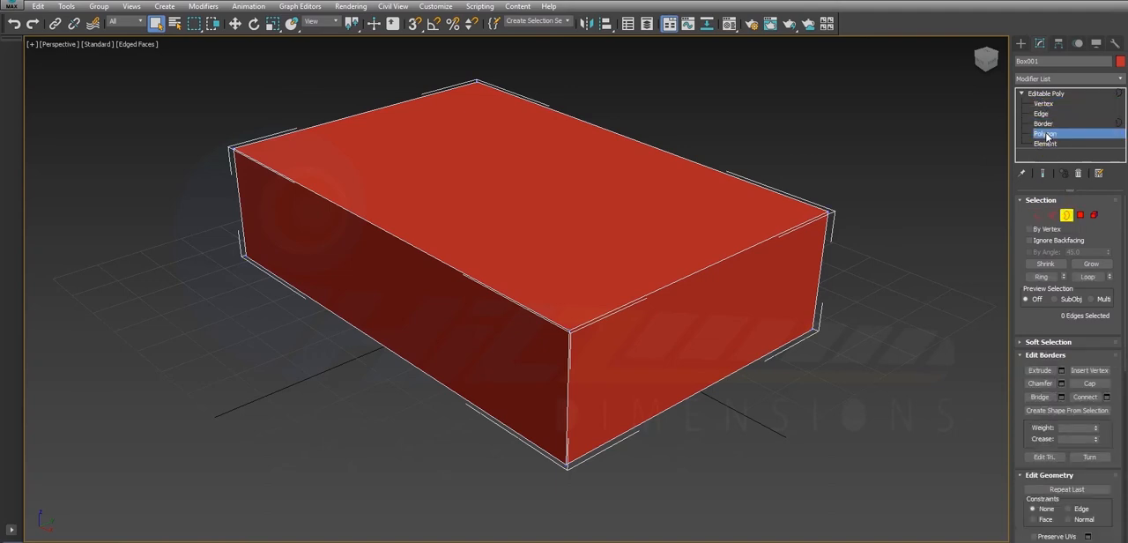
pyautogui.click(1047, 144)
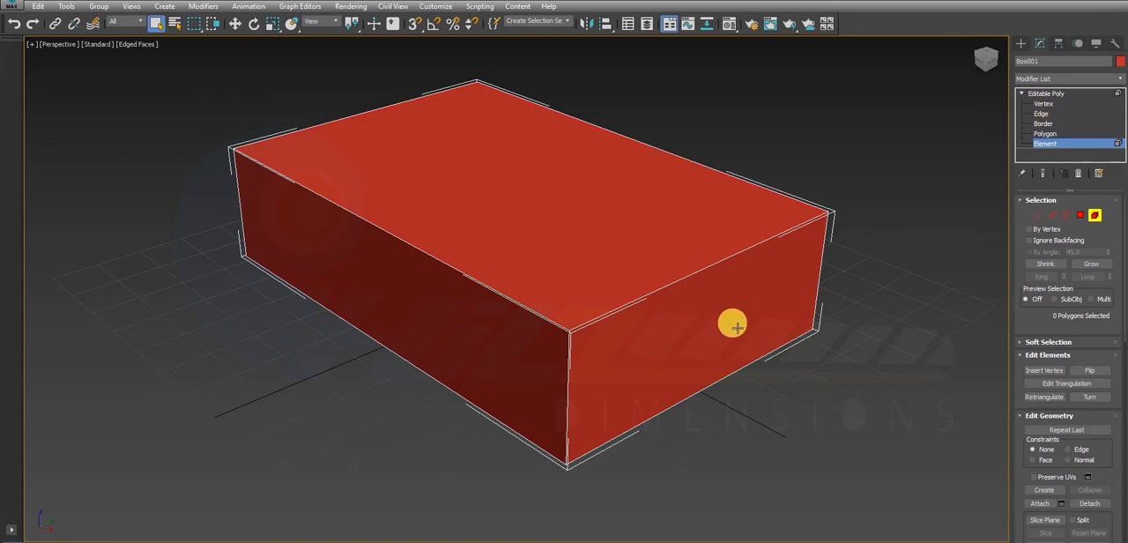
# - Delete the two opposite short end polygons of the box and return to whole-object level
pyautogui.click(1085, 216)
pyautogui.click(751, 301)
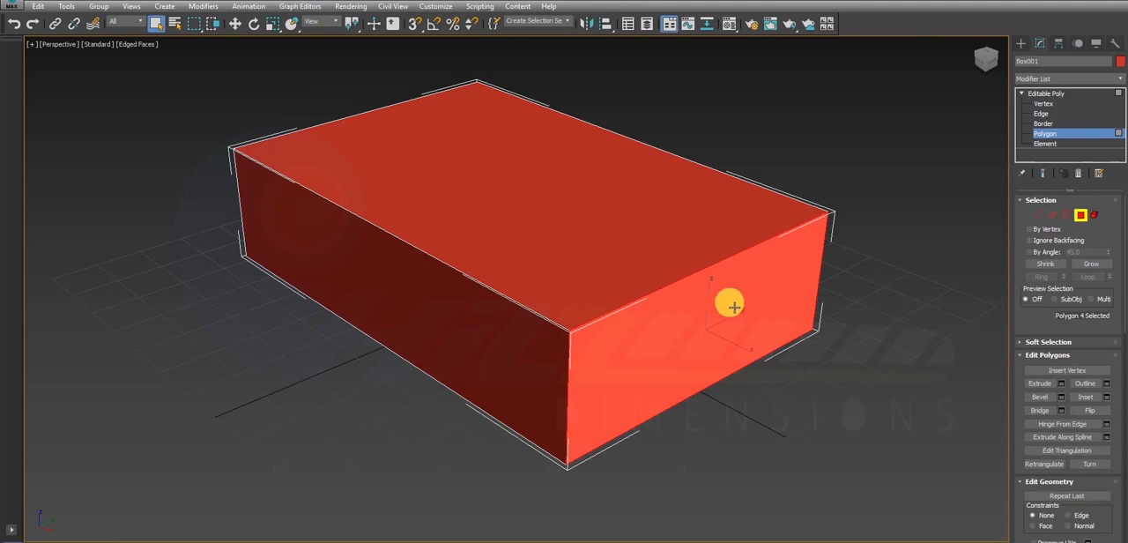
pyautogui.press('Delete')
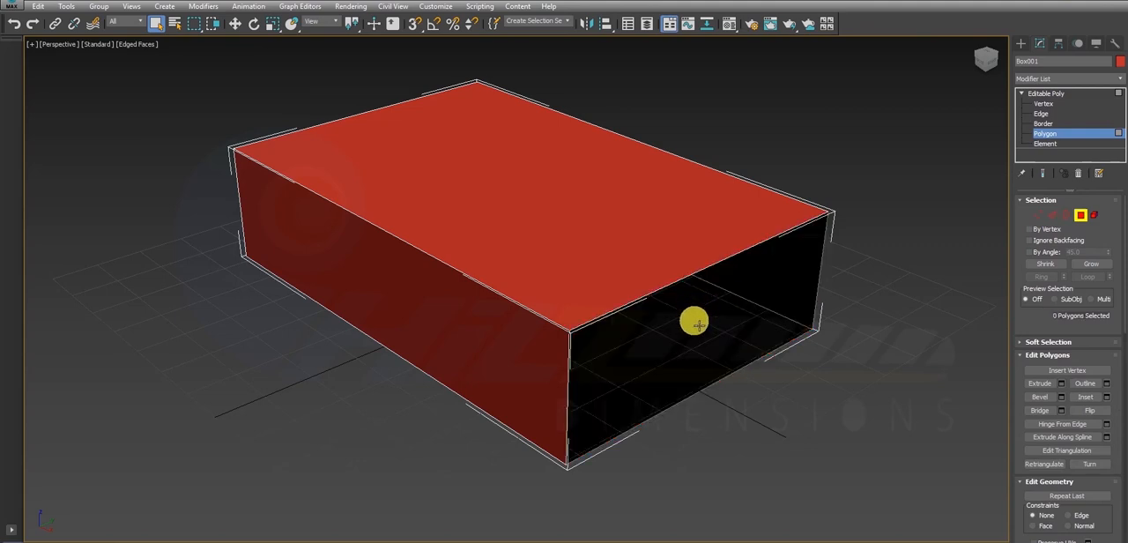
pyautogui.keyDown('alt'); pyautogui.moveTo(692, 320); pyautogui.dragTo(468, 300, button='middle'); pyautogui.keyUp('alt')
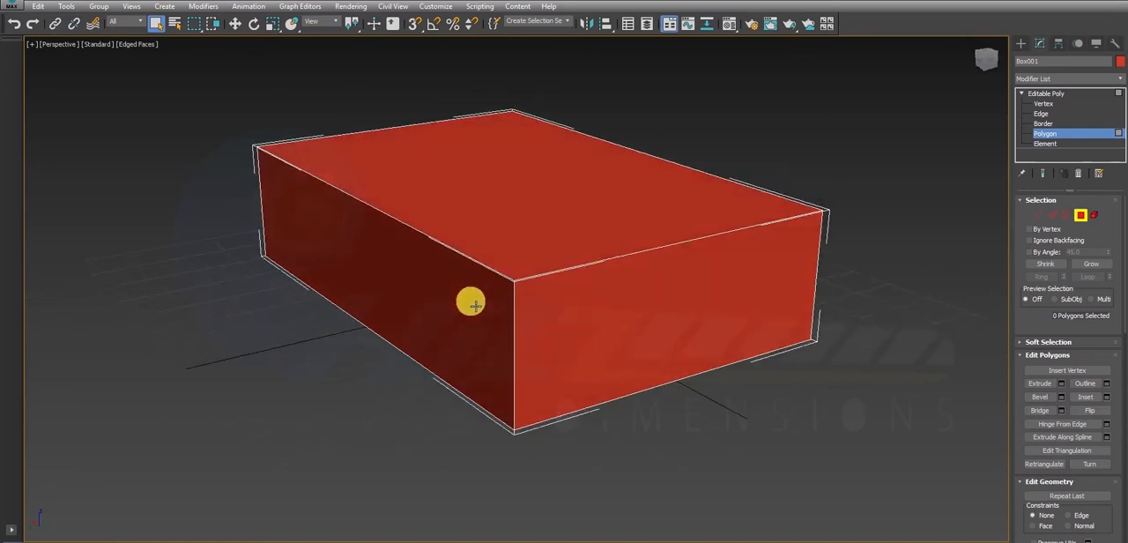
pyautogui.click(637, 317)
pyautogui.press('Delete')
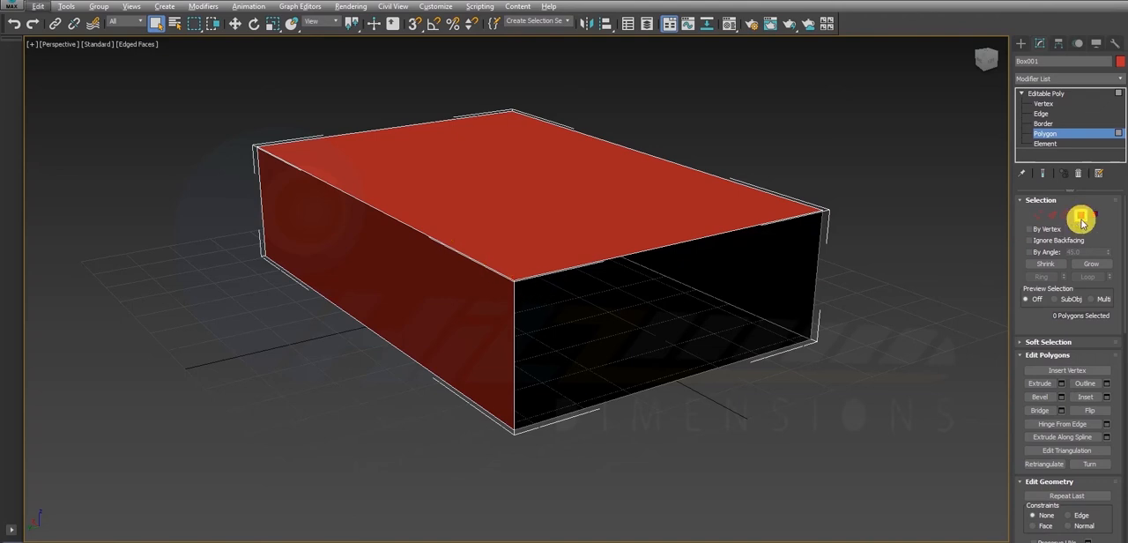
pyautogui.keyDown('alt'); pyautogui.moveTo(436, 237); pyautogui.dragTo(577, 234, button='middle'); pyautogui.keyUp('alt')
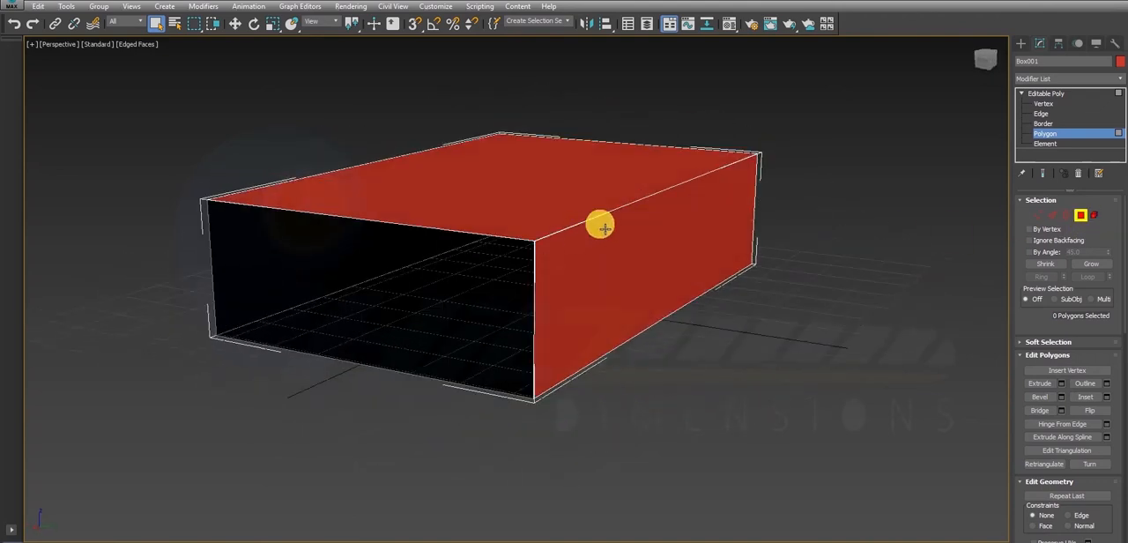
pyautogui.click(1081, 216)
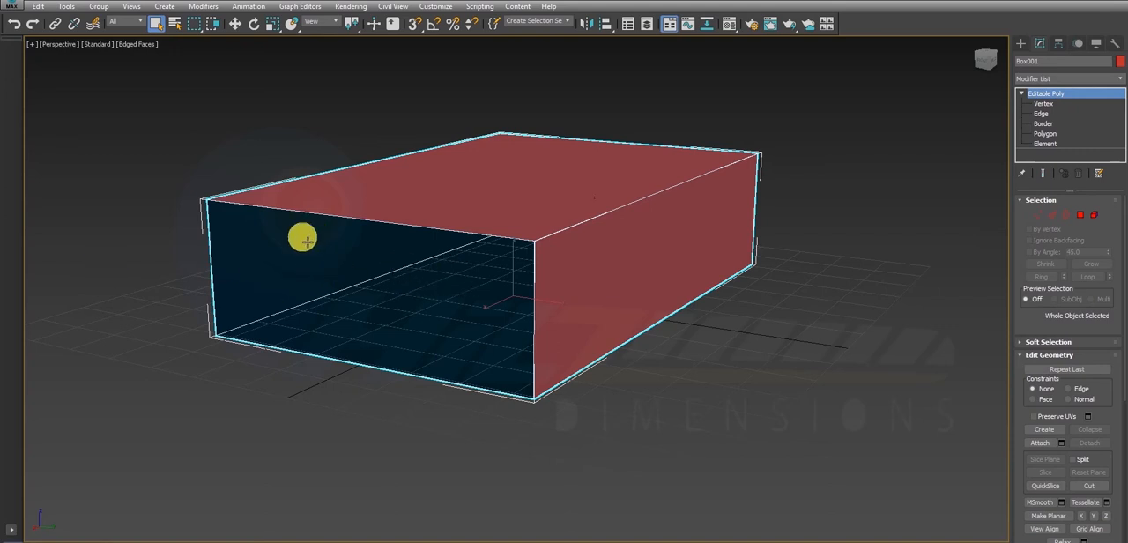
# - Render the Perspective view from a low angle looking into the box's open end
pyautogui.keyDown('alt'); pyautogui.moveTo(317, 269); pyautogui.dragTo(318, 263, button='middle'); pyautogui.keyUp('alt')
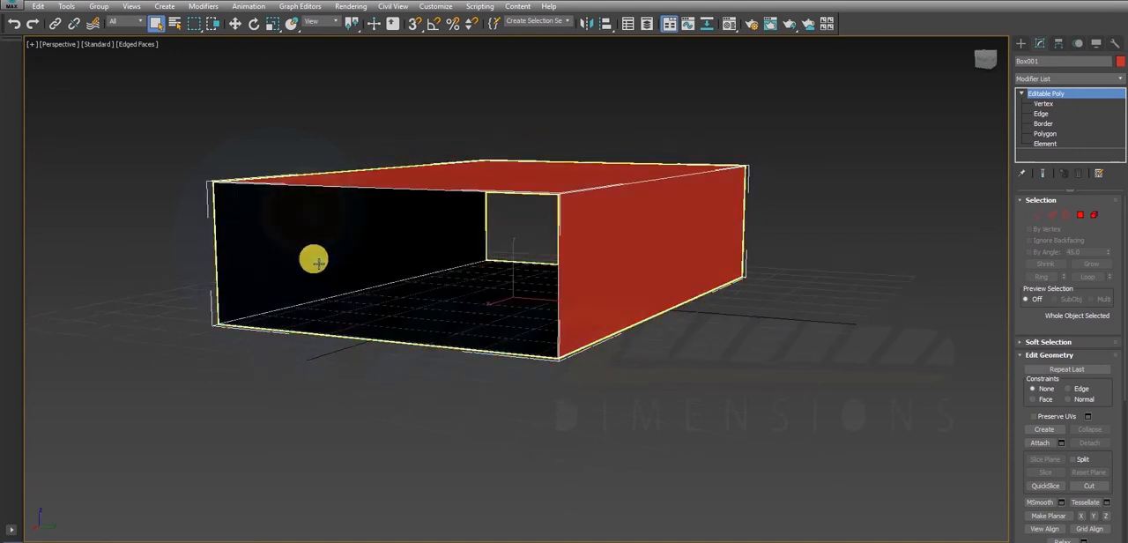
pyautogui.hotkey('shift', 'q')
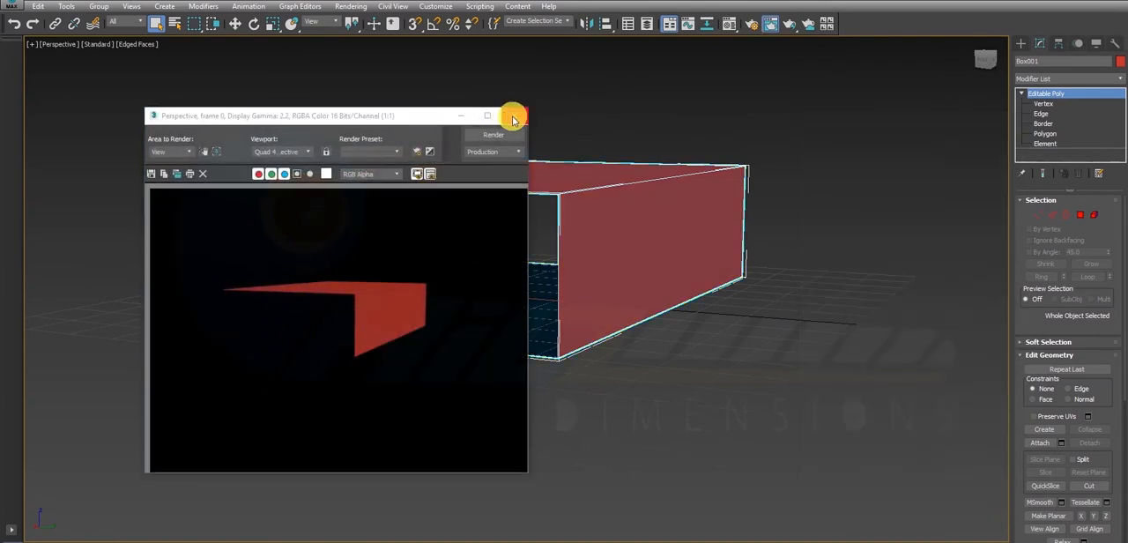
# - Close the render and apply a Shell modifier to the open-ended box
pyautogui.click(513, 119)
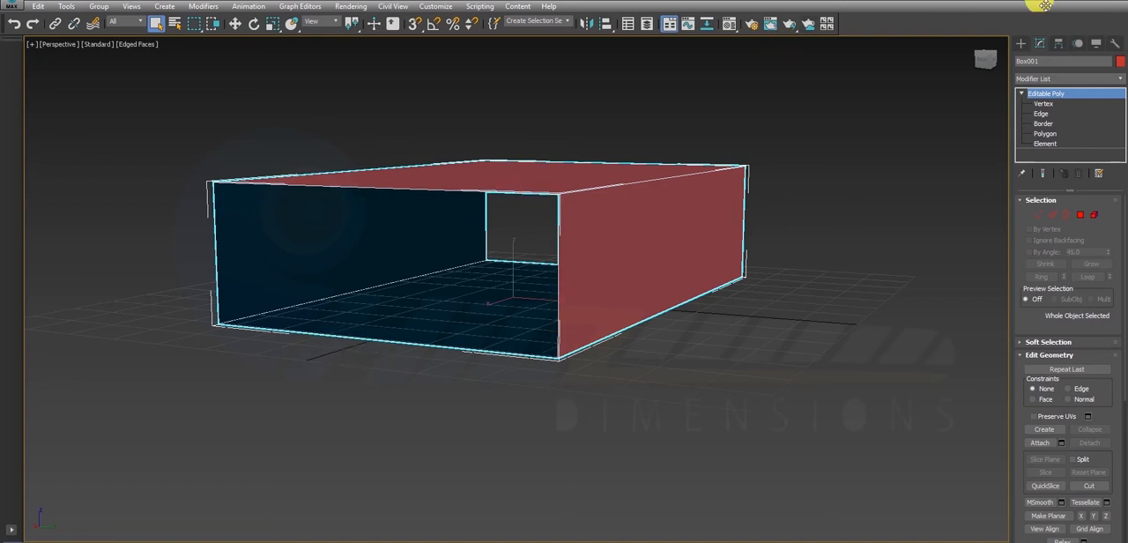
pyautogui.click(1043, 79)
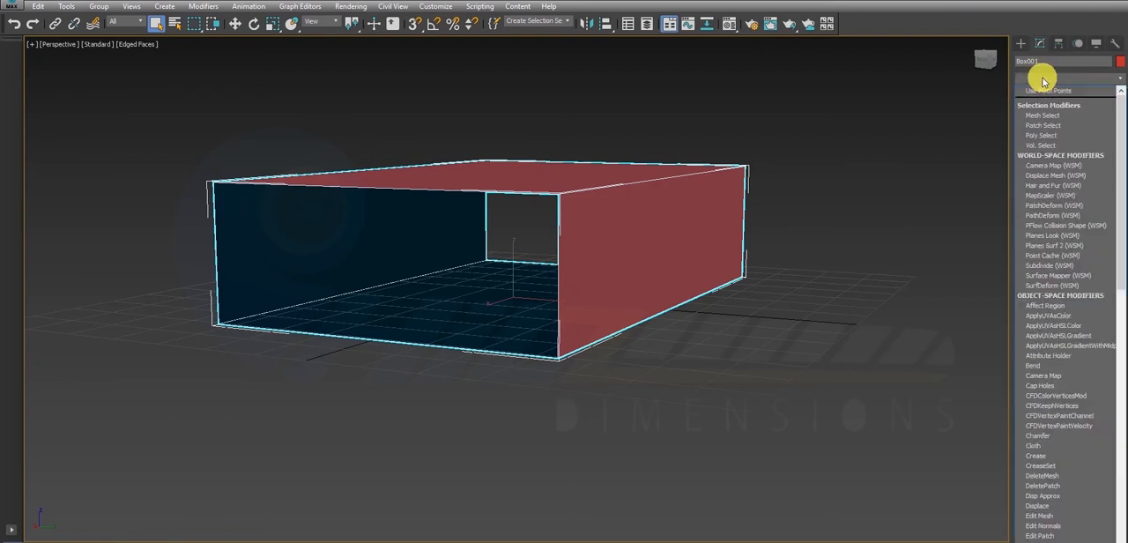
pyautogui.press('s')
pyautogui.press('s')
pyautogui.press('s')
pyautogui.press('s')
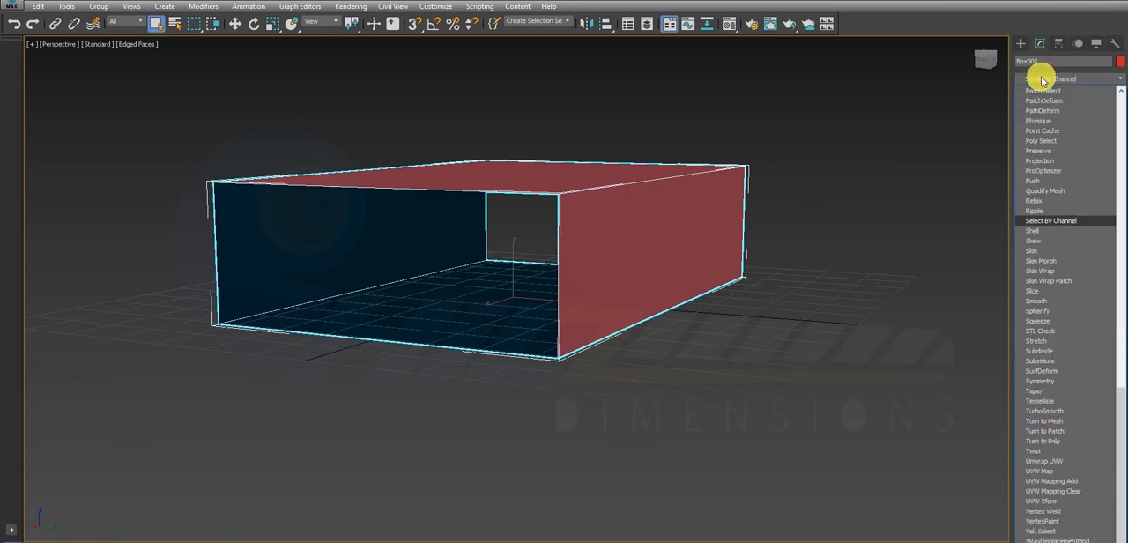
pyautogui.click(1057, 231)
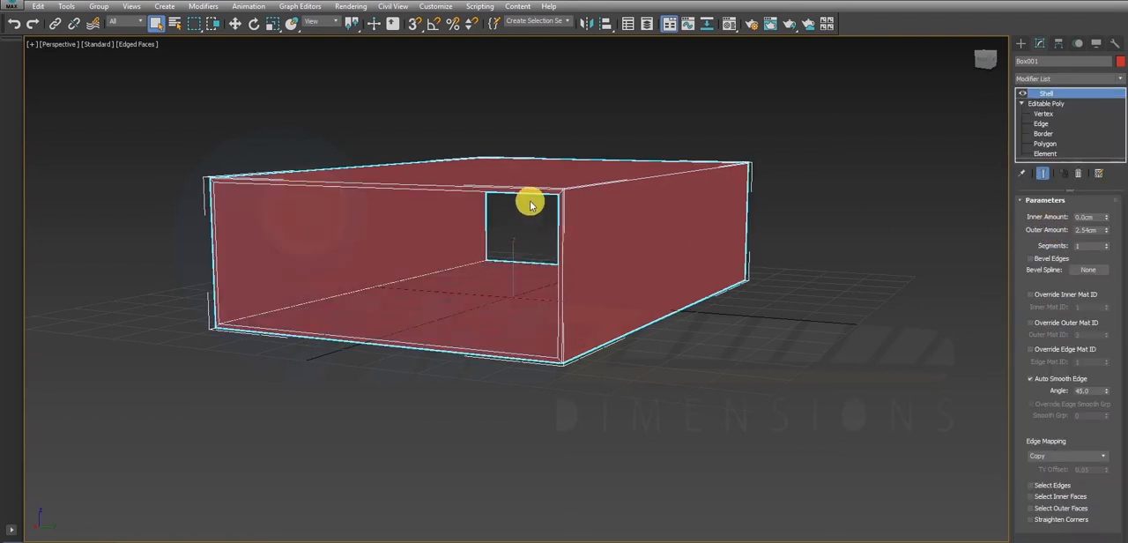
pyautogui.scroll(4, 538, 204)
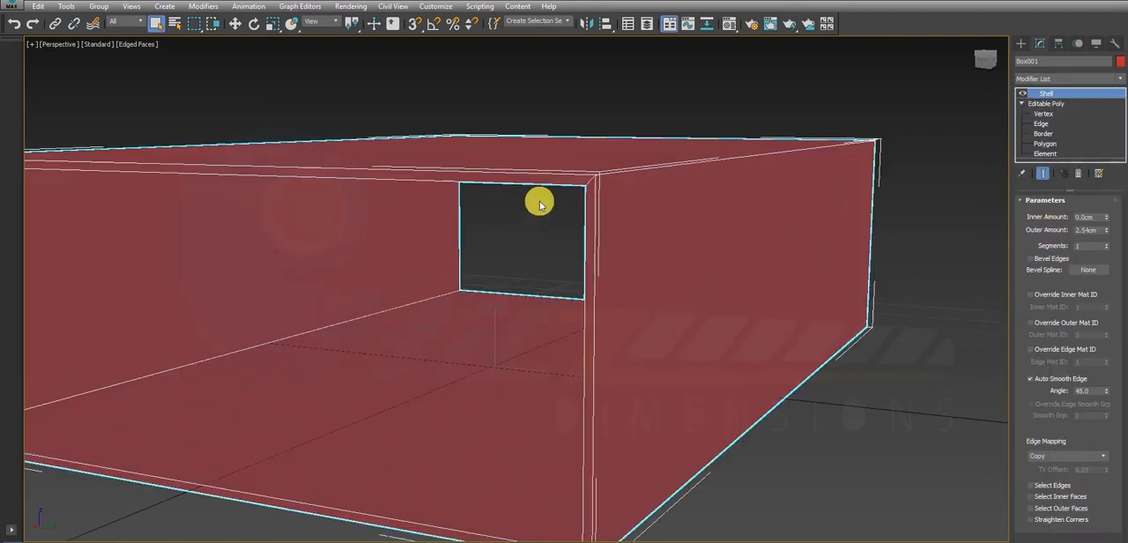
# - Compare renders of the box with the Shell modifier disabled and enabled, and close the render
pyautogui.click(1023, 93)
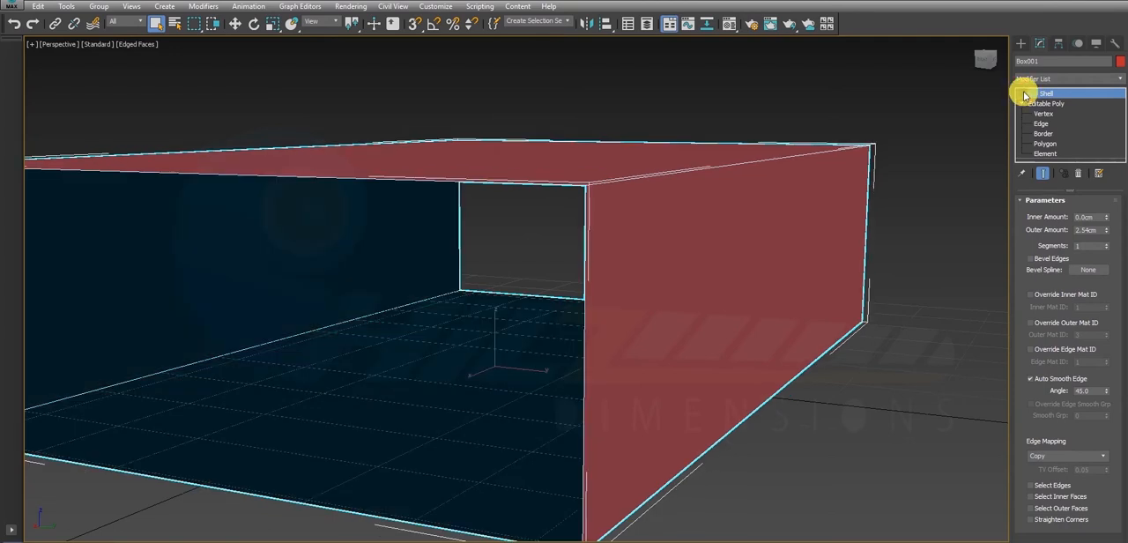
pyautogui.hotkey('shift', 'q')
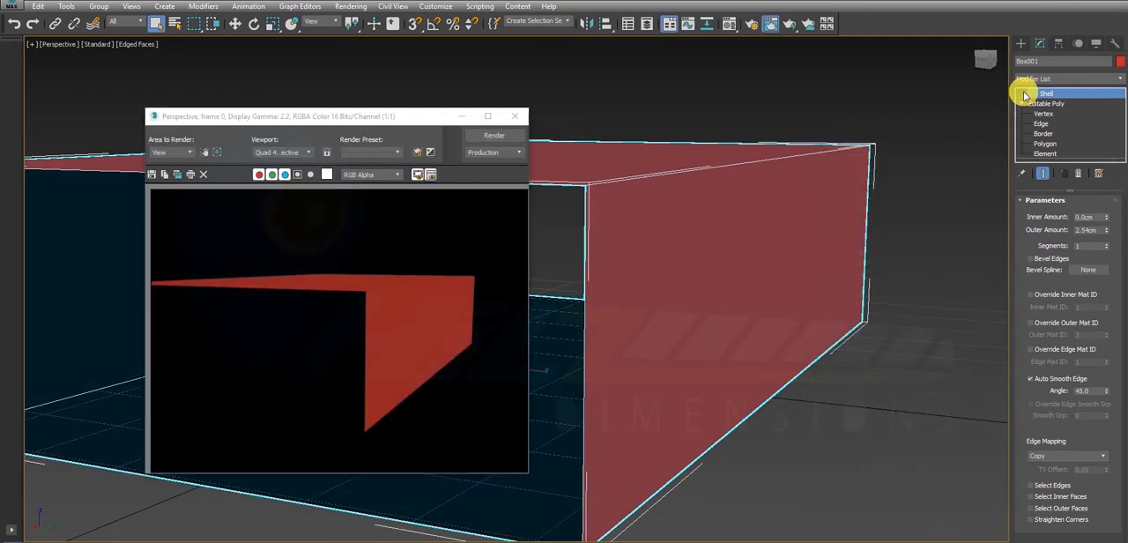
pyautogui.click(1023, 94)
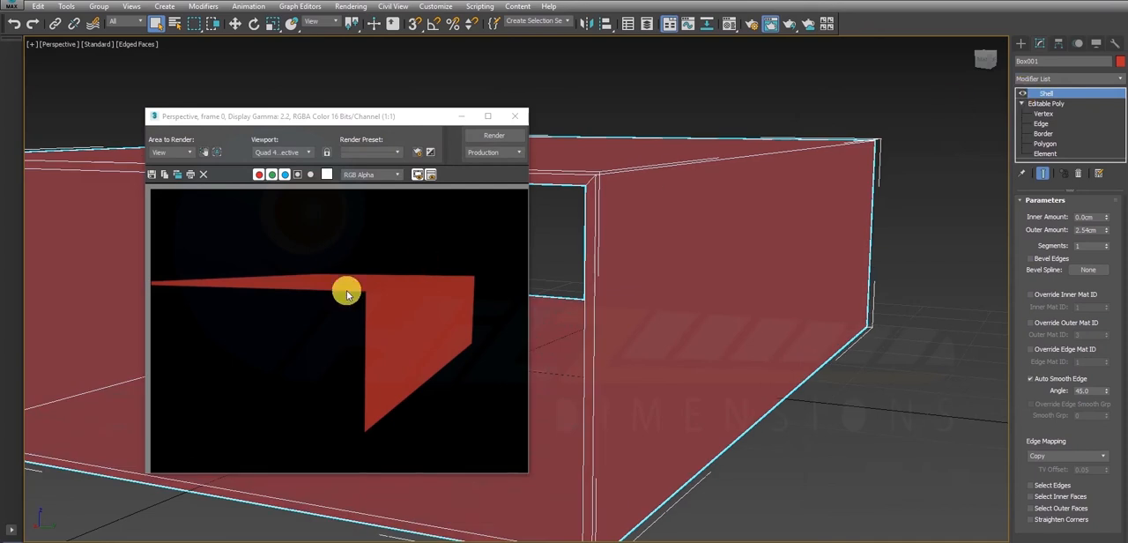
pyautogui.hotkey('shift', 'q')
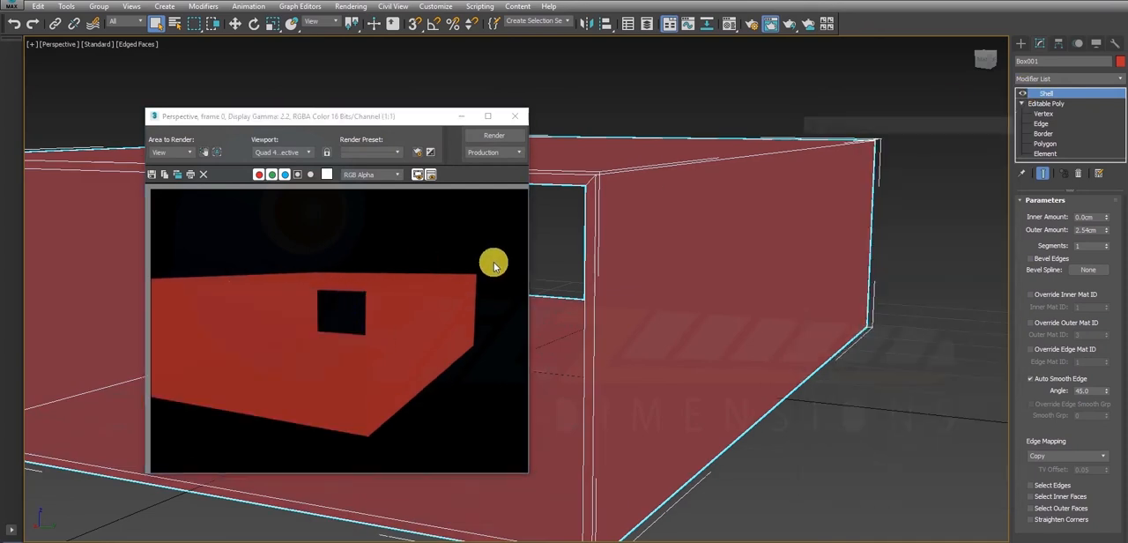
pyautogui.click(515, 115)
# - Set the Shell modifier's Outer Amount to 0 cm and its Inner Amount to about 1.778 cm
pyautogui.scroll(-4, 521, 236)
pyautogui.scroll(-3, 522, 236)
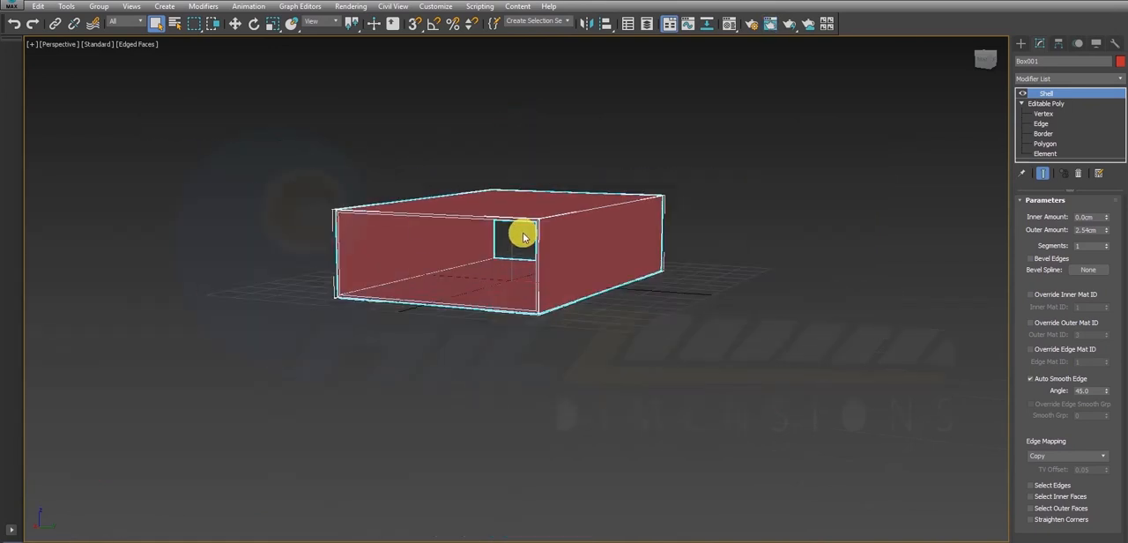
pyautogui.keyDown('alt'); pyautogui.moveTo(527, 233); pyautogui.dragTo(496, 262, button='middle'); pyautogui.keyUp('alt')
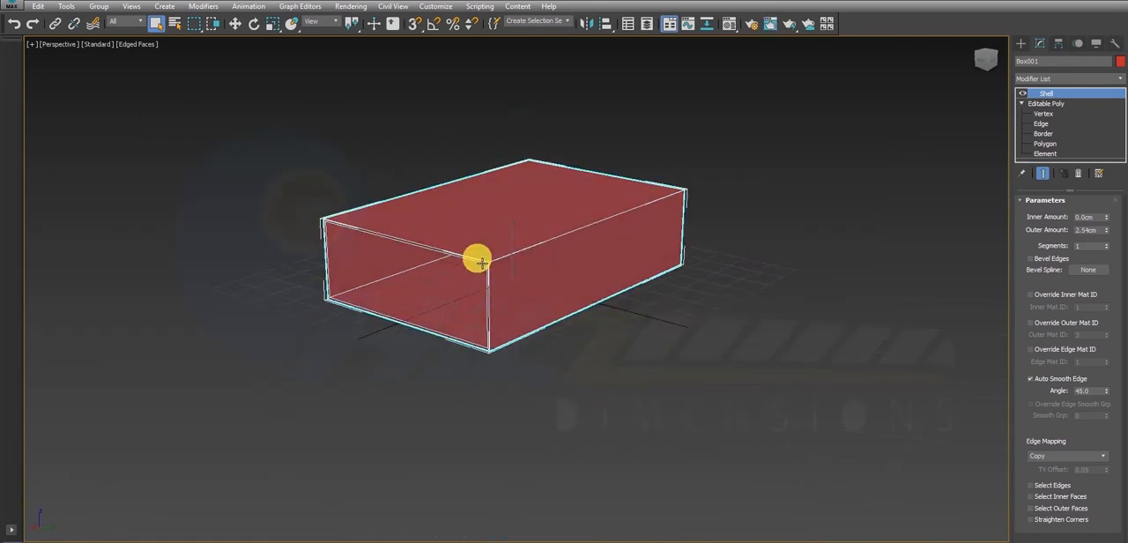
pyautogui.scroll(5, 487, 257)
pyautogui.scroll(4, 487, 256)
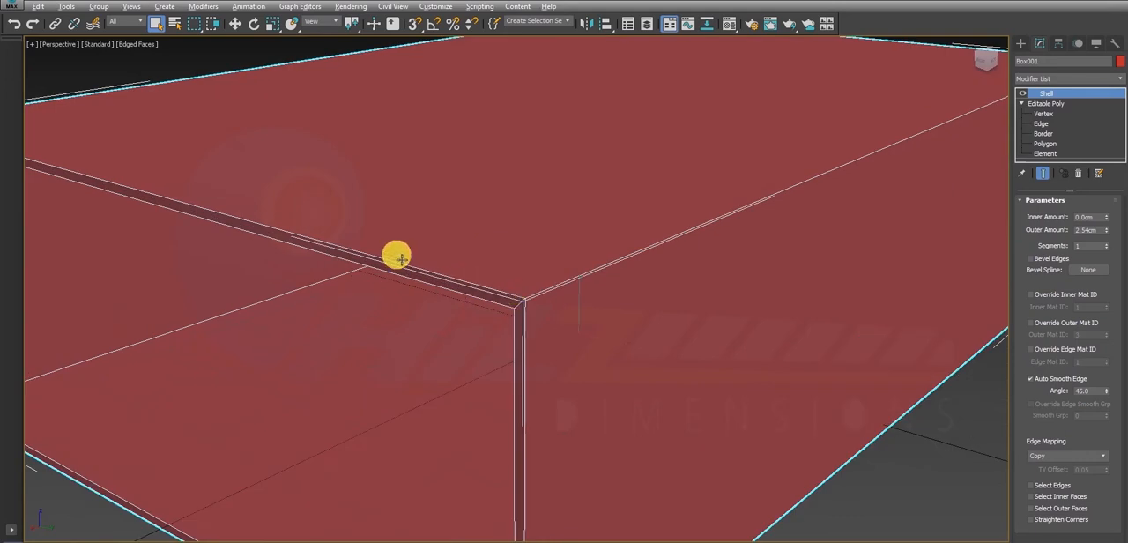
pyautogui.scroll(2, 398, 251)
pyautogui.keyDown('alt'); pyautogui.moveTo(404, 249); pyautogui.dragTo(414, 242, button='middle'); pyautogui.keyUp('alt')
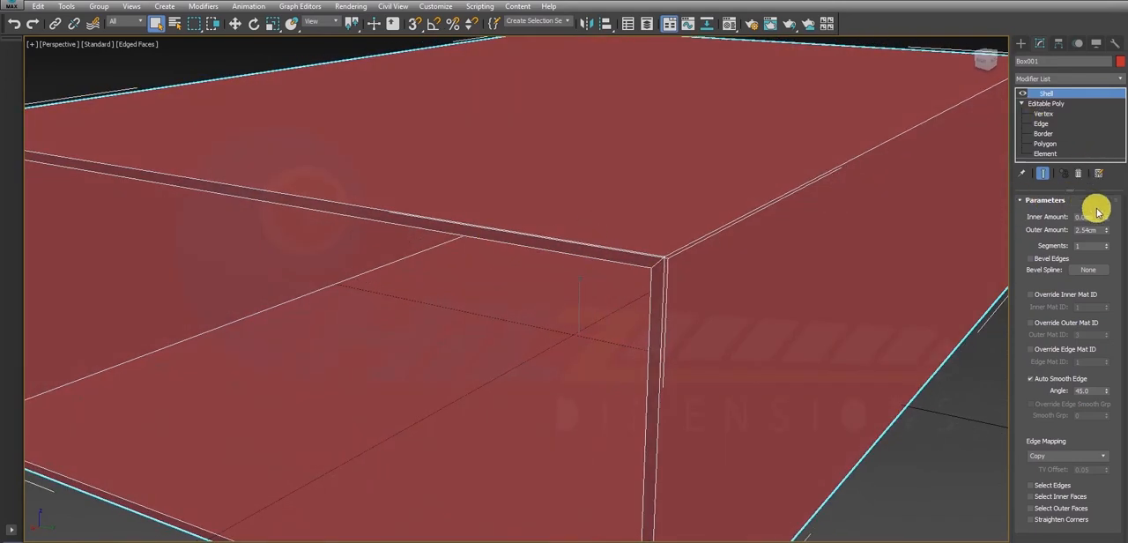
pyautogui.moveTo(1106, 230); pyautogui.dragTo(1100, 310)
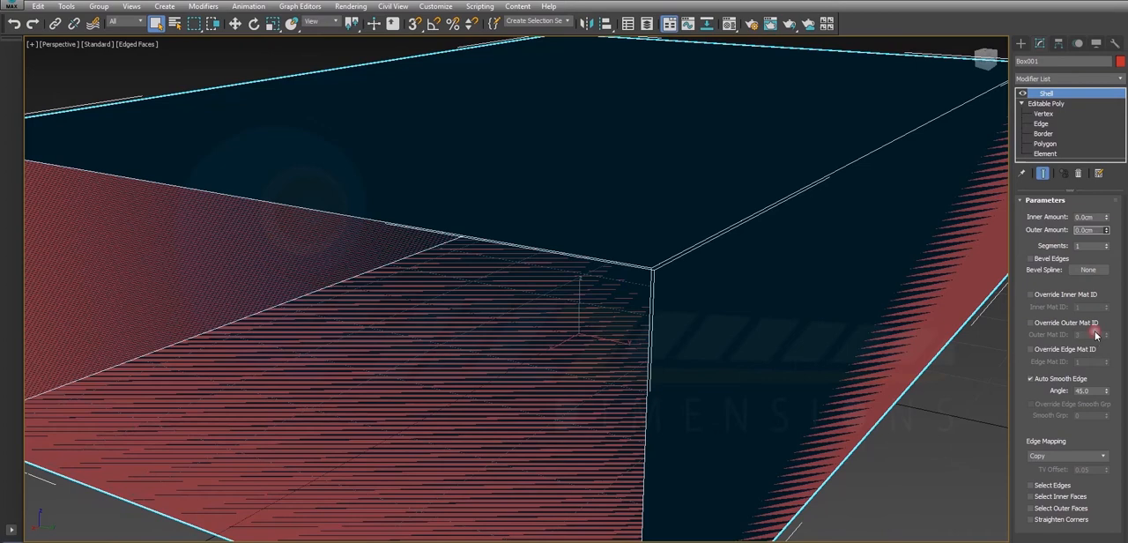
pyautogui.click(1106, 215)
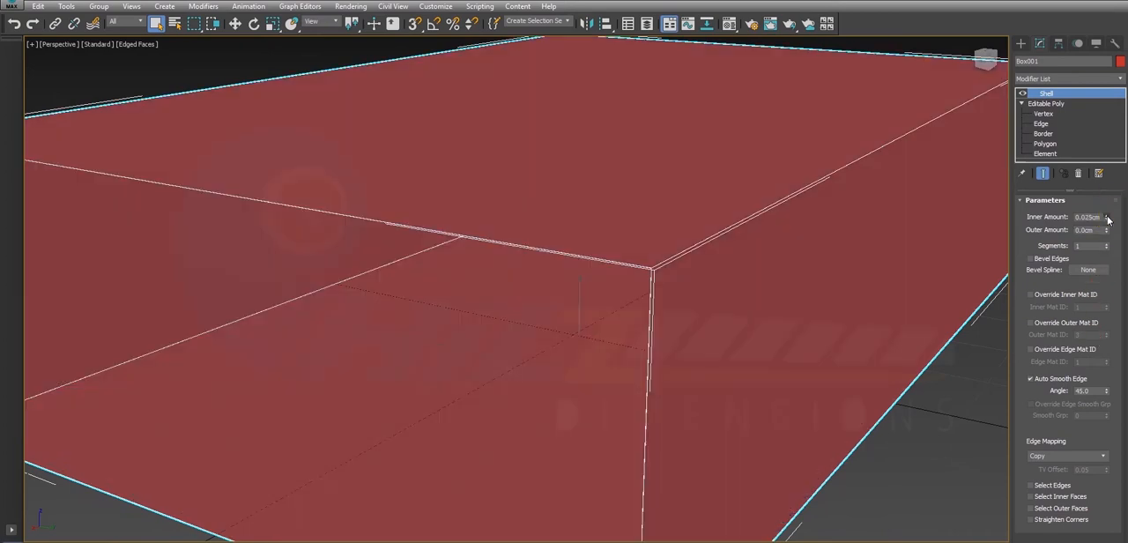
pyautogui.moveTo(1108, 218); pyautogui.dragTo(1112, 183)
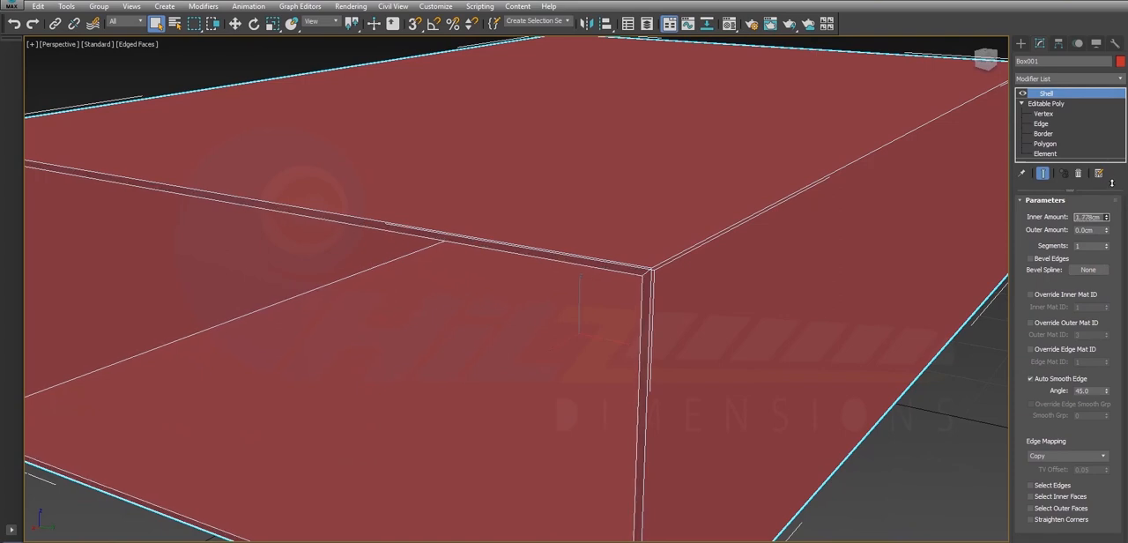
# - In the Top view, create a second box within the shell's outline, about 165 cm long, 260 cm wide and 59 cm high
pyautogui.scroll(-5, 706, 274)
pyautogui.moveTo(705, 266)
pyautogui.keyDown('alt'); pyautogui.mouseDown(button='middle')
pyautogui.moveTo(694, 234)
pyautogui.moveTo(701, 251)
pyautogui.mouseUp(button='middle'); pyautogui.keyUp('alt')
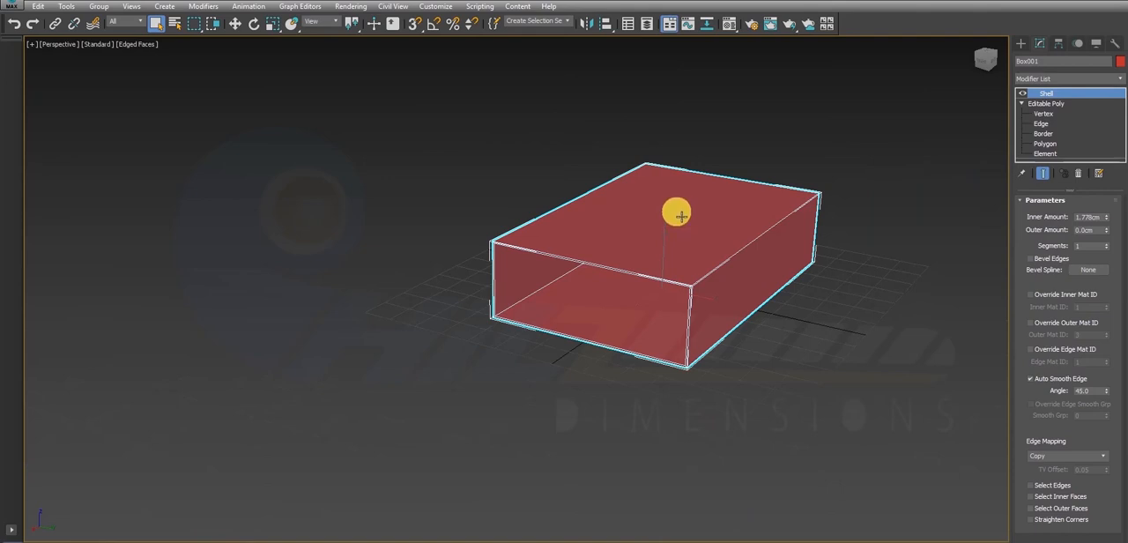
pyautogui.click(1020, 45)
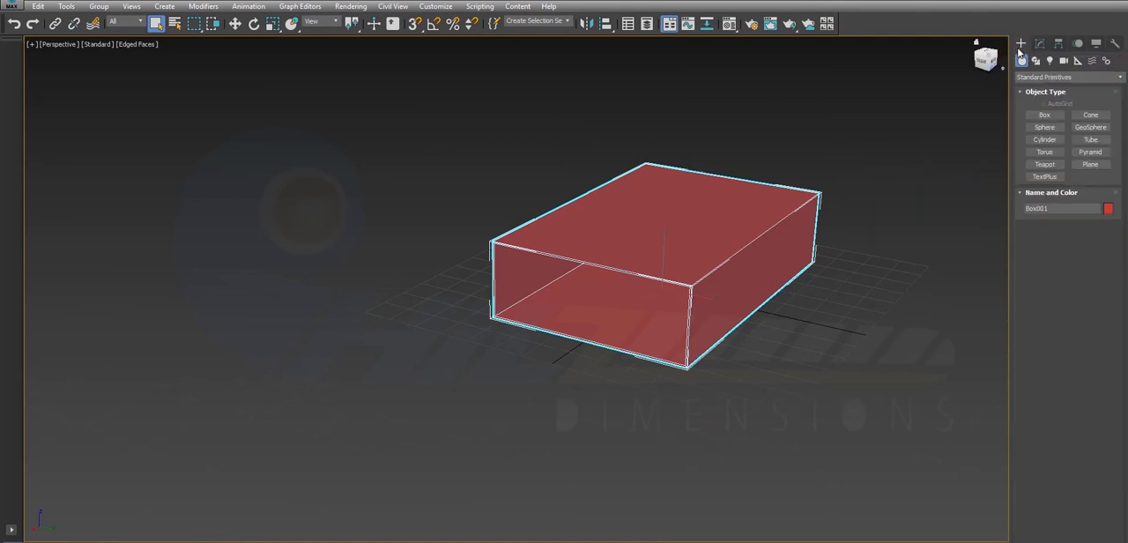
pyautogui.click(1041, 117)
pyautogui.hotkey('alt', 'w')
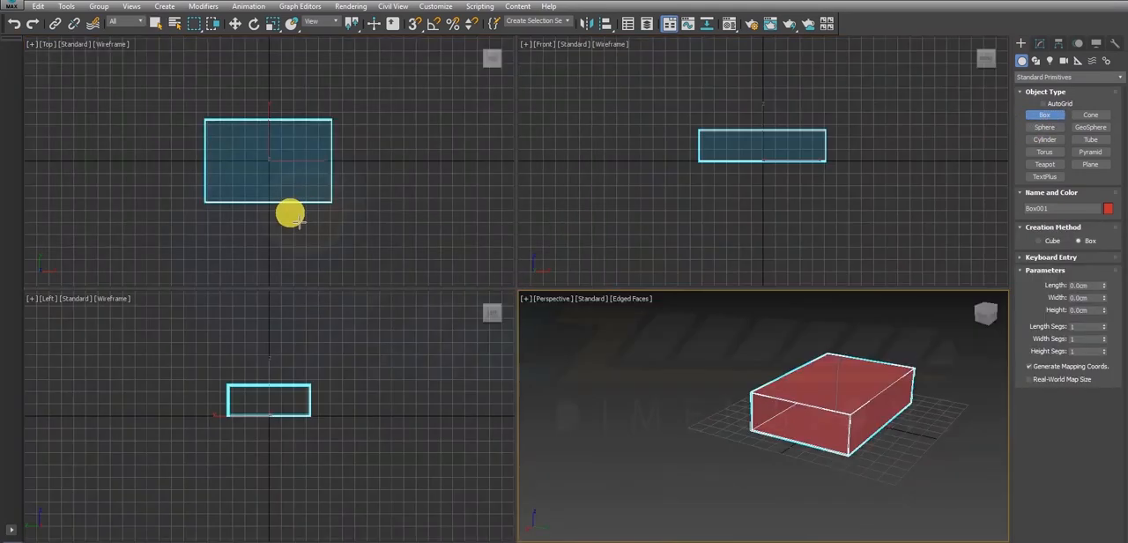
pyautogui.rightClick(290, 215)
pyautogui.hotkey('alt', 'w')
pyautogui.scroll(5, 431, 254)
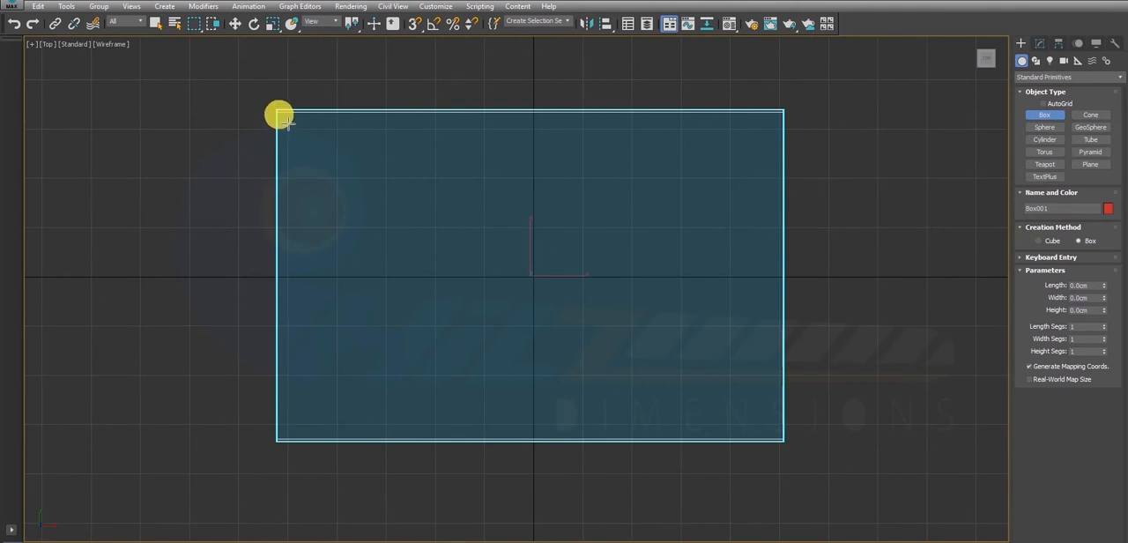
pyautogui.moveTo(287, 121); pyautogui.dragTo(791, 444)
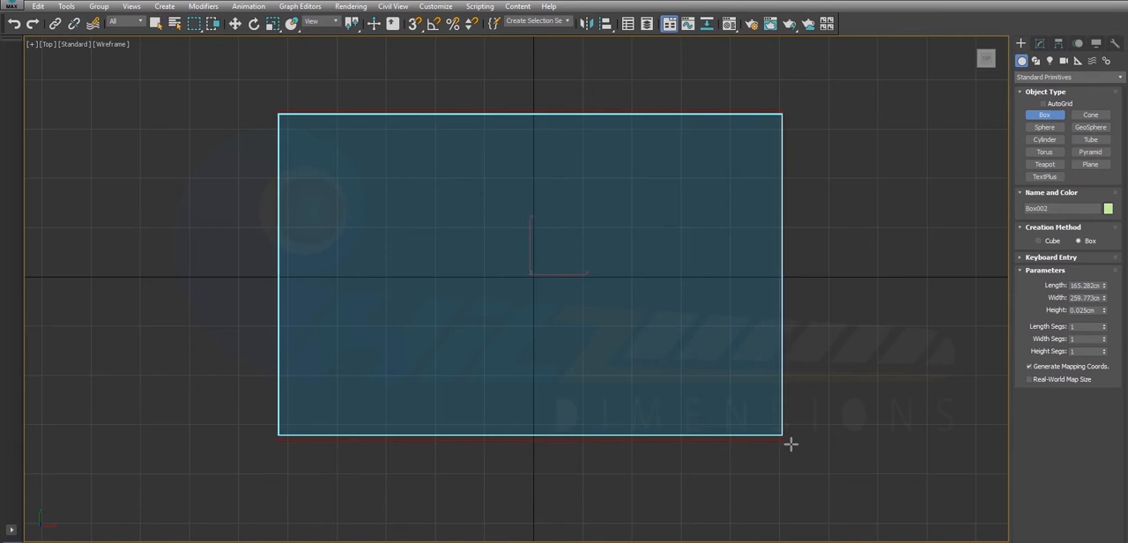
pyautogui.click(758, 357)
pyautogui.rightClick(748, 318)
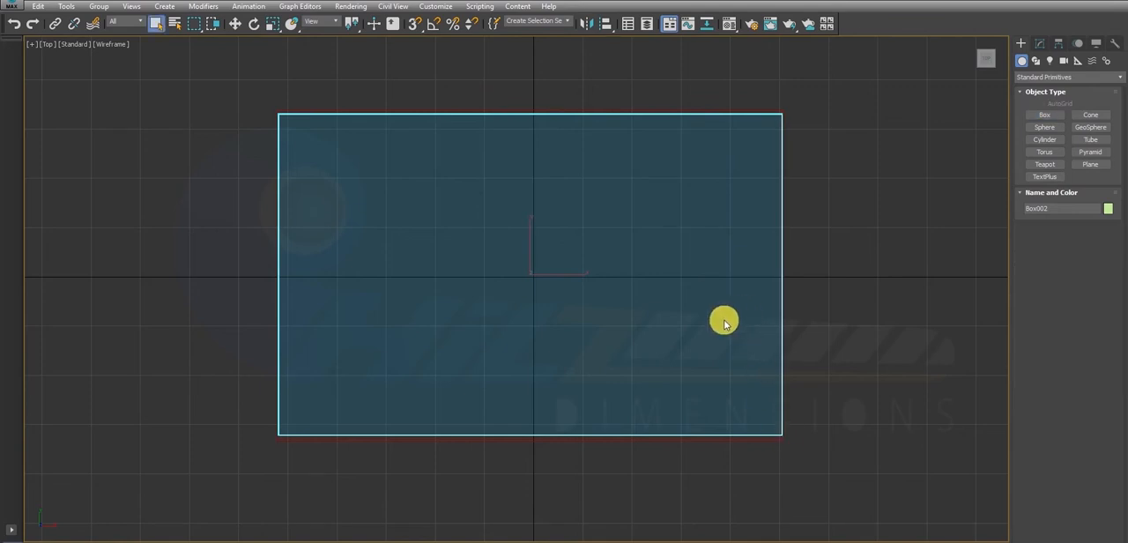
# - In the Front view, move the second box vertically so that its base sits on the inner bottom face of the shelled box
pyautogui.hotkey('alt', 'w')
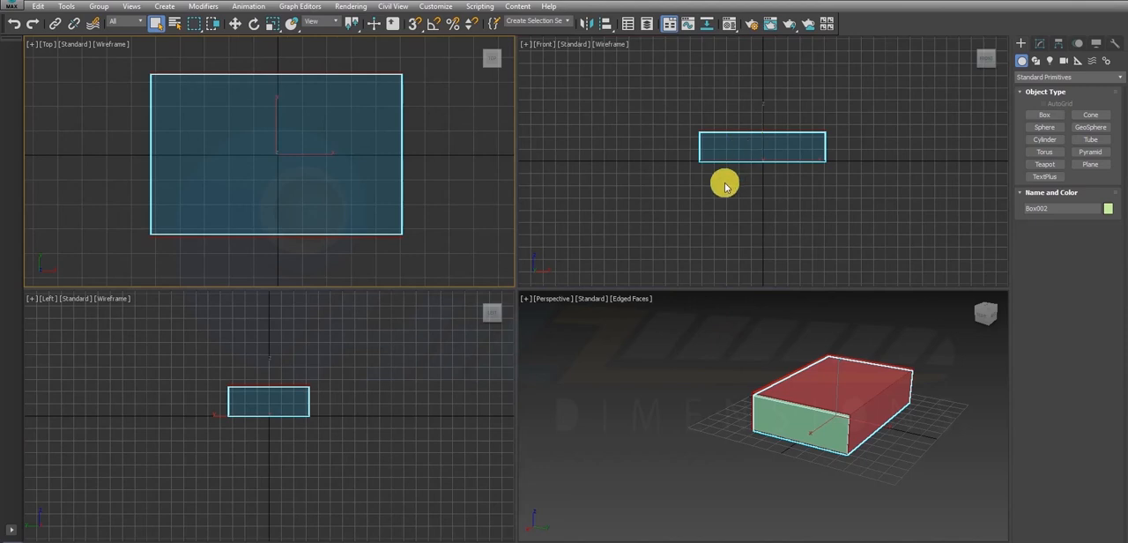
pyautogui.hotkey('alt', 'w')
pyautogui.scroll(4, 437, 291)
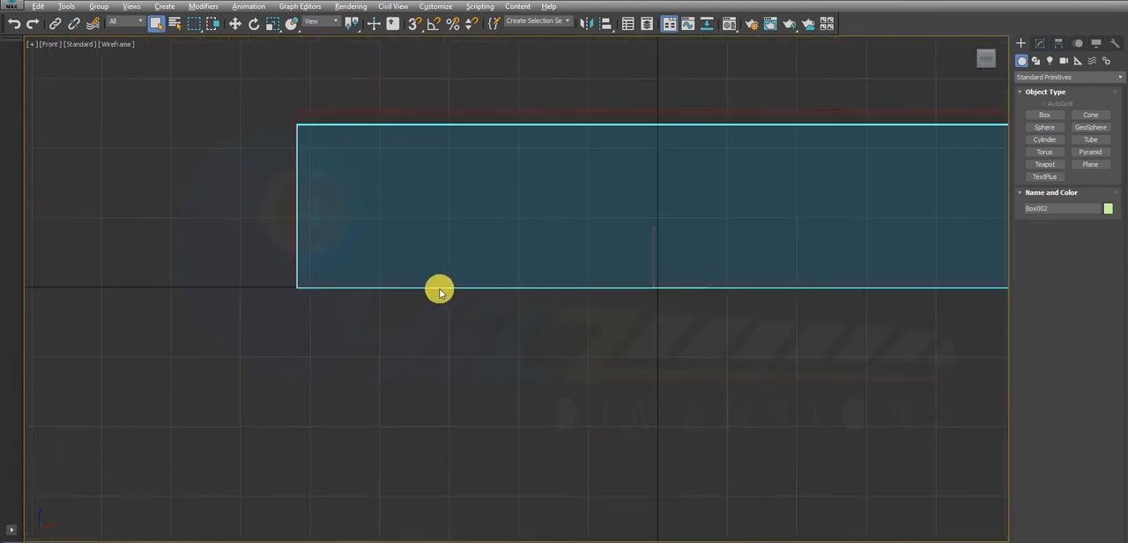
pyautogui.press('w')
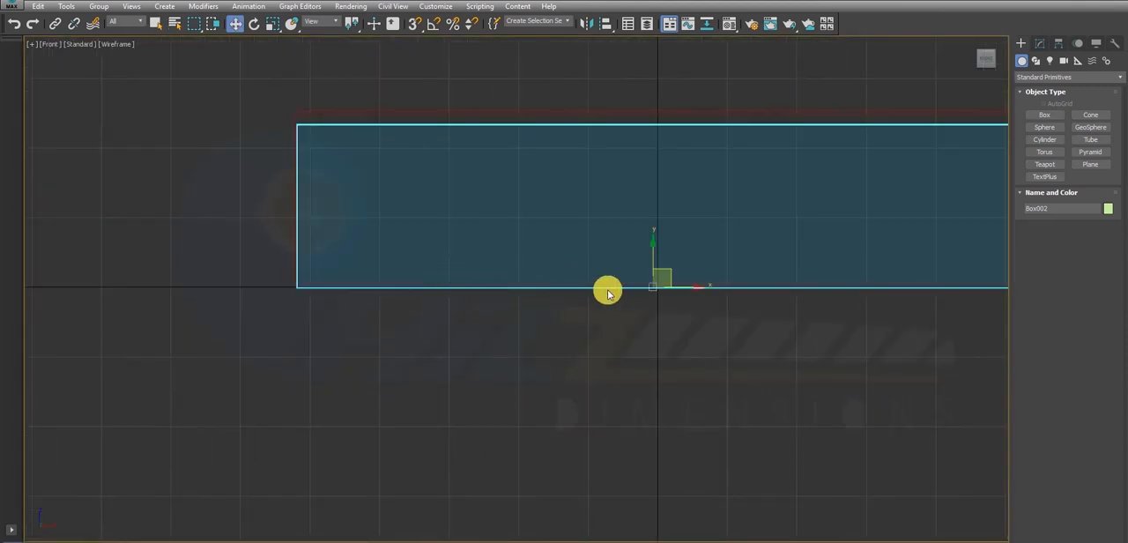
pyautogui.scroll(2, 607, 294)
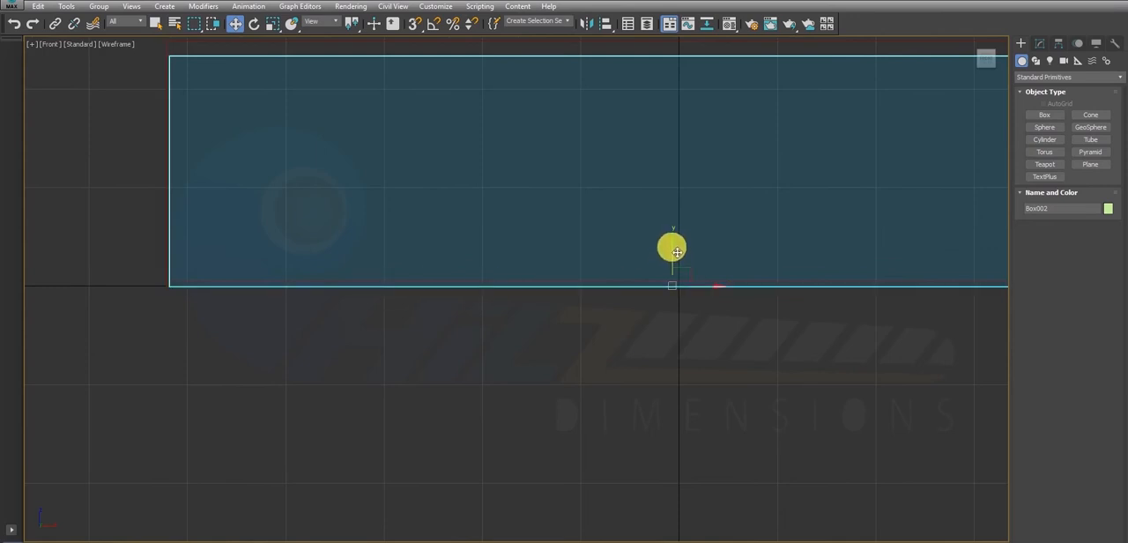
pyautogui.moveTo(676, 252); pyautogui.dragTo(681, 185)
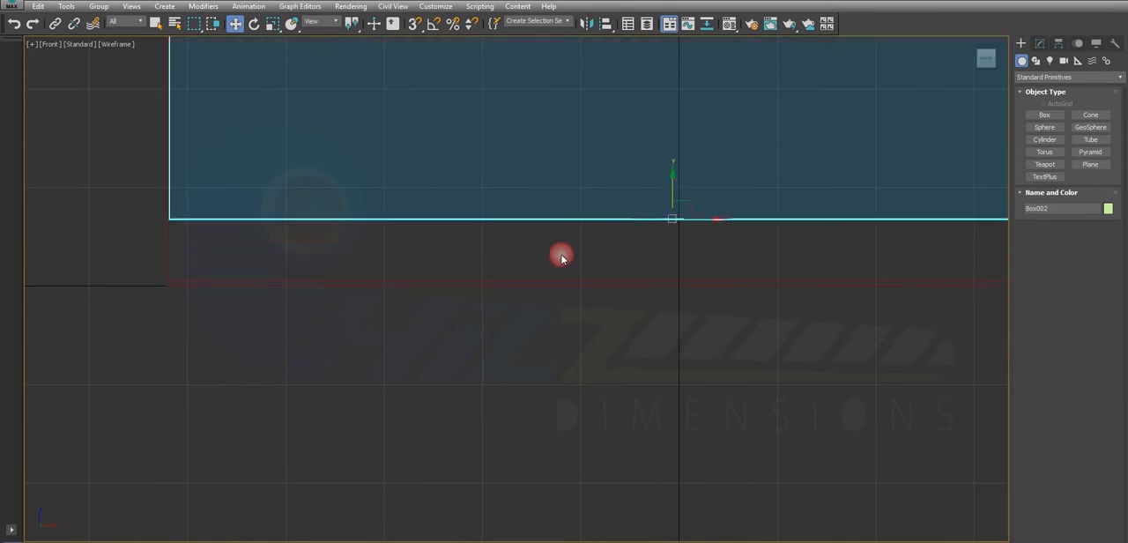
pyautogui.click(515, 284)
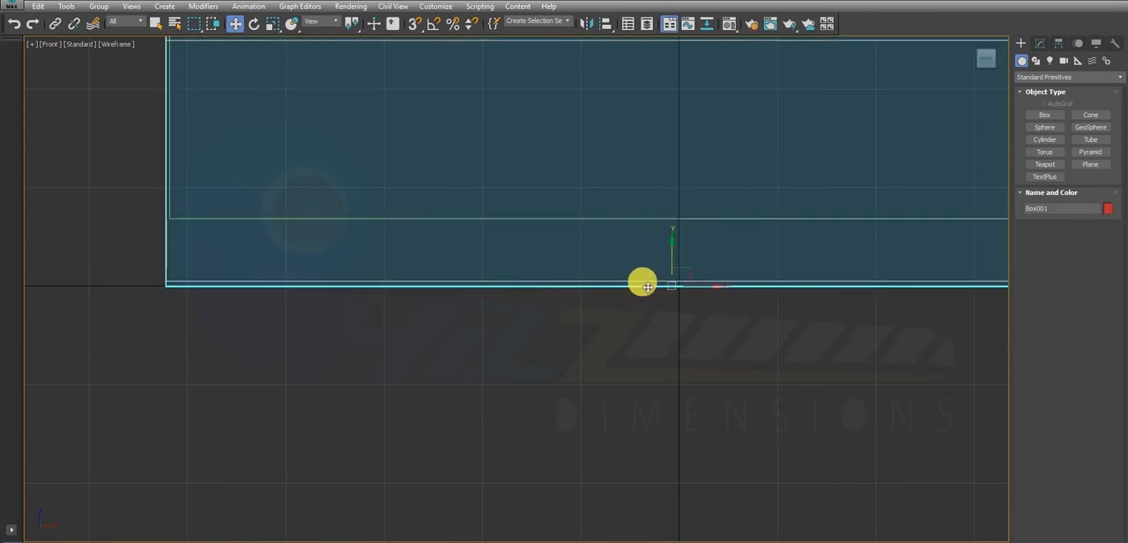
pyautogui.scroll(2, 650, 285)
pyautogui.click(655, 194)
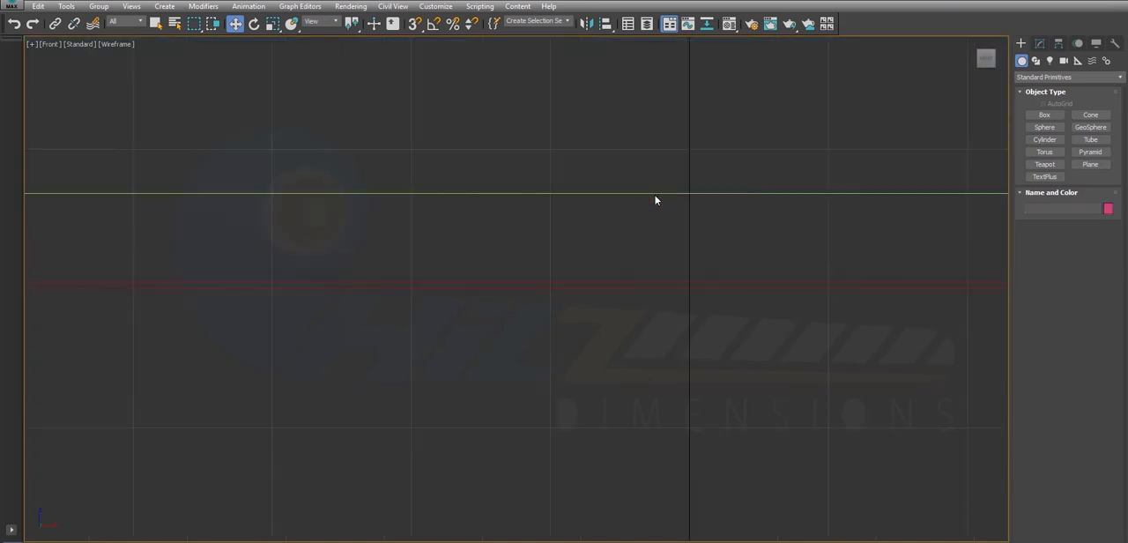
pyautogui.click(655, 196)
pyautogui.moveTo(672, 158); pyautogui.dragTo(708, 248)
pyautogui.scroll(-3, 585, 224)
pyautogui.moveTo(571, 179); pyautogui.dragTo(569, 212, button='middle')
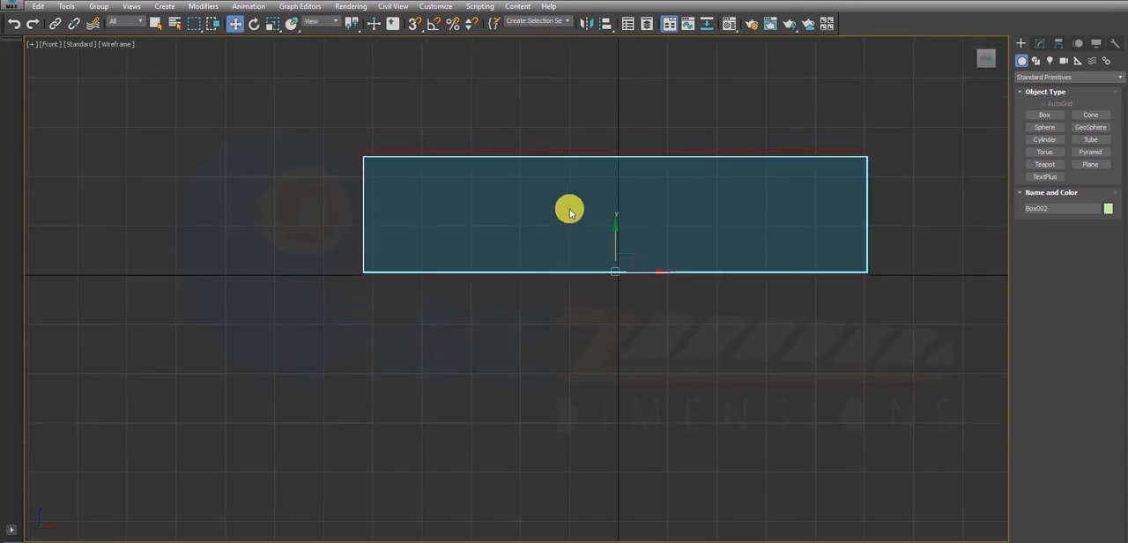
# - Check the second box's fit inside the shell in the Front view and convert it to Editable Poly
pyautogui.scroll(5, 602, 146)
pyautogui.scroll(-3, 600, 152)
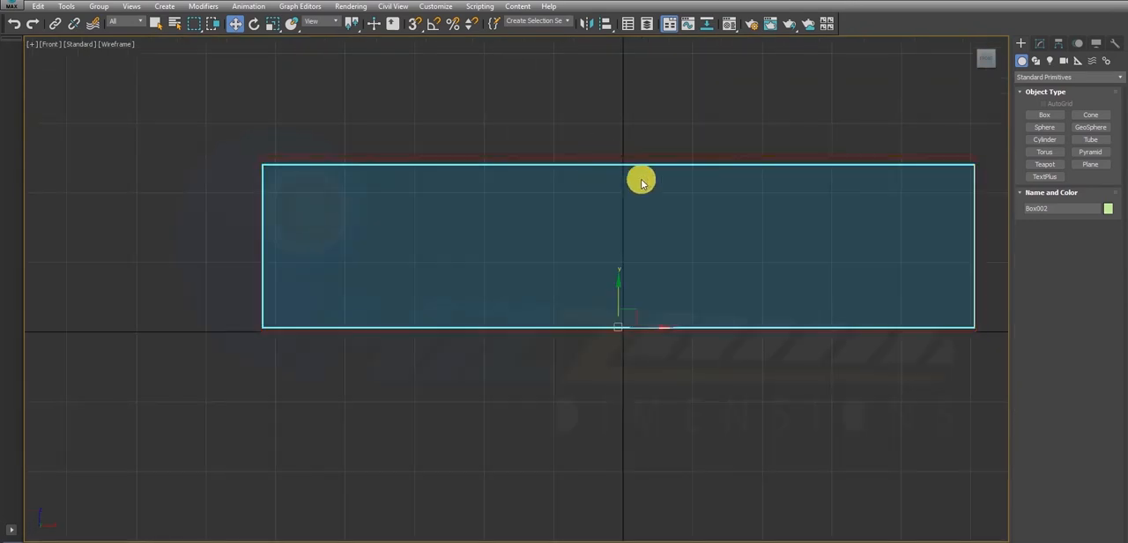
pyautogui.moveTo(801, 202); pyautogui.dragTo(521, 209, button='middle')
pyautogui.scroll(5, 644, 221)
pyautogui.scroll(-3, 643, 220)
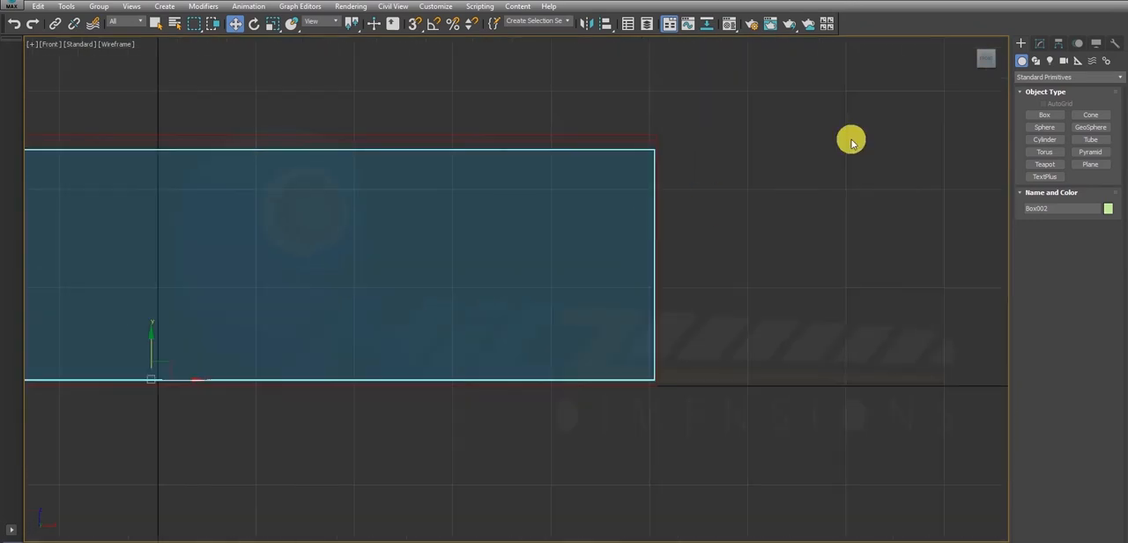
pyautogui.click(1041, 43)
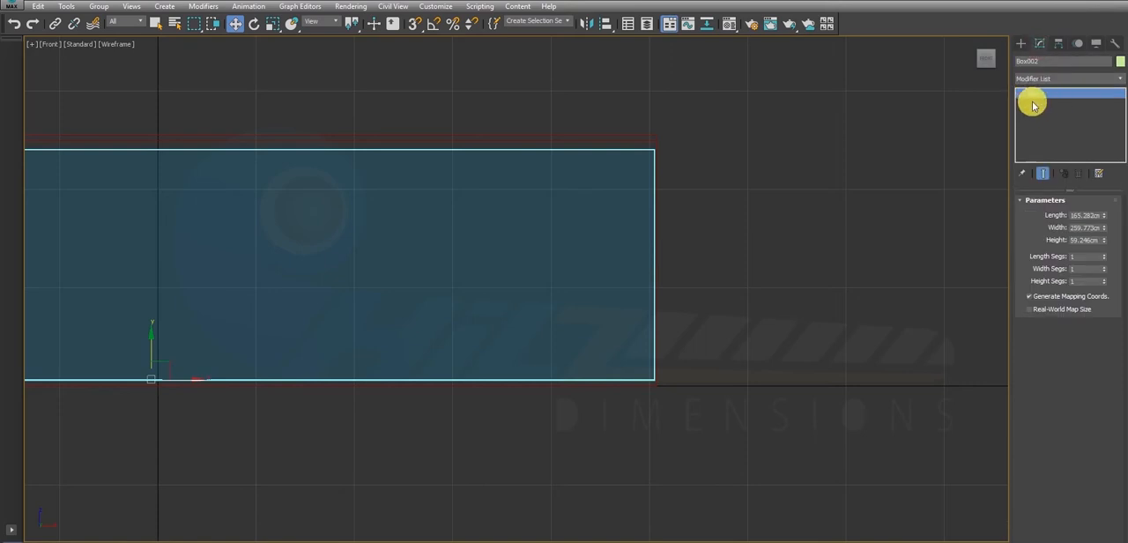
pyautogui.rightClick(628, 185)
pyautogui.moveTo(679, 313)
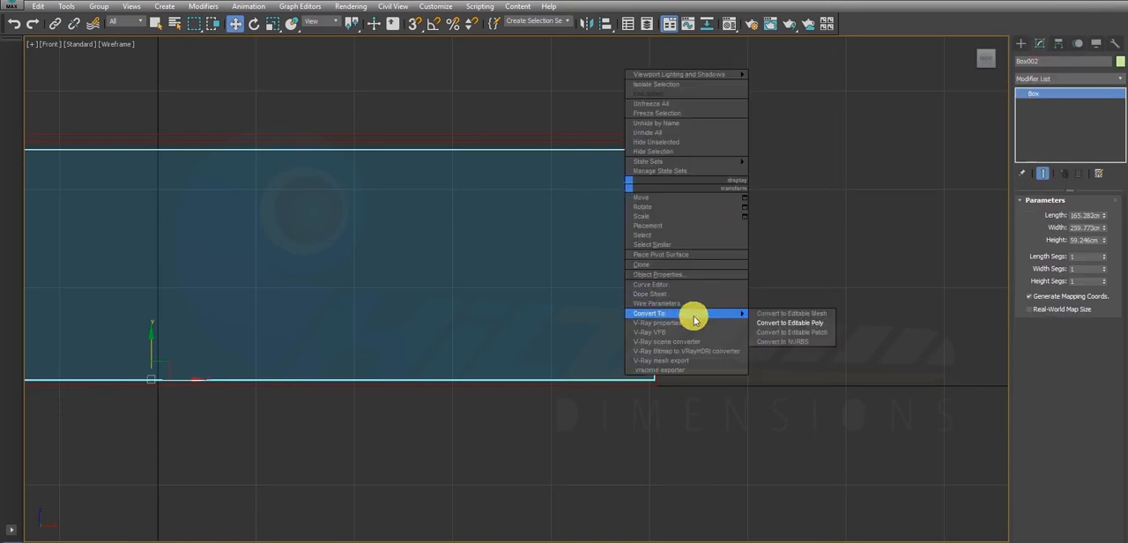
pyautogui.click(795, 324)
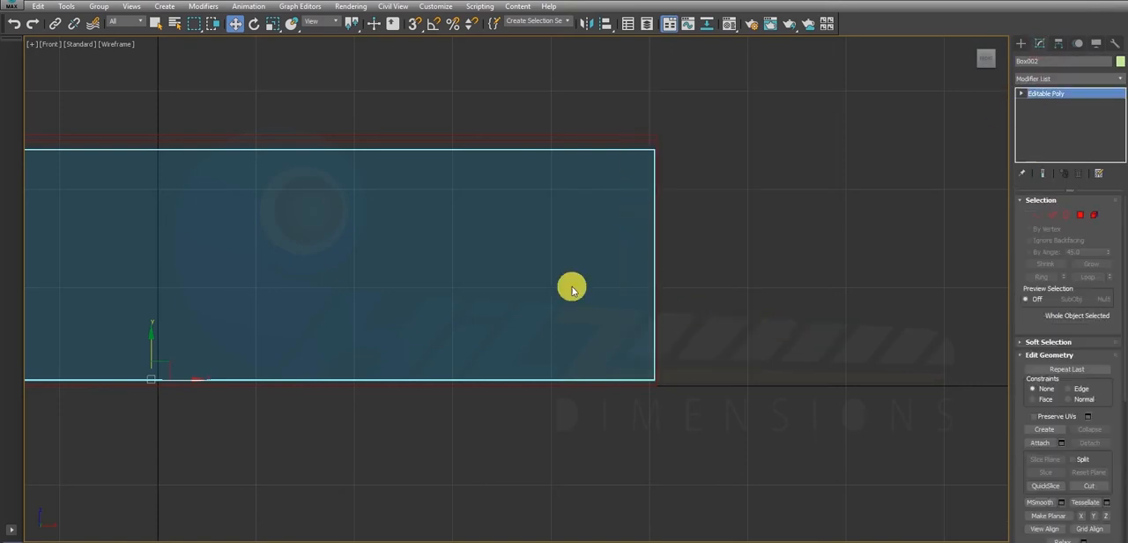
# - In the Front view, select the second box's top edges and raise them to meet the shell's inner top face
pyautogui.click(1051, 216)
pyautogui.moveTo(300, 71); pyautogui.dragTo(327, 229)
pyautogui.moveTo(320, 189); pyautogui.dragTo(574, 308, button='middle')
pyautogui.scroll(-4, 499, 305)
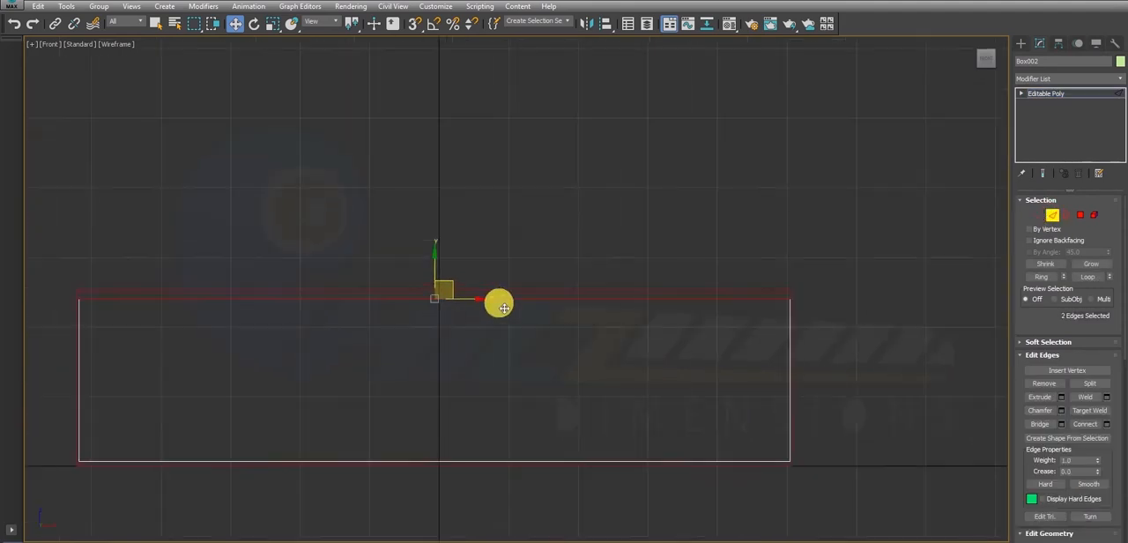
pyautogui.scroll(5, 551, 275)
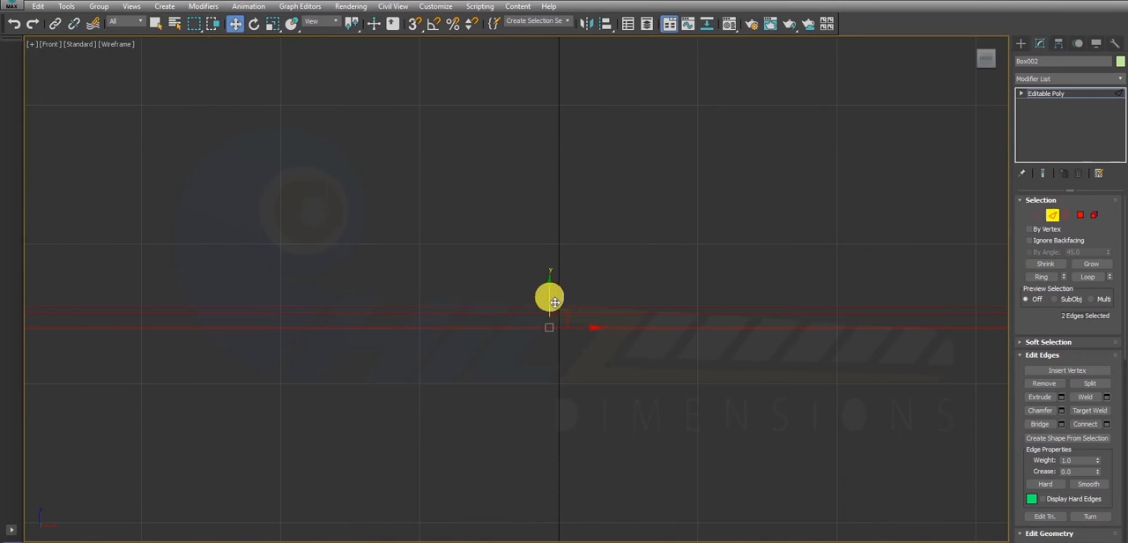
pyautogui.scroll(-3, 581, 276)
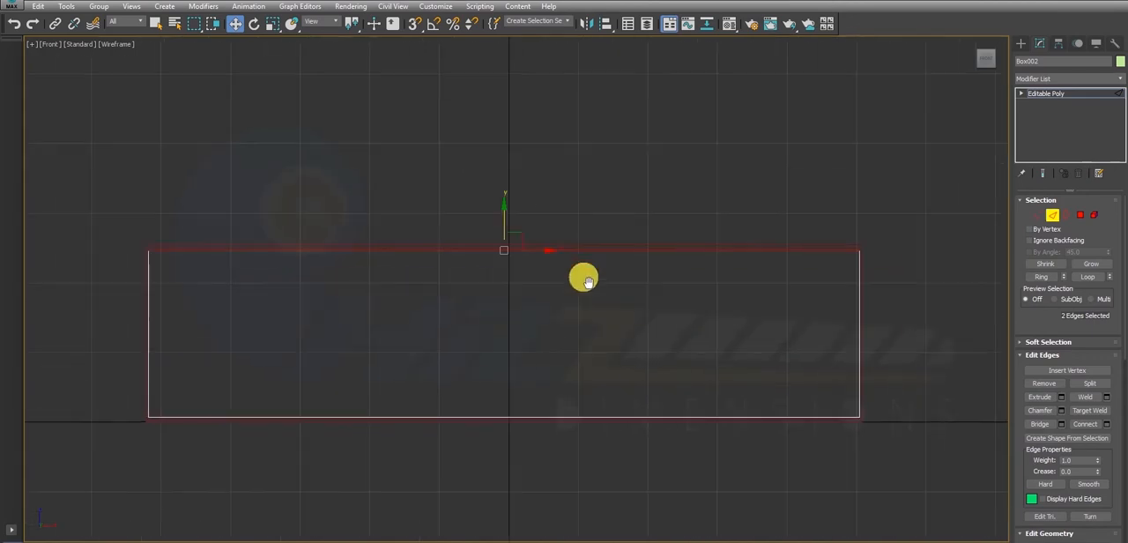
# - Select the vertical edges at one end of the second box and move them along X to line up with the shell's opening
pyautogui.moveTo(581, 277); pyautogui.dragTo(534, 270, button='middle')
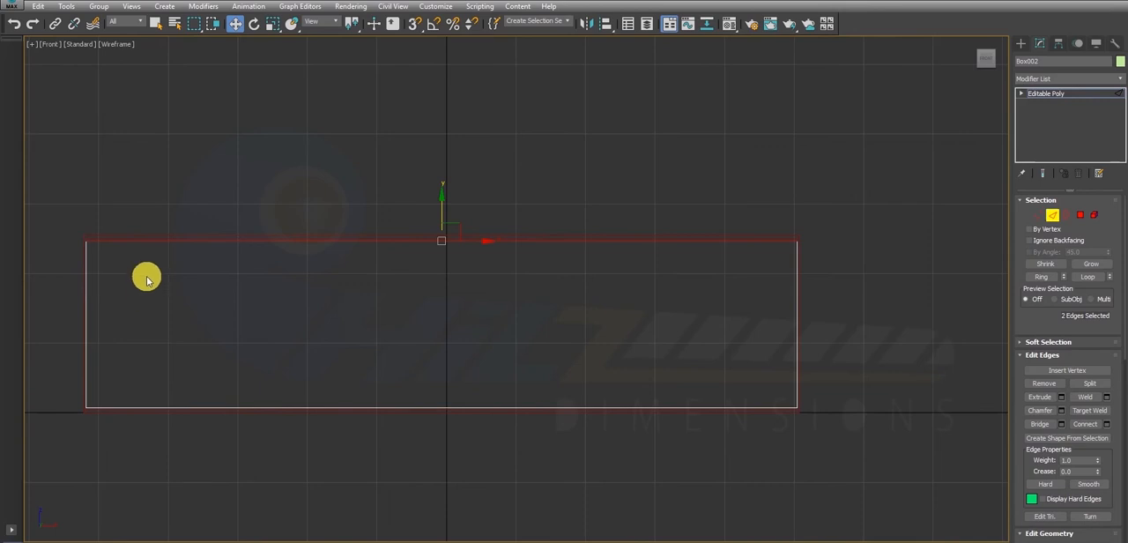
pyautogui.click(85, 314)
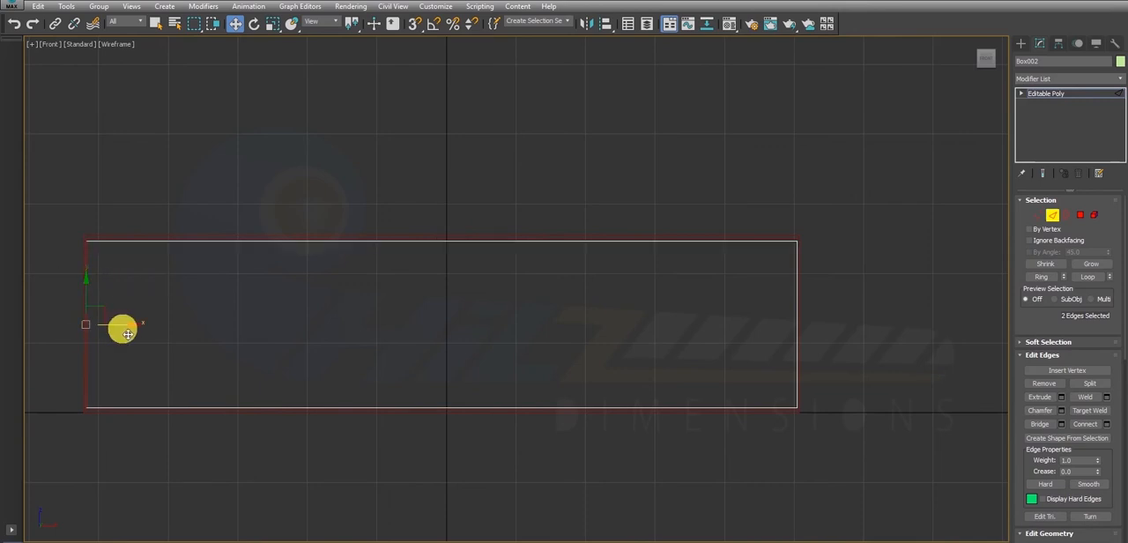
pyautogui.hotkey('alt', 'w')
pyautogui.hotkey('alt', 'w')
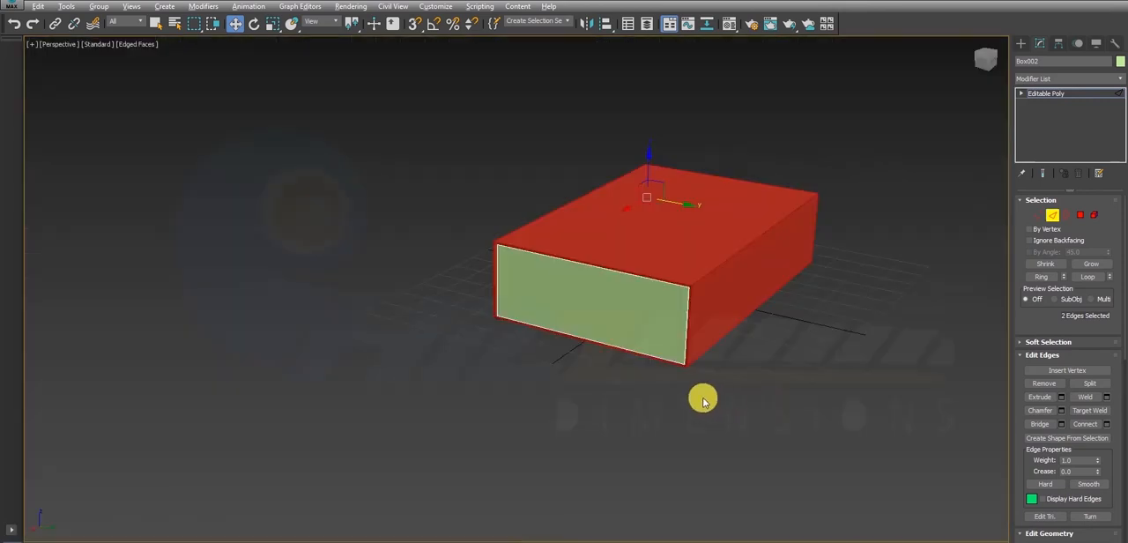
pyautogui.scroll(-2, 582, 317)
pyautogui.keyDown('alt'); pyautogui.moveTo(585, 316); pyautogui.dragTo(559, 315, button='middle'); pyautogui.keyUp('alt')
pyautogui.scroll(3, 742, 185)
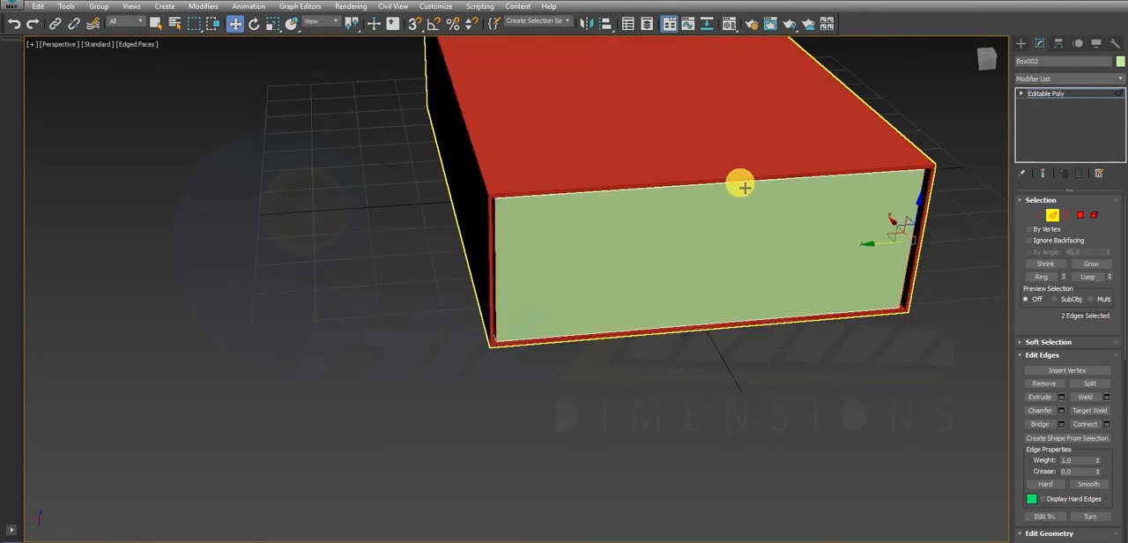
pyautogui.keyDown('alt'); pyautogui.moveTo(742, 185); pyautogui.dragTo(663, 221, button='middle'); pyautogui.keyUp('alt')
pyautogui.moveTo(876, 188); pyautogui.dragTo(880, 193)
pyautogui.keyDown('alt'); pyautogui.moveTo(456, 198); pyautogui.dragTo(506, 167, button='middle'); pyautogui.keyUp('alt')
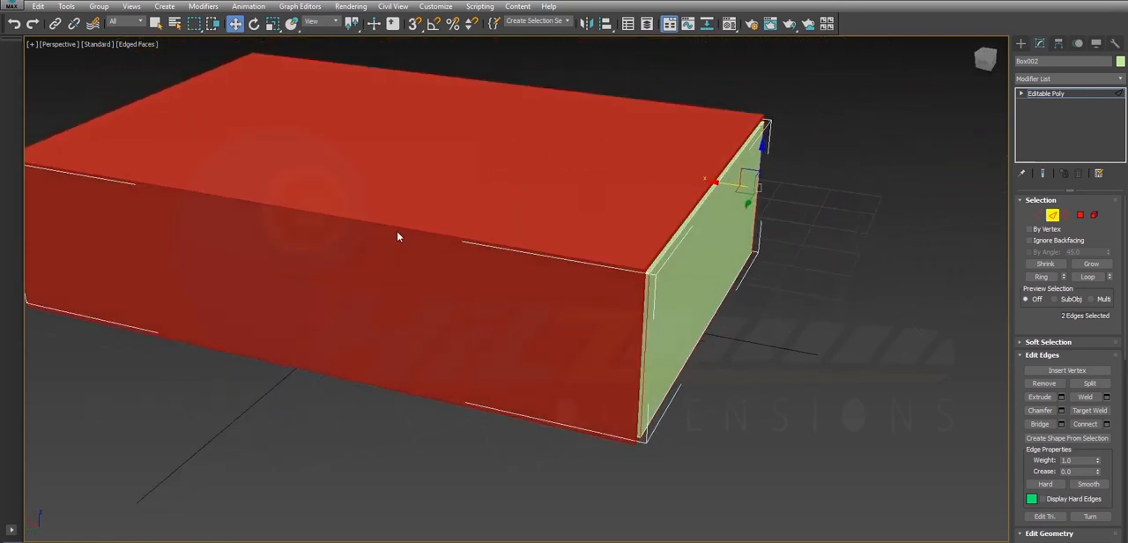
# - Move the edges at the opposite end of the second box along X to match the shell's other opening
pyautogui.scroll(-5, 176, 218)
pyautogui.keyDown('alt'); pyautogui.moveTo(176, 218); pyautogui.dragTo(423, 251, button='middle'); pyautogui.keyUp('alt')
pyautogui.moveTo(490, 383); pyautogui.dragTo(506, 435)
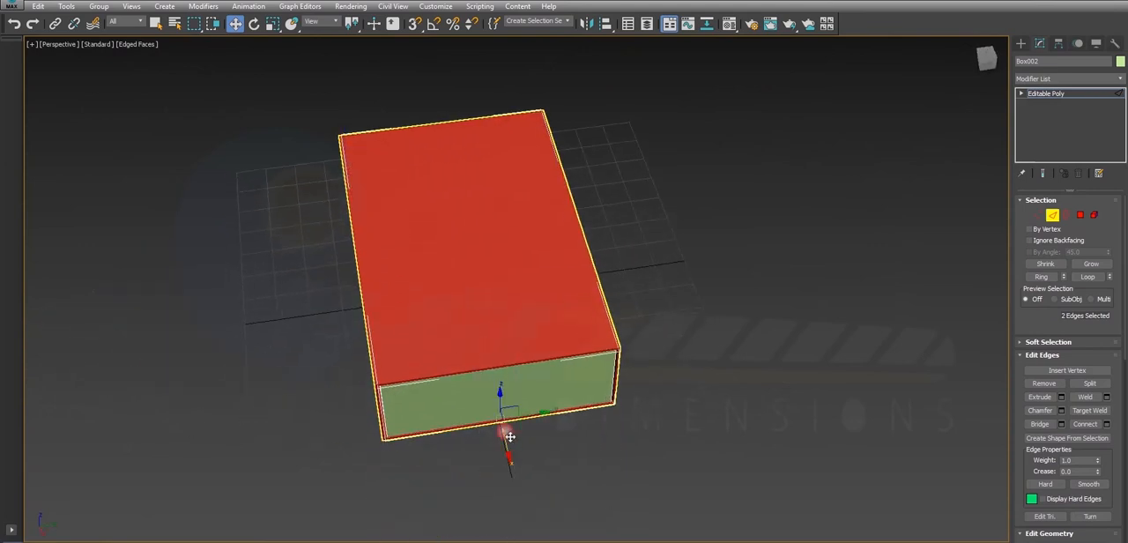
pyautogui.keyDown('alt'); pyautogui.moveTo(521, 455); pyautogui.dragTo(384, 433, button='middle'); pyautogui.keyUp('alt')
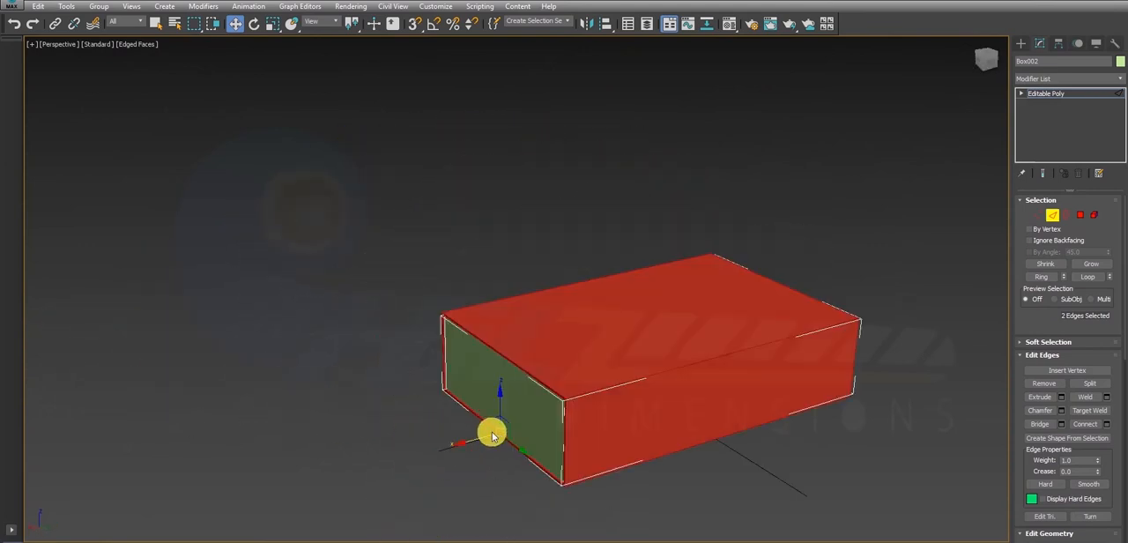
pyautogui.scroll(5, 489, 436)
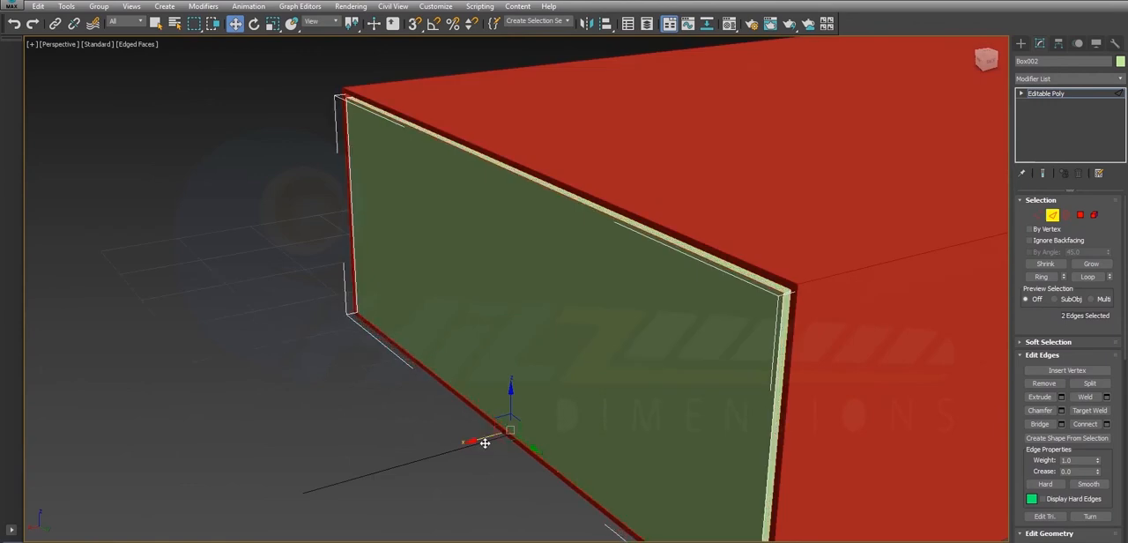
pyautogui.scroll(-5, 487, 444)
pyautogui.keyDown('alt'); pyautogui.moveTo(667, 363); pyautogui.dragTo(580, 359, button='middle'); pyautogui.keyUp('alt')
pyautogui.moveTo(678, 372); pyautogui.dragTo(529, 272, button='middle')
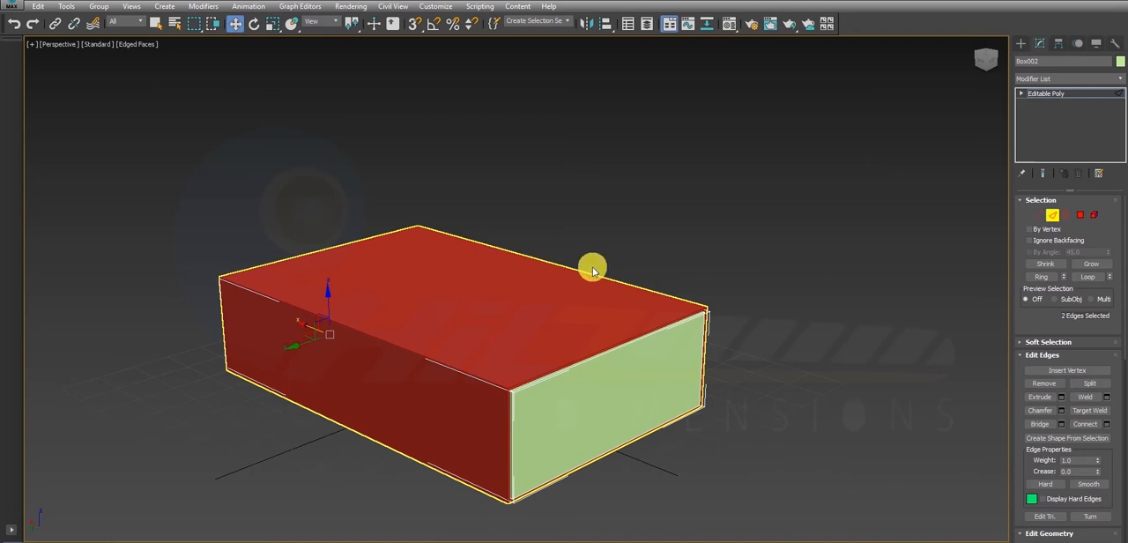
# - Leave edge editing and slide the whole second box along X until it is completely outside the shelled box
pyautogui.click(1050, 216)
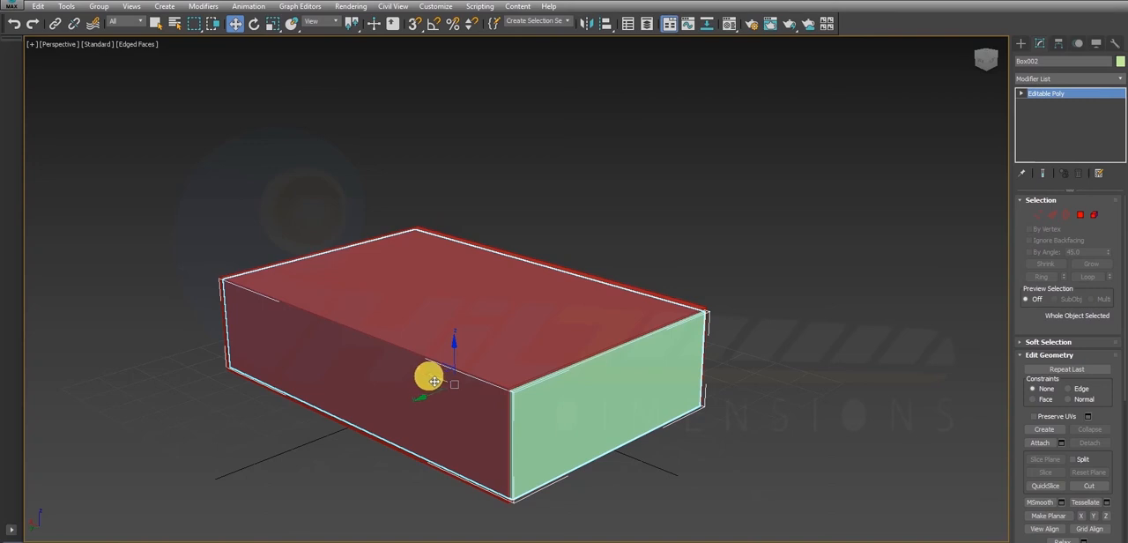
pyautogui.moveTo(433, 380); pyautogui.dragTo(555, 435)
pyautogui.moveTo(790, 452)
pyautogui.keyDown('alt'); pyautogui.mouseDown(button='middle')
pyautogui.moveTo(791, 339)
pyautogui.moveTo(765, 429)
pyautogui.moveTo(795, 449)
pyautogui.mouseUp(button='middle'); pyautogui.keyUp('alt')
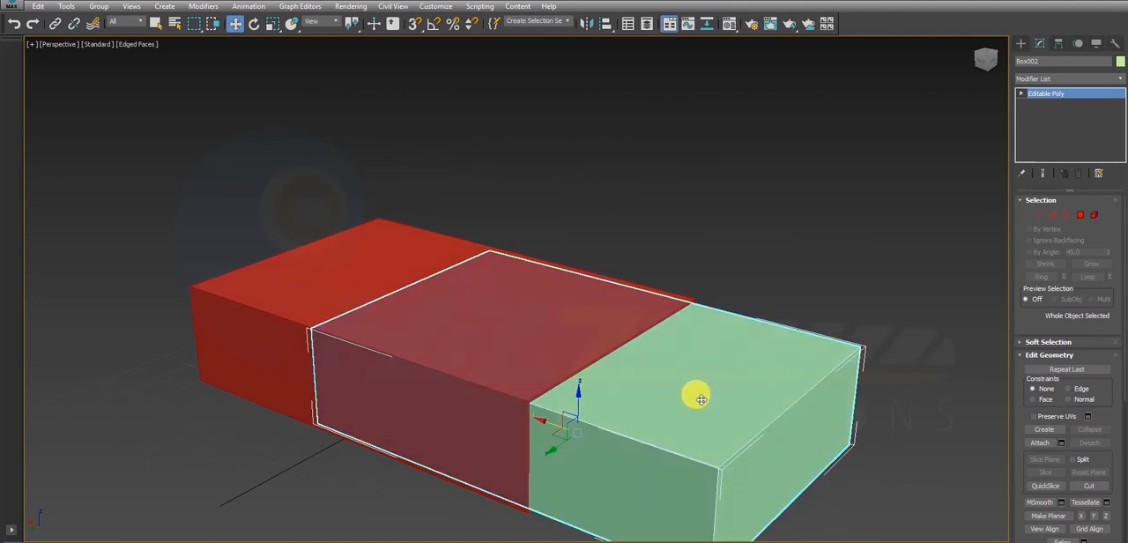
pyautogui.click(1081, 215)
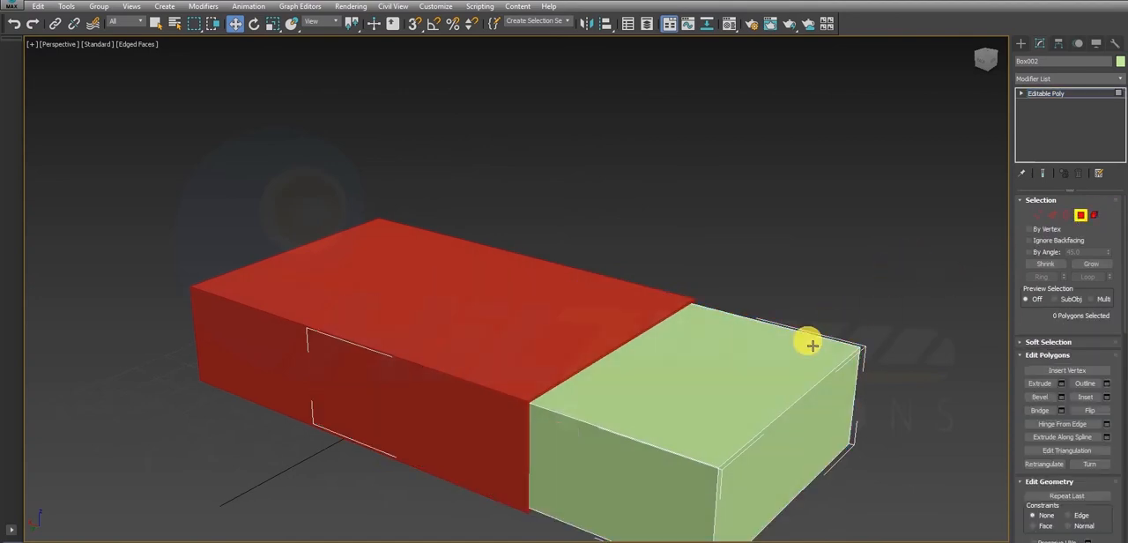
pyautogui.scroll(-5, 701, 376)
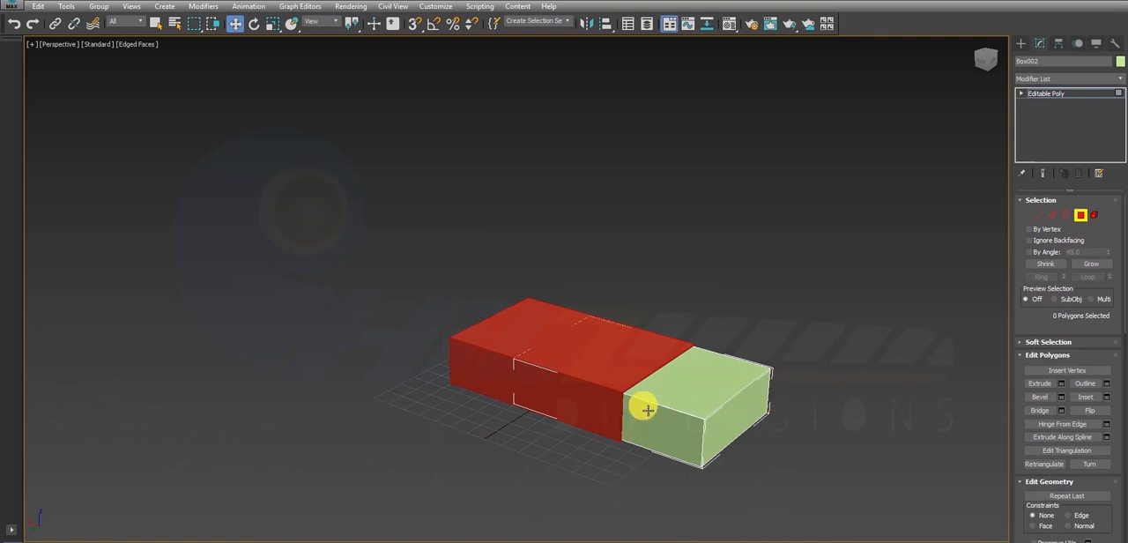
pyautogui.click(1081, 215)
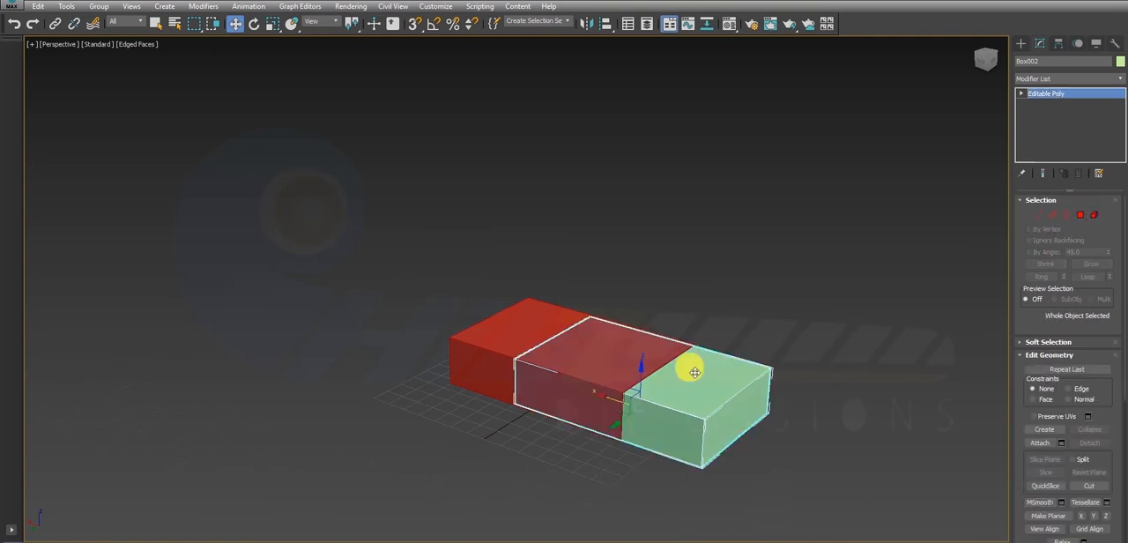
pyautogui.moveTo(605, 402); pyautogui.dragTo(771, 451)
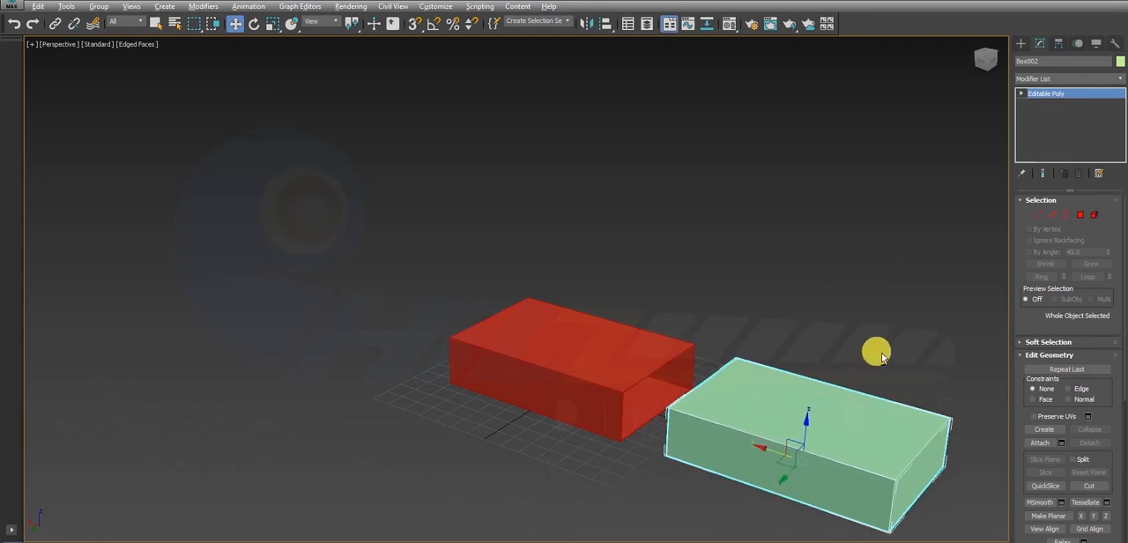
pyautogui.keyDown('alt'); pyautogui.moveTo(881, 353); pyautogui.dragTo(561, 293, button='middle'); pyautogui.keyUp('alt')
# - Delete the second box's top polygon and render the Perspective view to check the open box
pyautogui.click(1082, 215)
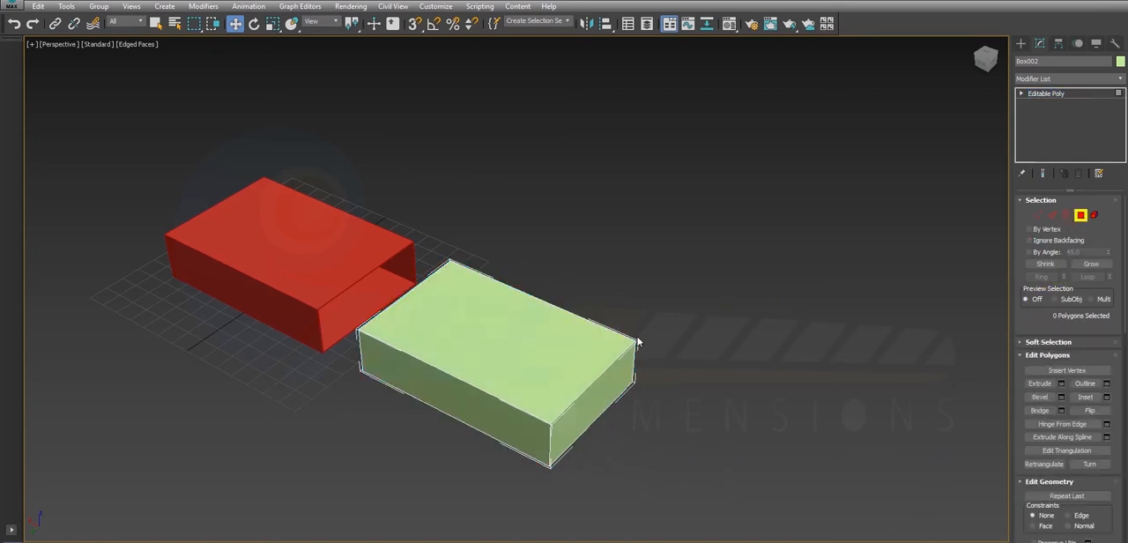
pyautogui.click(578, 357)
pyautogui.press('Delete')
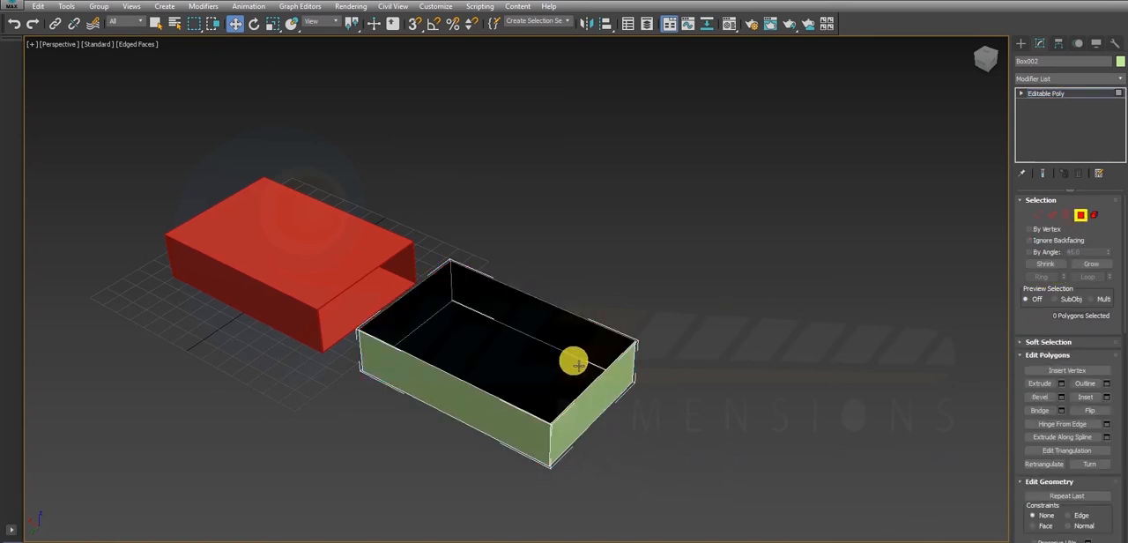
pyautogui.keyDown('alt'); pyautogui.moveTo(578, 368); pyautogui.dragTo(556, 352, button='middle'); pyautogui.keyUp('alt')
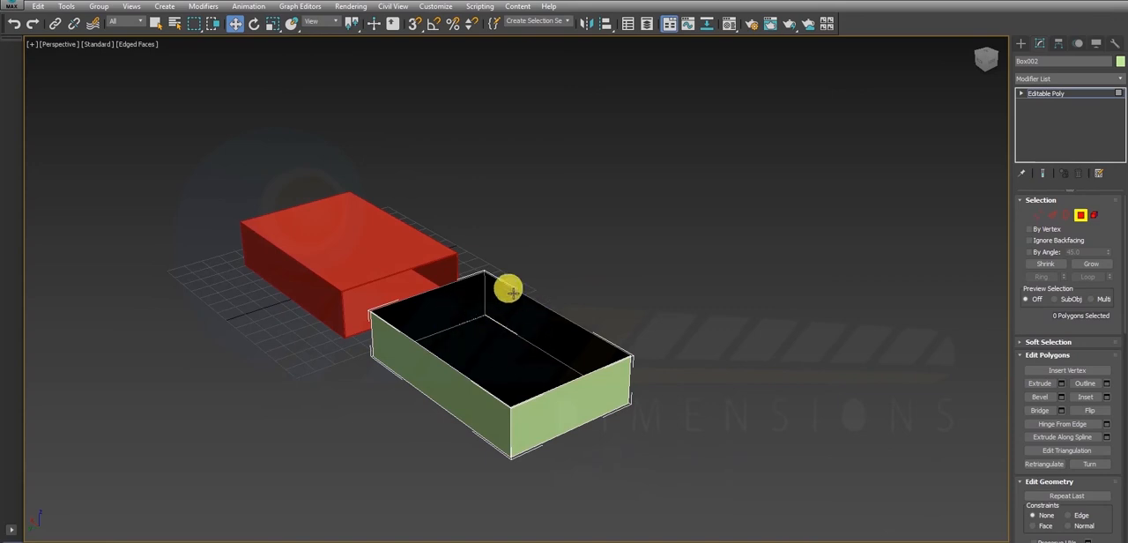
pyautogui.hotkey('shift', 'q')
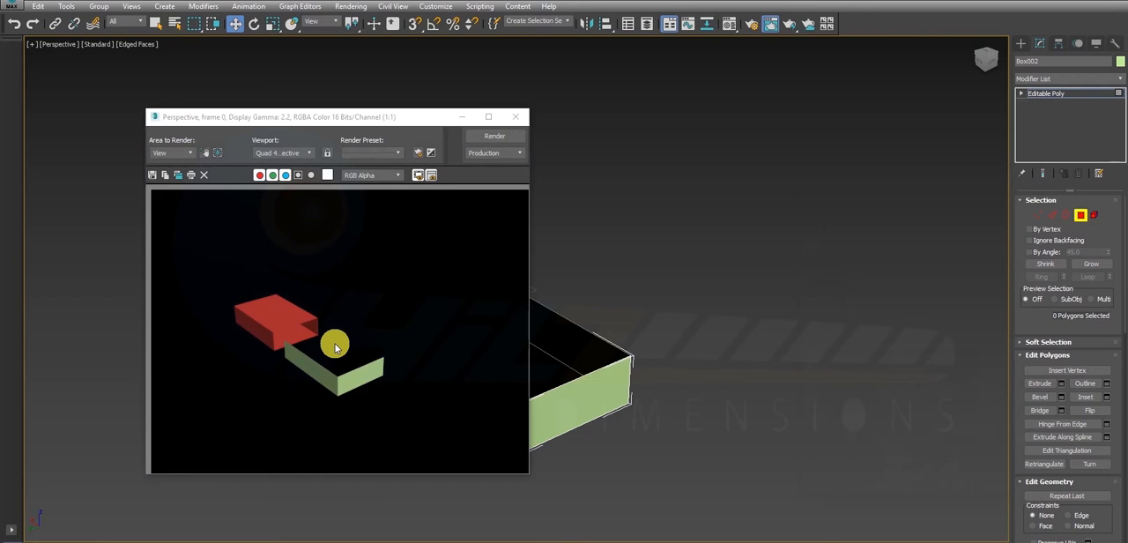
pyautogui.click(516, 116)
# - Leave polygon editing and apply a Shell modifier to the open-topped second box
pyautogui.click(1079, 217)
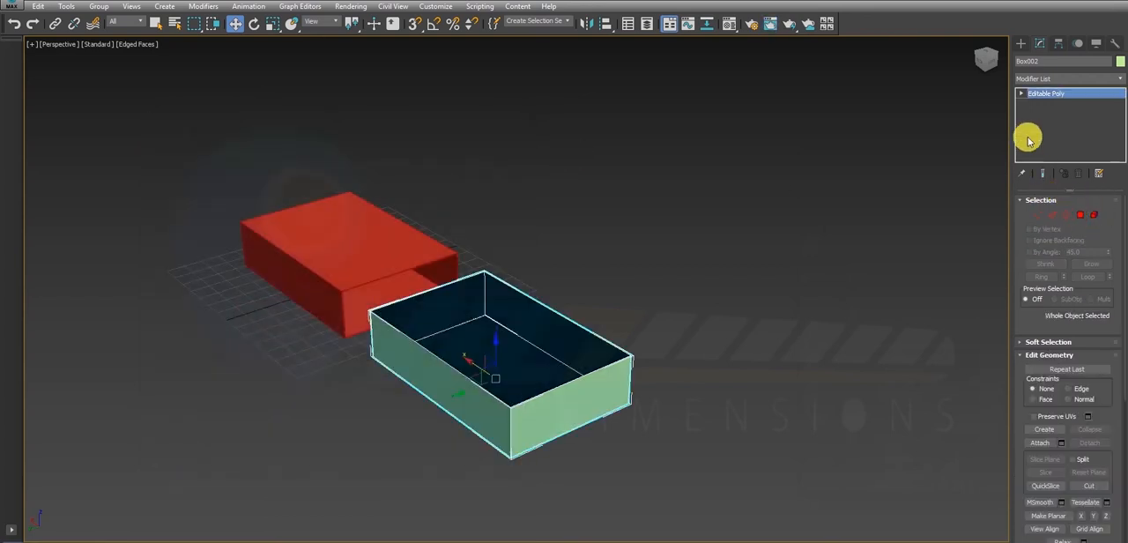
pyautogui.click(1057, 79)
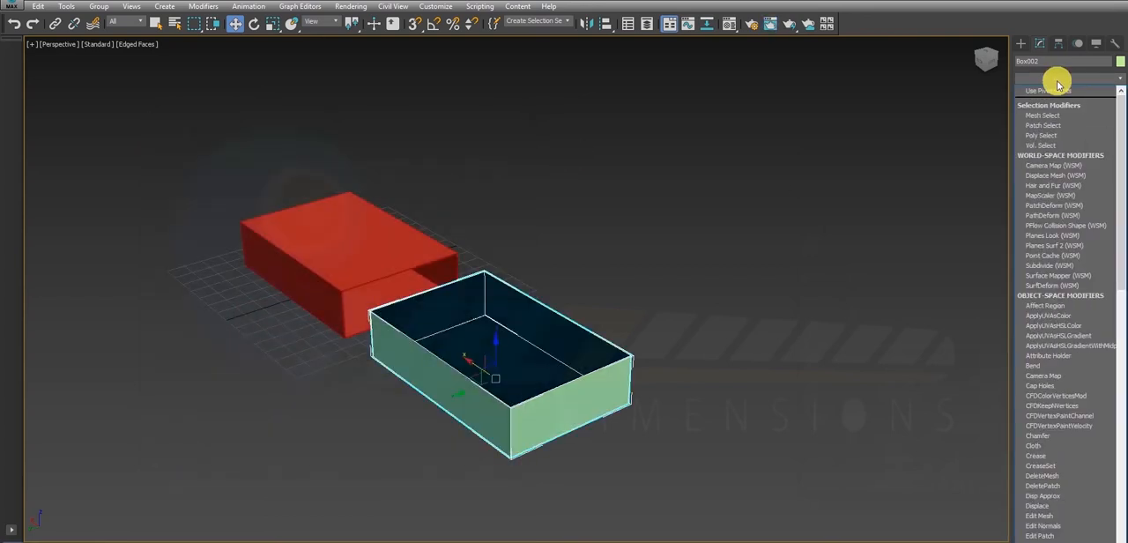
pyautogui.press('s')
pyautogui.press('s')
pyautogui.press('s')
pyautogui.press('s')
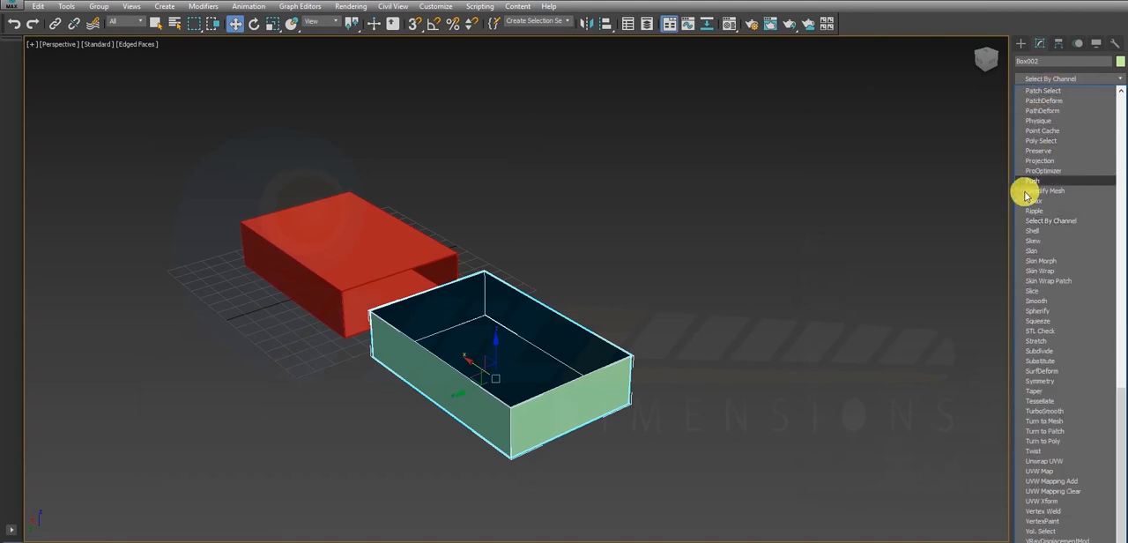
pyautogui.click(1032, 230)
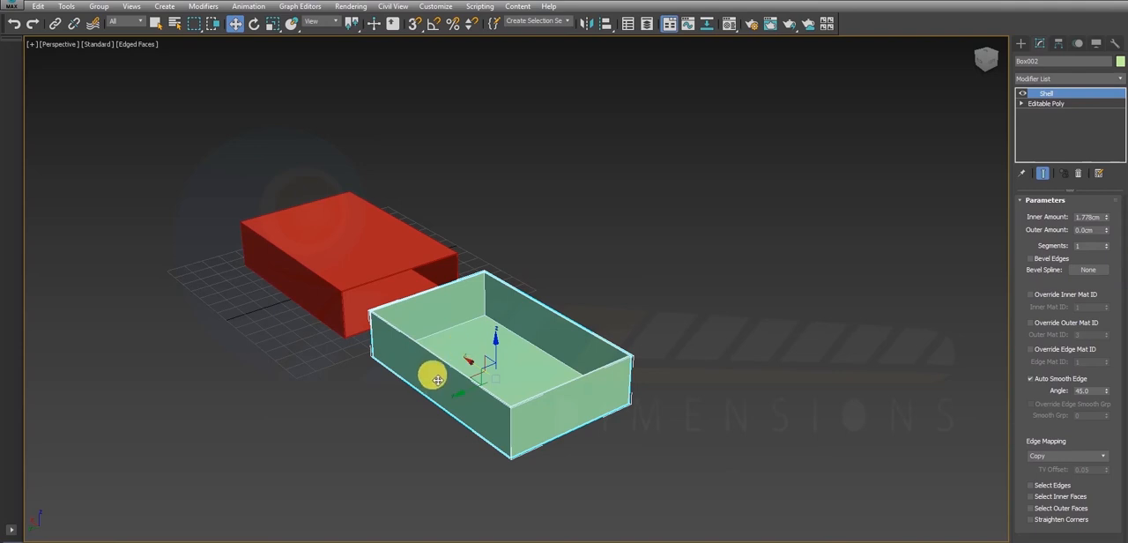
# - In the Front view, slide the open-topped box partway back into the shelled box along X and check it in Perspective
pyautogui.hotkey('alt', 'w')
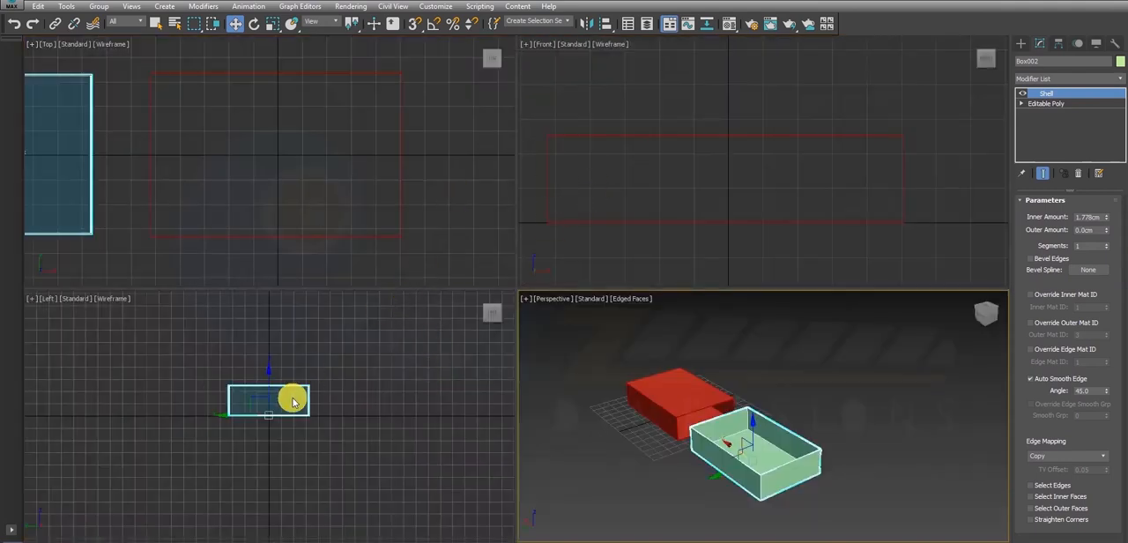
pyautogui.rightClick(718, 196)
pyautogui.hotkey('alt', 'w')
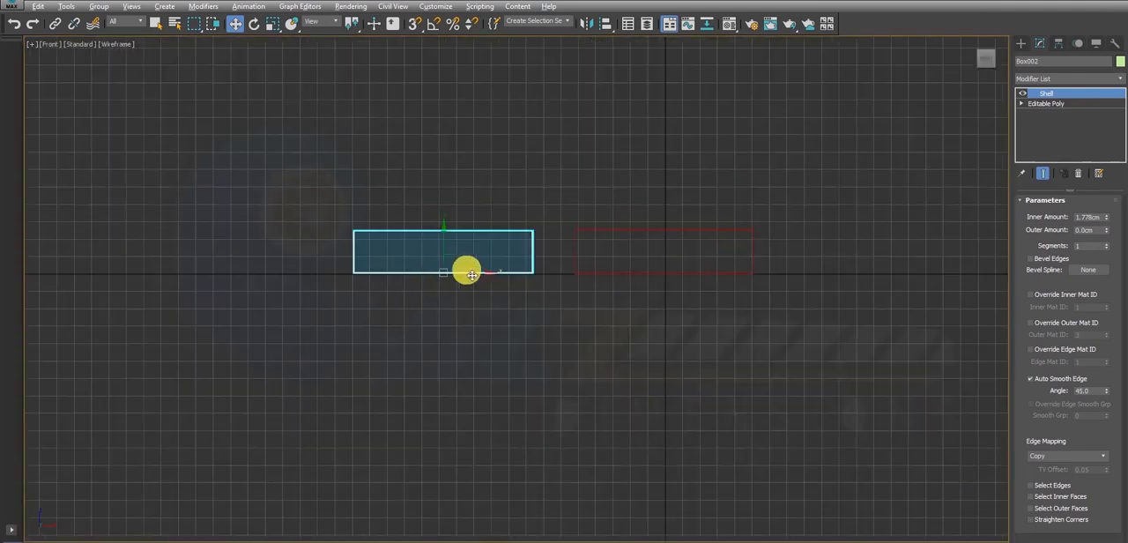
pyautogui.moveTo(466, 269); pyautogui.dragTo(602, 290)
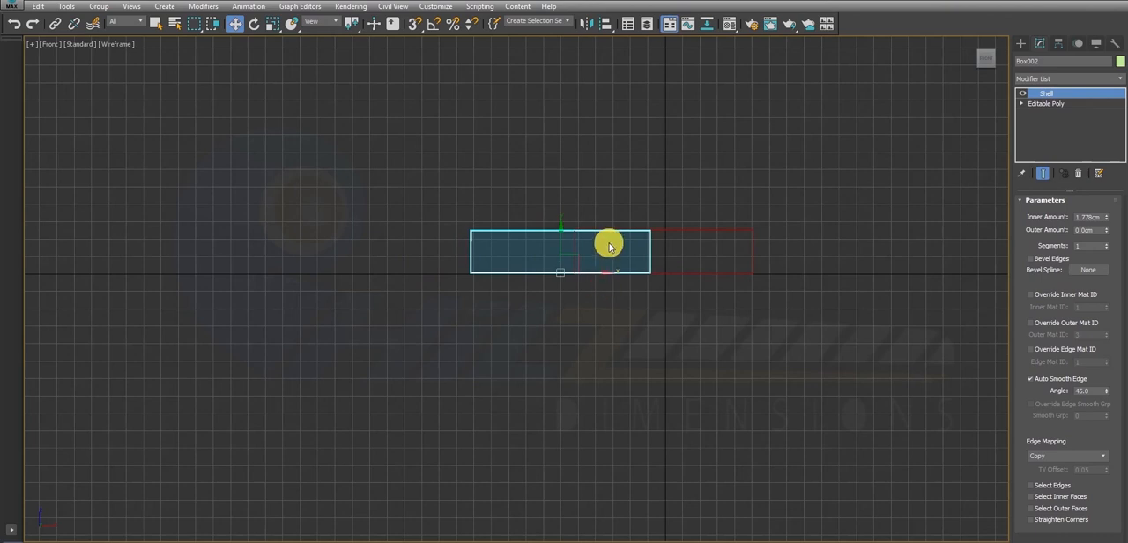
pyautogui.hotkey('alt', 'w')
pyautogui.rightClick(640, 344)
pyautogui.hotkey('alt', 'w')
pyautogui.click(703, 304)
pyautogui.keyDown('alt'); pyautogui.moveTo(548, 270); pyautogui.dragTo(574, 282, button='middle'); pyautogui.keyUp('alt')
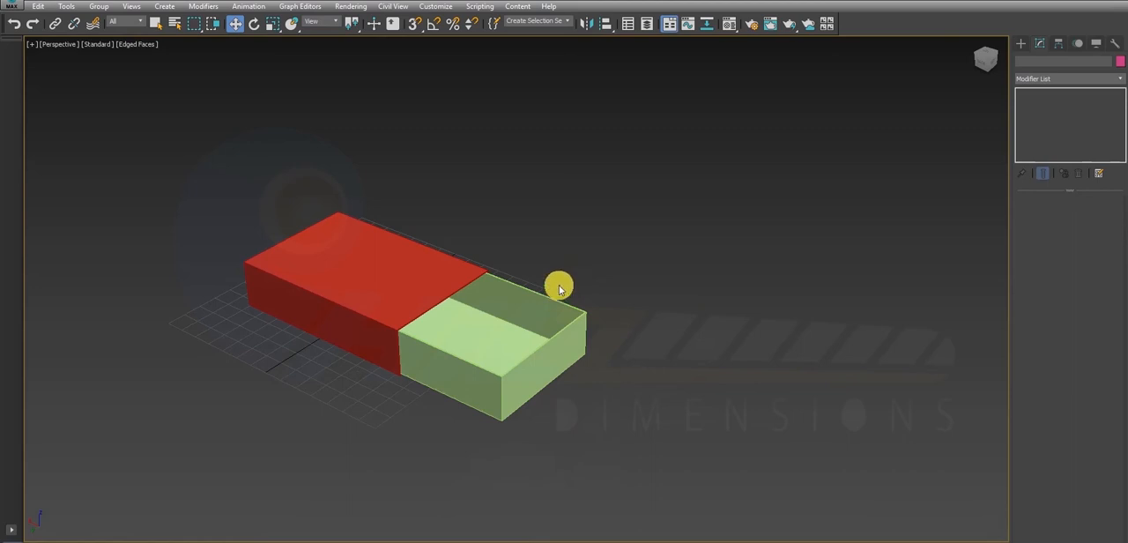
pyautogui.moveTo(558, 254)
pyautogui.keyDown('alt'); pyautogui.mouseDown(button='middle')
pyautogui.moveTo(594, 247)
pyautogui.moveTo(565, 265)
pyautogui.mouseUp(button='middle'); pyautogui.keyUp('alt')
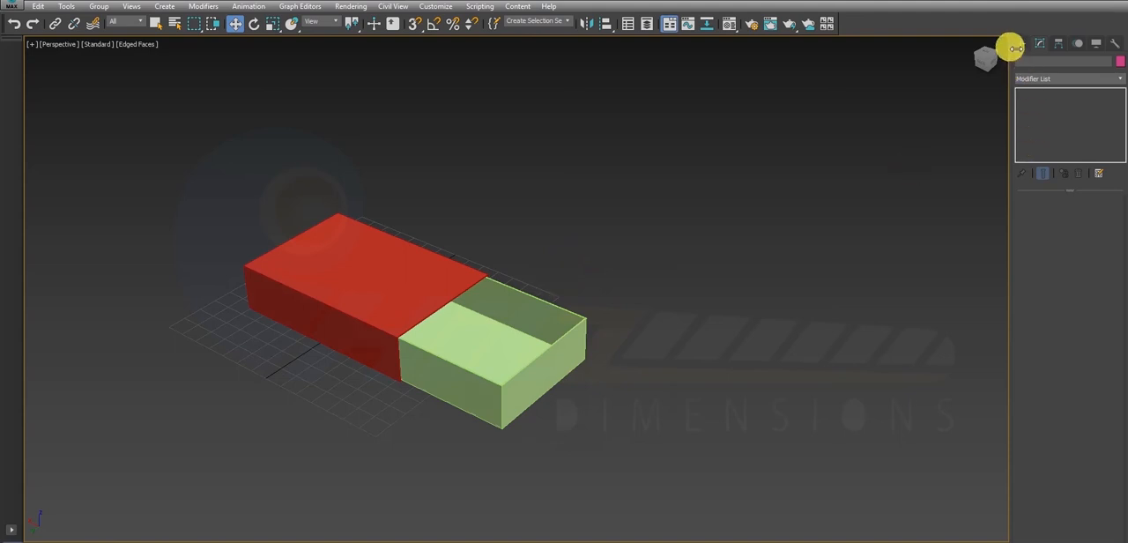
# - Draw a thin upright box about 225 cm tall in the Top view, just outside the tray
pyautogui.click(1020, 44)
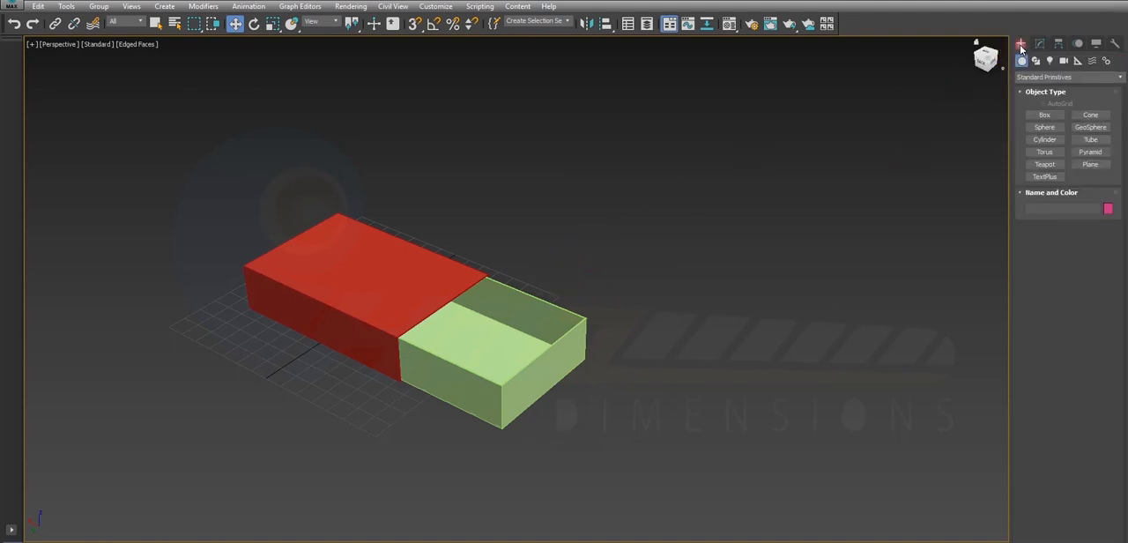
pyautogui.click(1045, 115)
pyautogui.hotkey('alt', 'w')
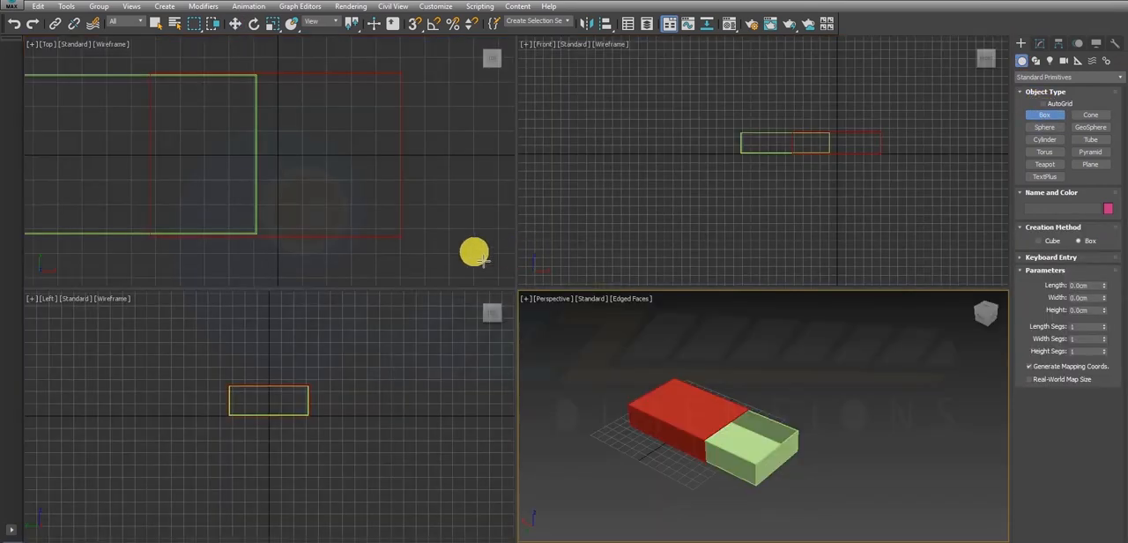
pyautogui.hotkey('alt', 'w')
pyautogui.press('z')
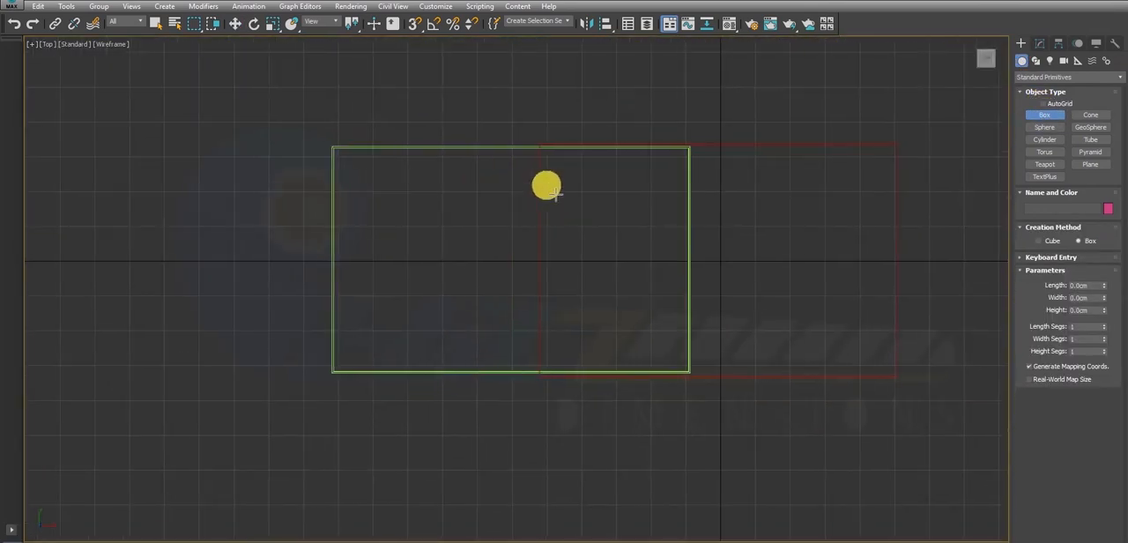
pyautogui.hotkey('alt', 'w')
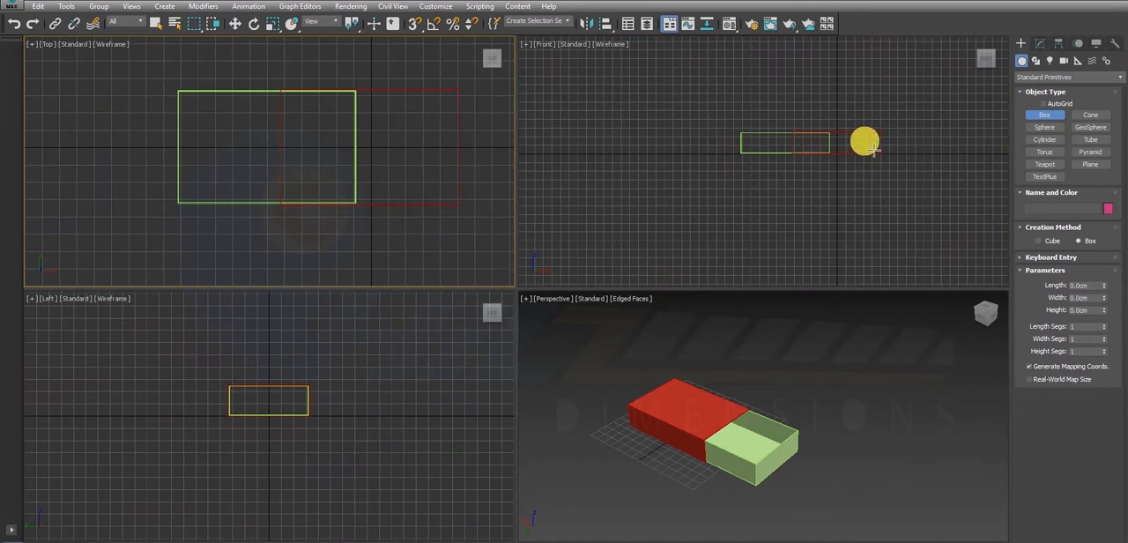
pyautogui.moveTo(398, 229); pyautogui.dragTo(403, 235)
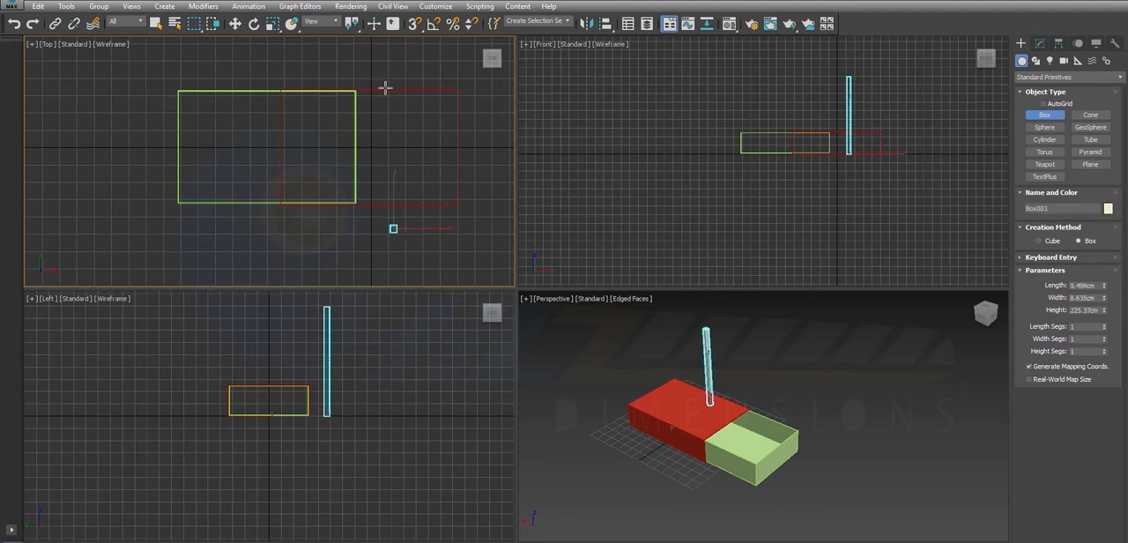
pyautogui.click(385, 88)
pyautogui.press('w')
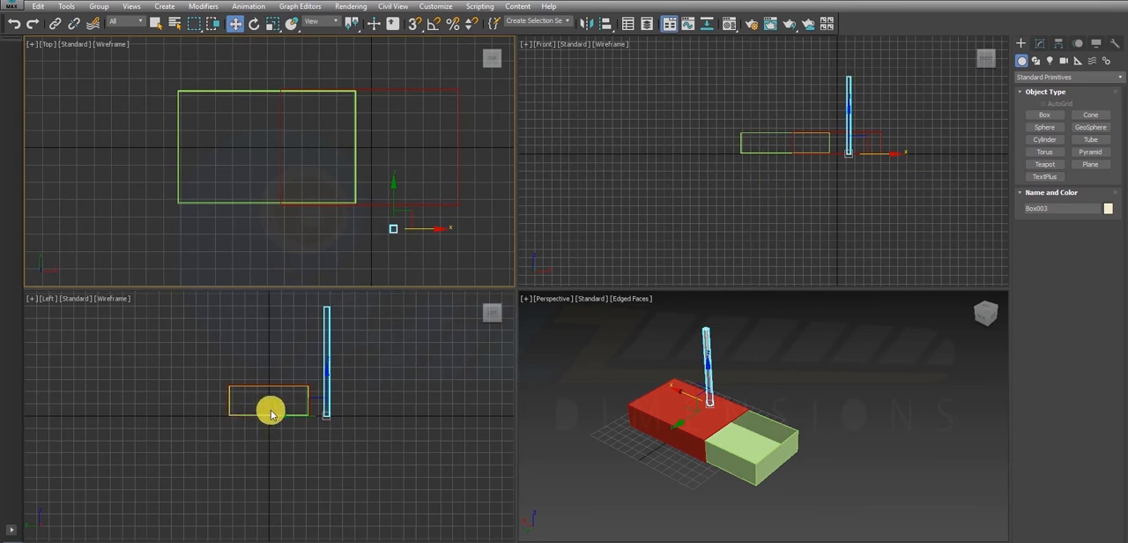
# - Draw a thin box about 12 × 6 × 217 cm in the Left view, running lengthwise over the tray, and delete the upright box
pyautogui.click(1045, 115)
pyautogui.moveTo(253, 405); pyautogui.dragTo(259, 408)
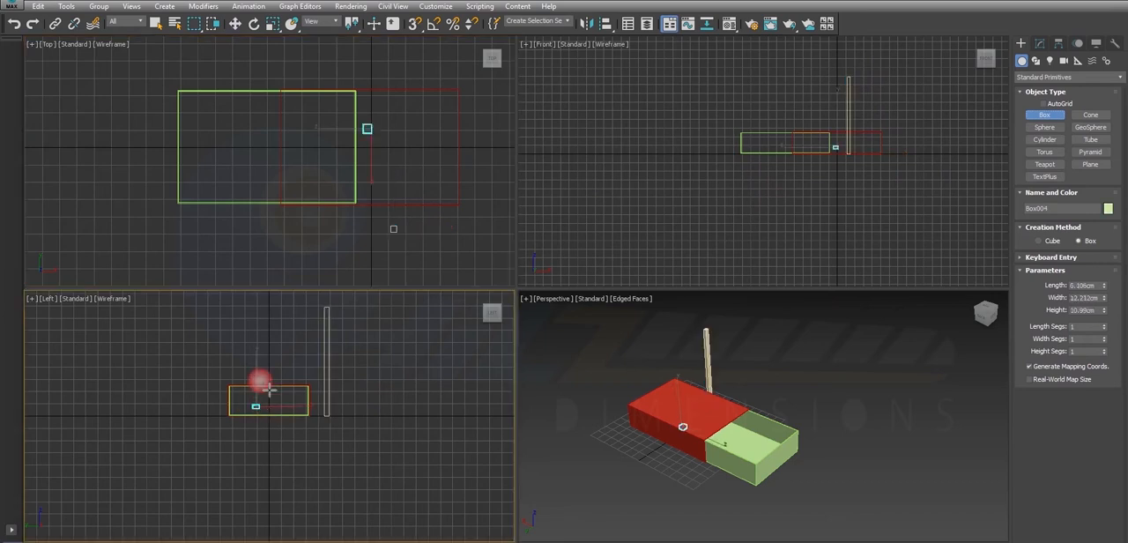
pyautogui.click(255, 305)
pyautogui.rightClick(259, 305)
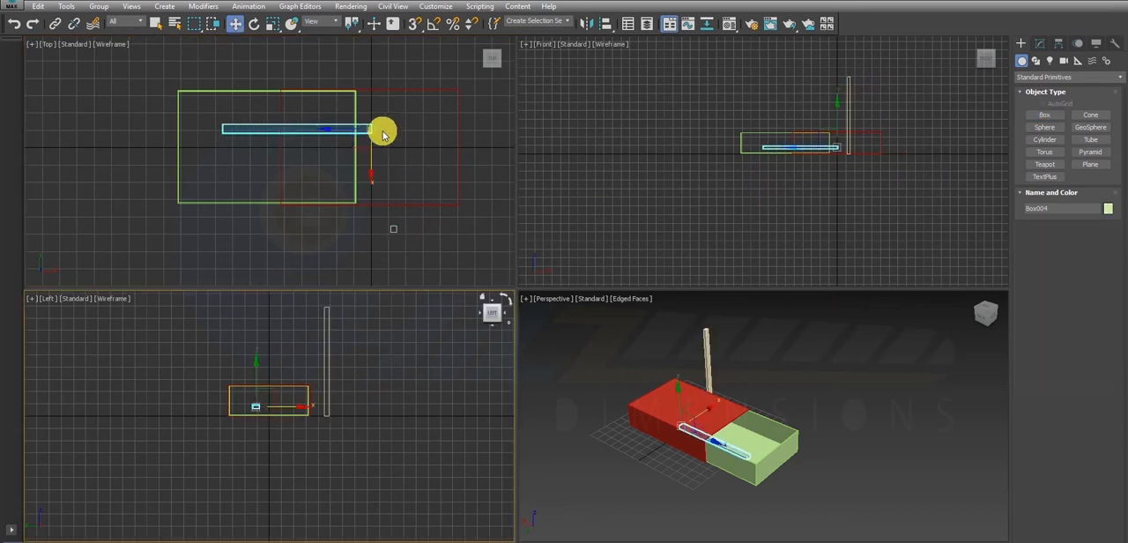
pyautogui.keyDown('alt'); pyautogui.moveTo(765, 416); pyautogui.dragTo(792, 386, button='middle'); pyautogui.keyUp('alt')
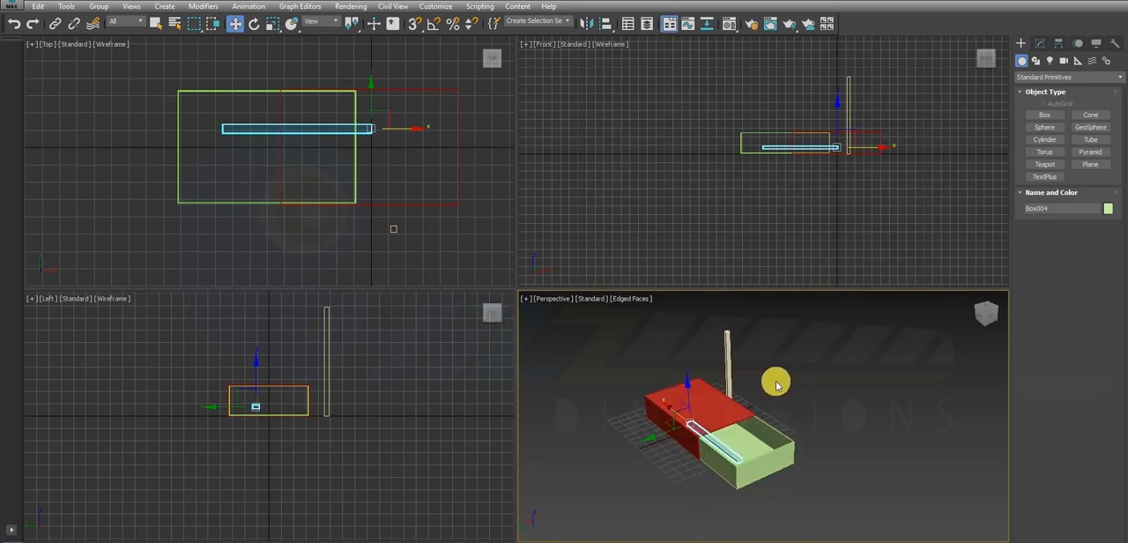
pyautogui.moveTo(366, 217); pyautogui.dragTo(412, 268)
pyautogui.press('Delete')
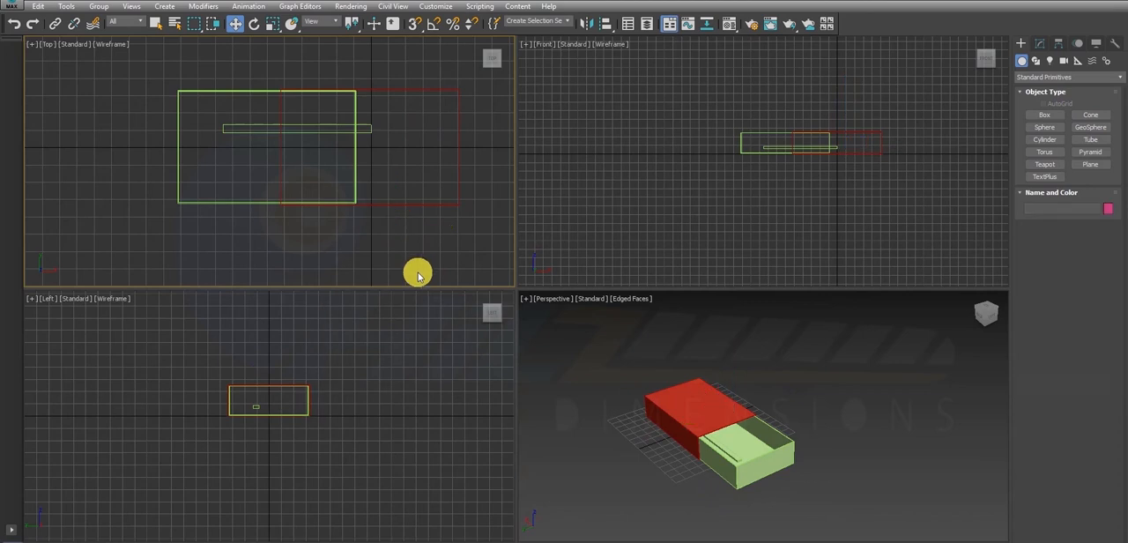
# - Select the thin lengthwise box and set its width to 6 cm
pyautogui.click(308, 134)
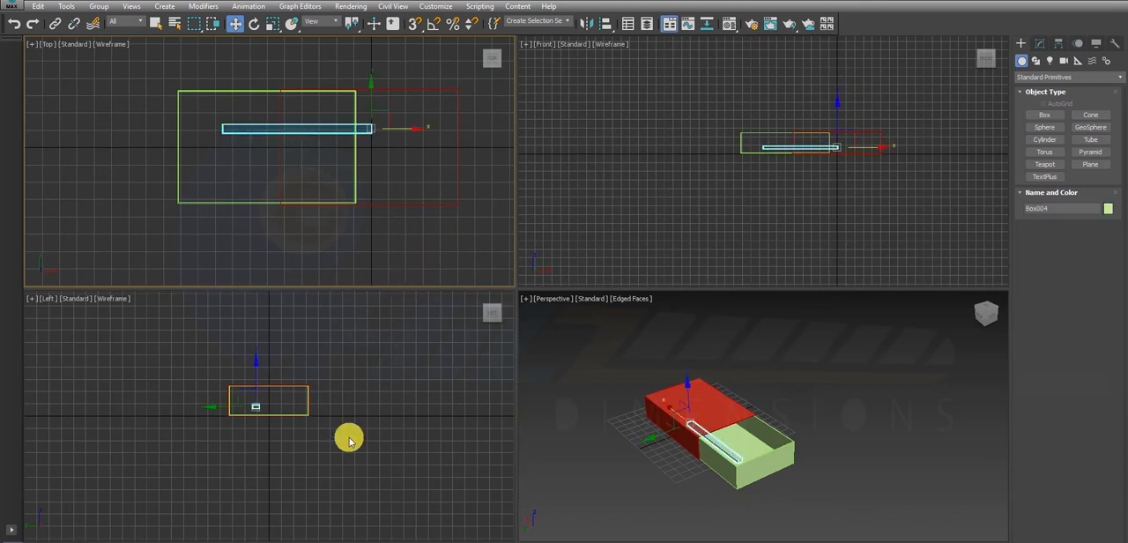
pyautogui.scroll(5, 247, 410)
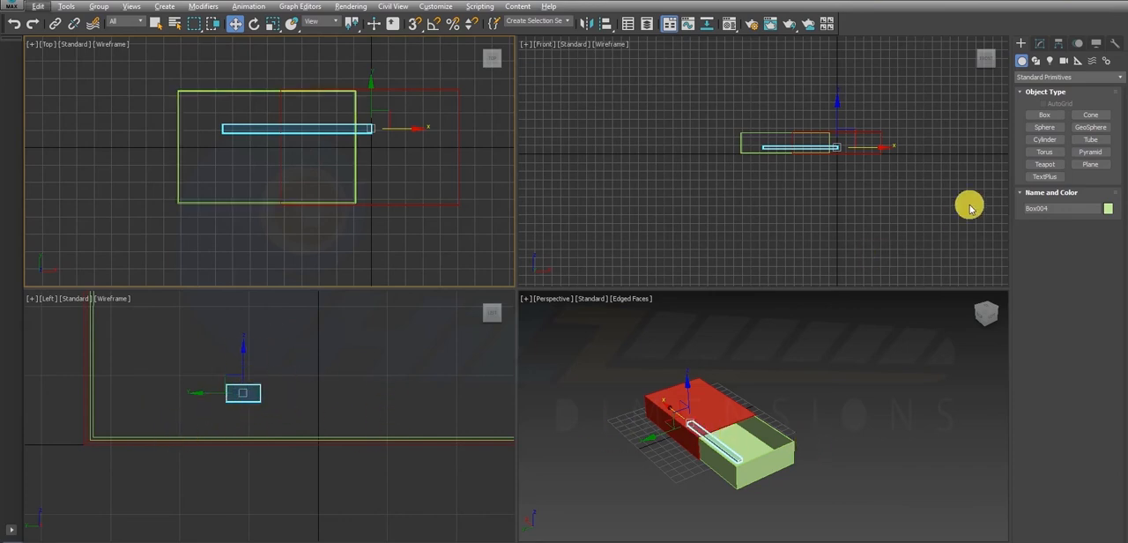
pyautogui.click(1036, 45)
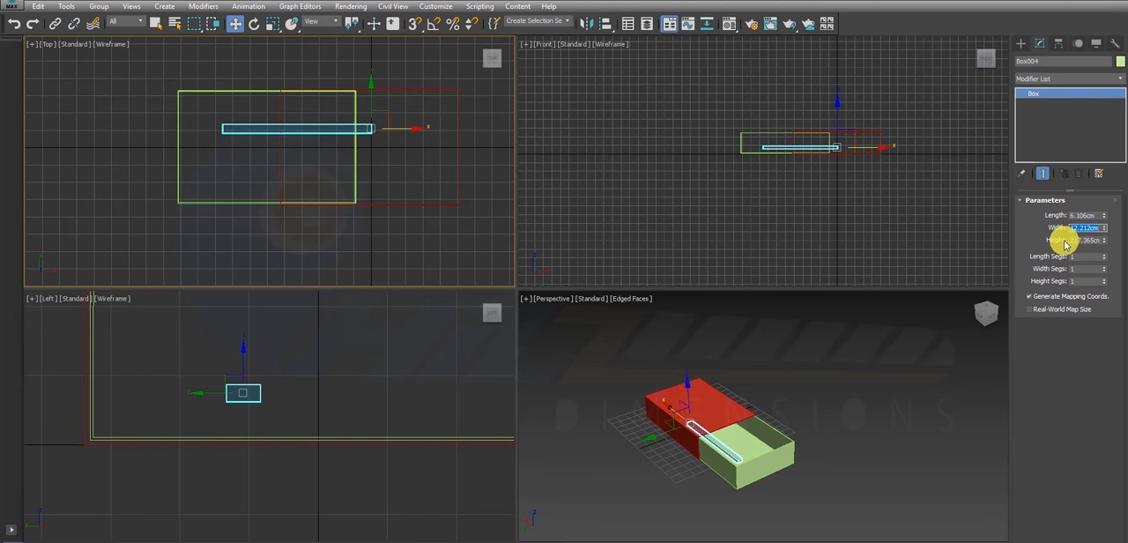
pyautogui.write('6')
pyautogui.press('Return')
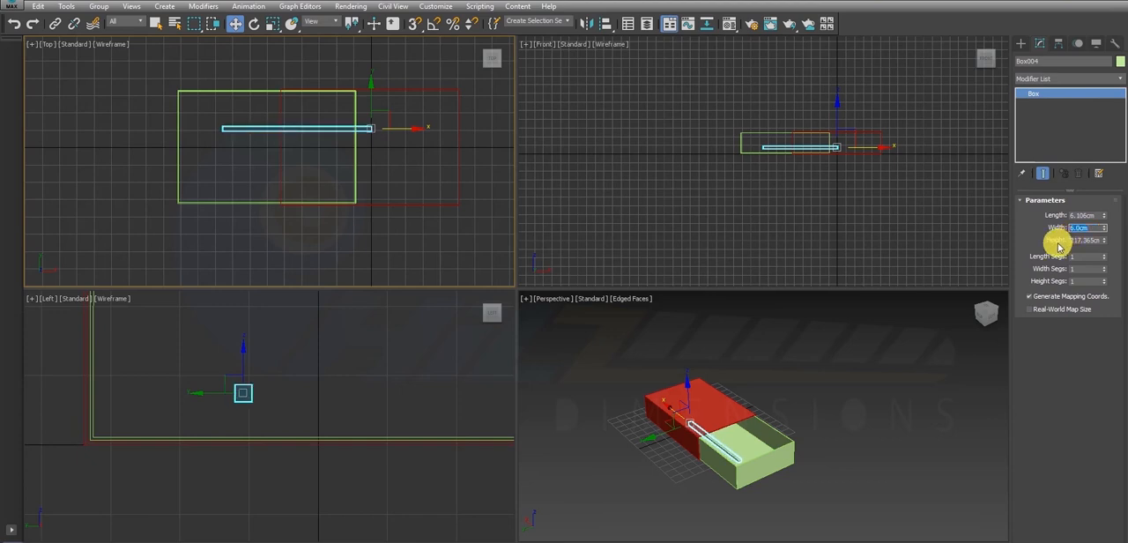
# - Check the thin box in Perspective and slide it along X in the Top view until it lies fully inside the tray
pyautogui.scroll(5, 740, 442)
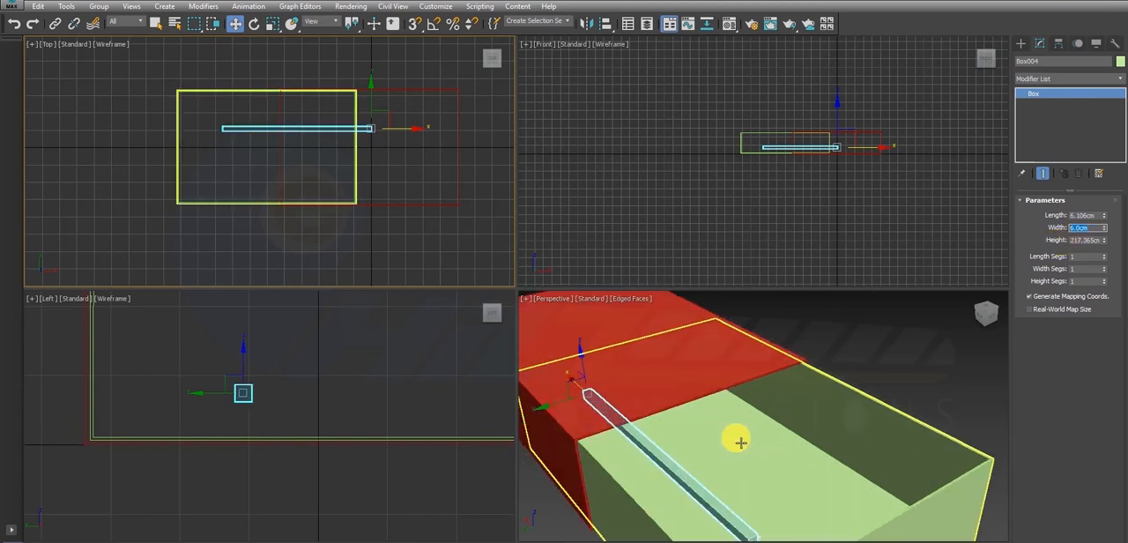
pyautogui.middleClick(760, 447)
pyautogui.hotkey('alt', 'w')
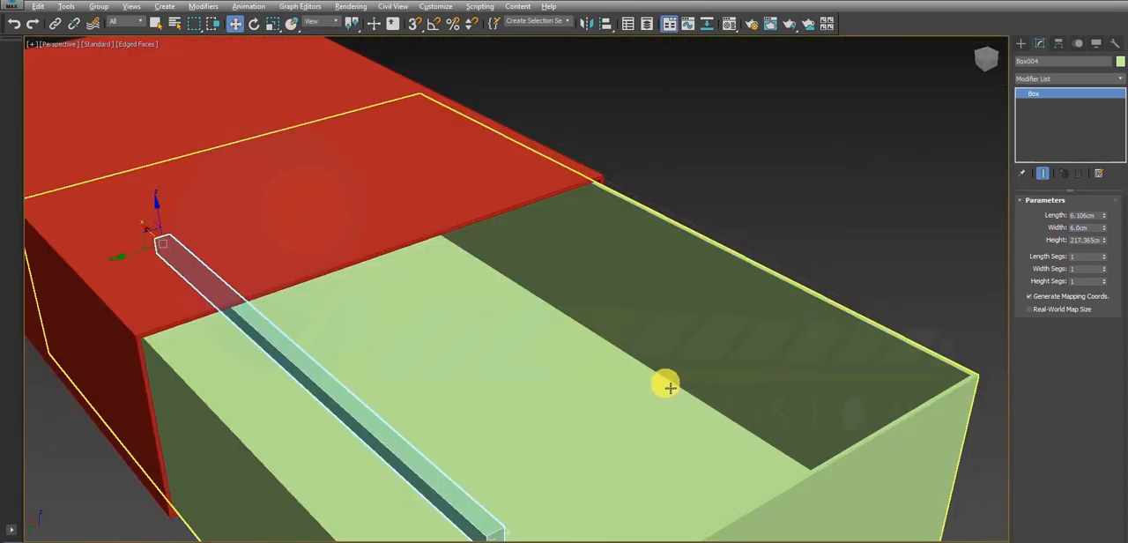
pyautogui.scroll(-3, 667, 387)
pyautogui.keyDown('alt'); pyautogui.moveTo(626, 388); pyautogui.dragTo(596, 382, button='middle'); pyautogui.keyUp('alt')
pyautogui.hotkey('alt', 'w')
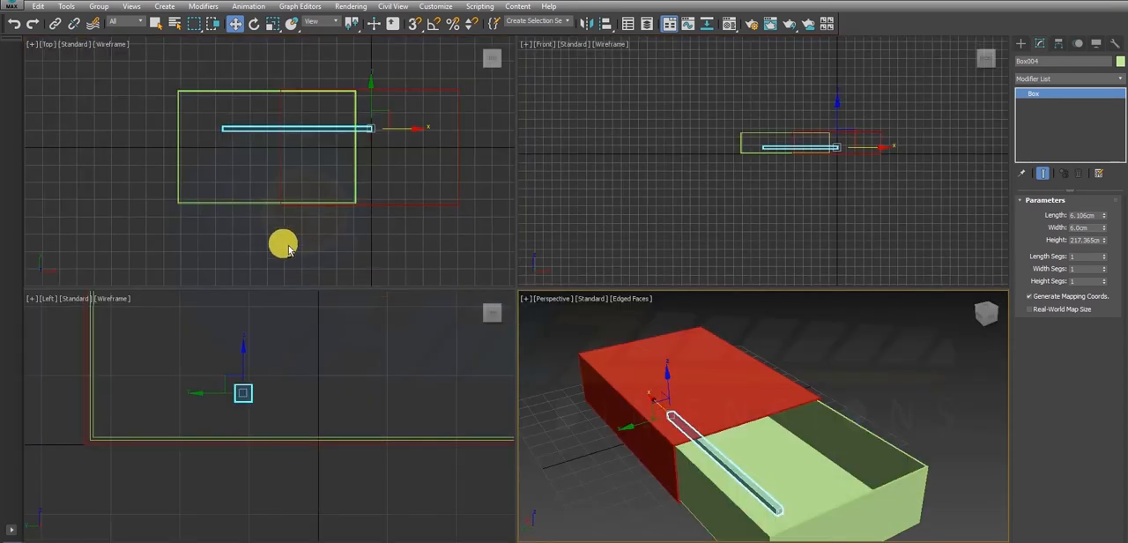
pyautogui.hotkey('alt', 'w')
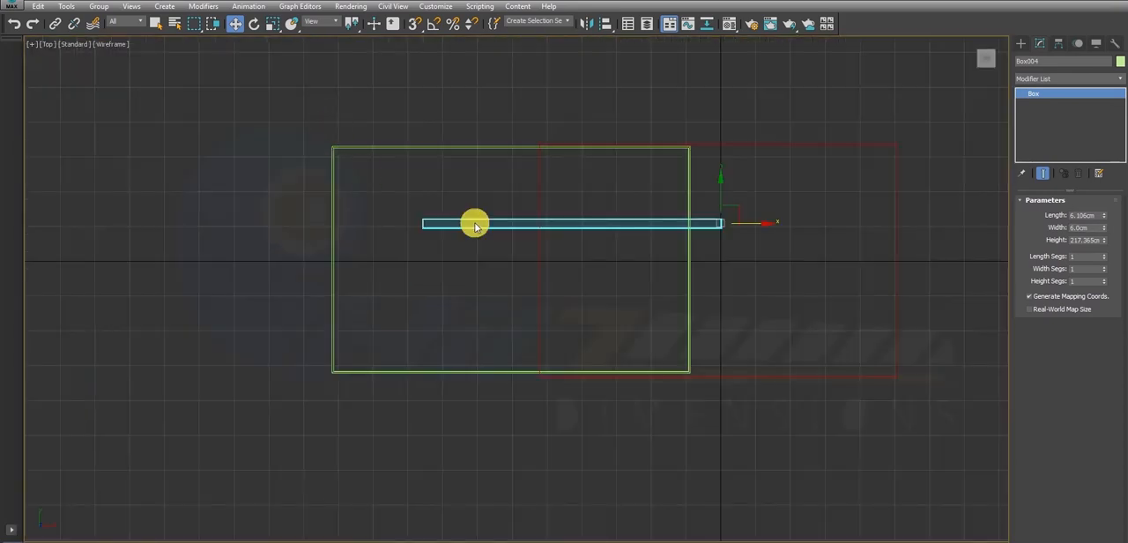
pyautogui.moveTo(765, 230); pyautogui.dragTo(713, 229)
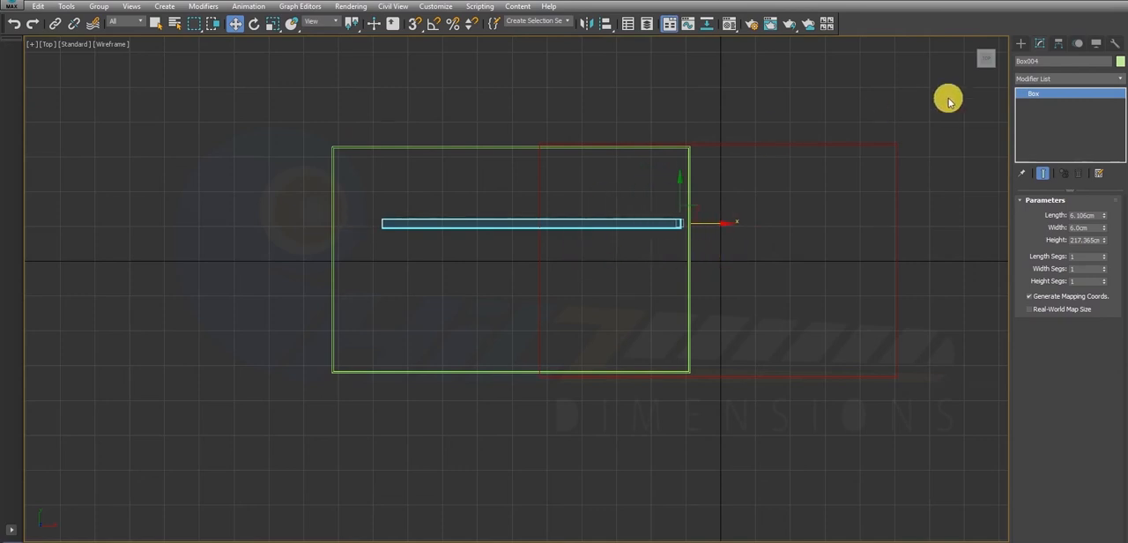
pyautogui.click(1025, 44)
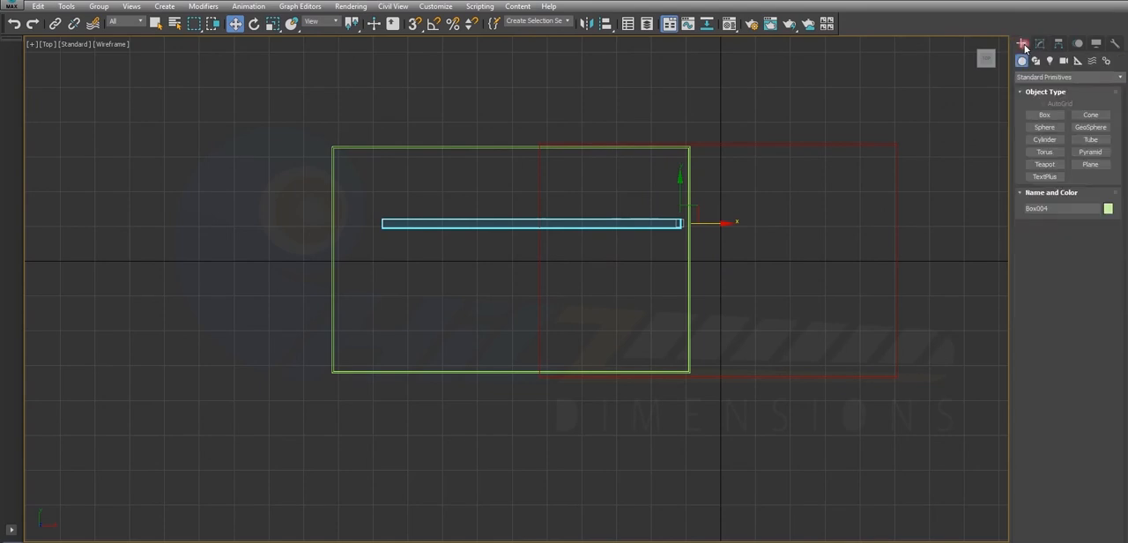
pyautogui.click(1045, 127)
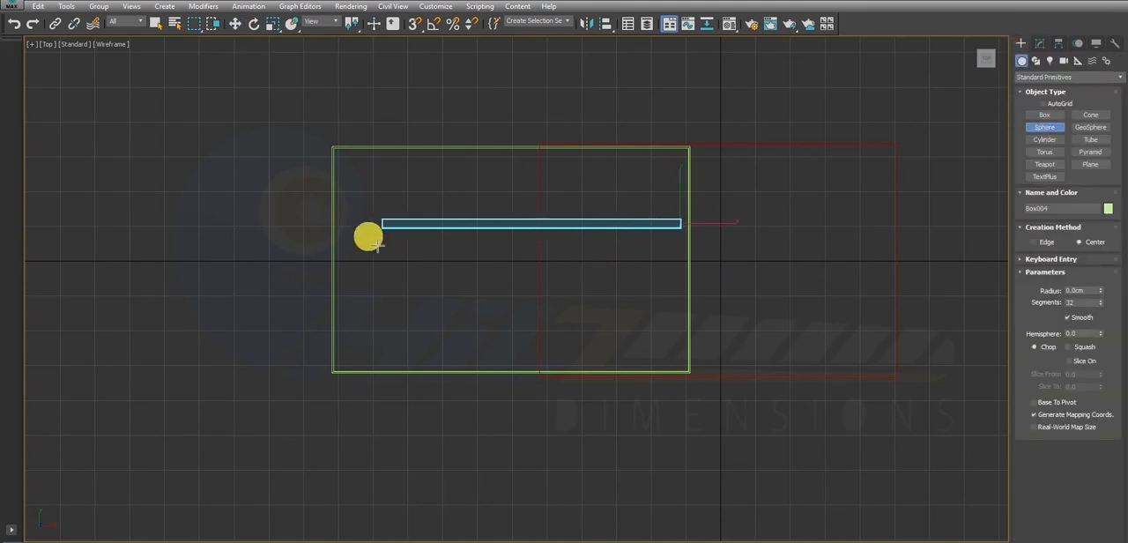
pyautogui.hotkey('alt', 'w')
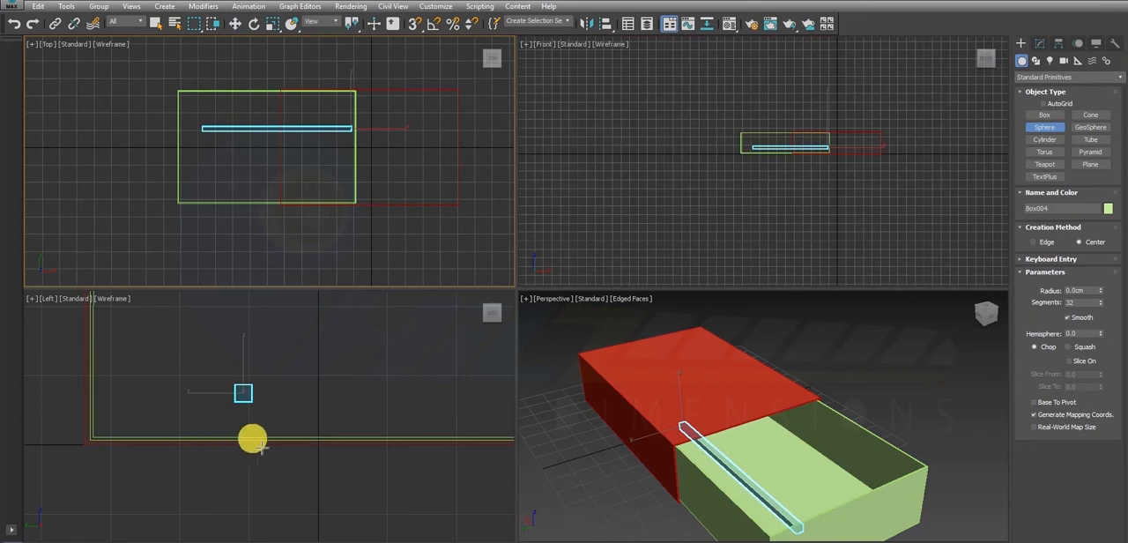
pyautogui.moveTo(251, 151); pyautogui.dragTo(257, 149)
pyautogui.rightClick(238, 148)
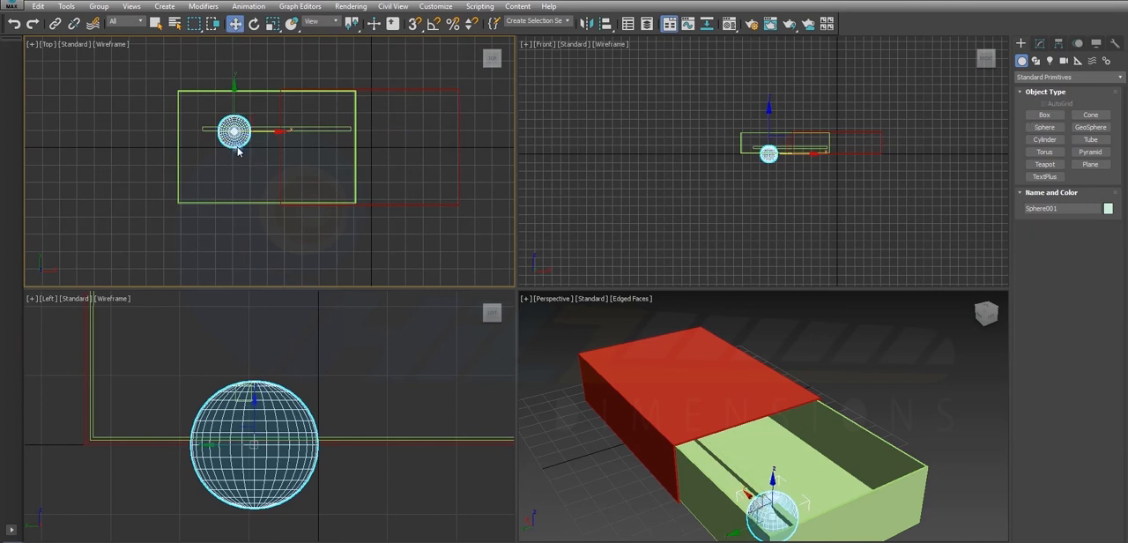
pyautogui.press('Delete')
# - Draw a sphere with a radius of about 5.65 cm in the Left view, centred on the thin box's square end
pyautogui.moveTo(238, 386); pyautogui.dragTo(242, 383, button='middle')
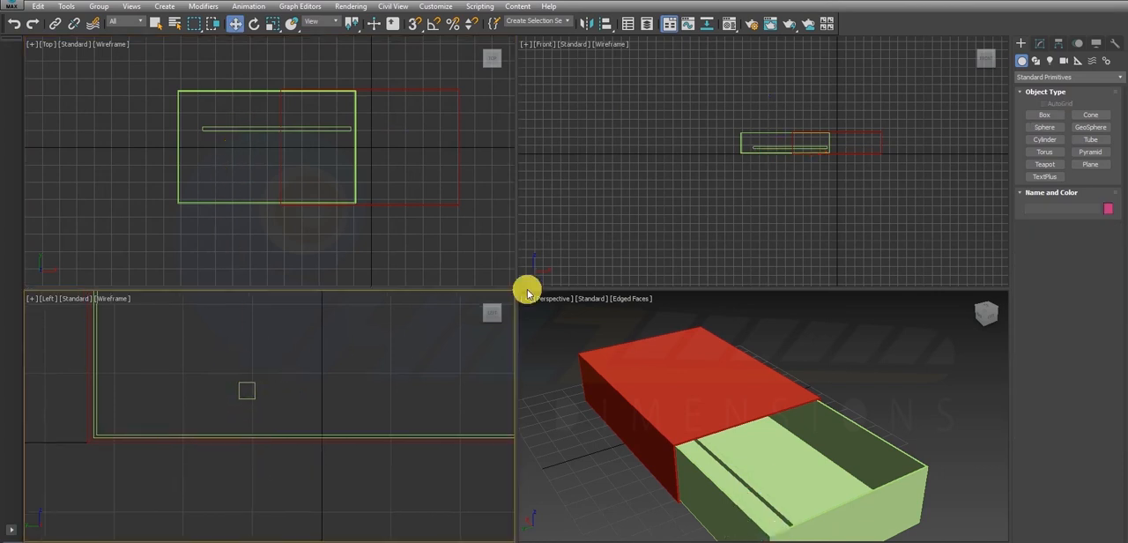
pyautogui.click(1051, 131)
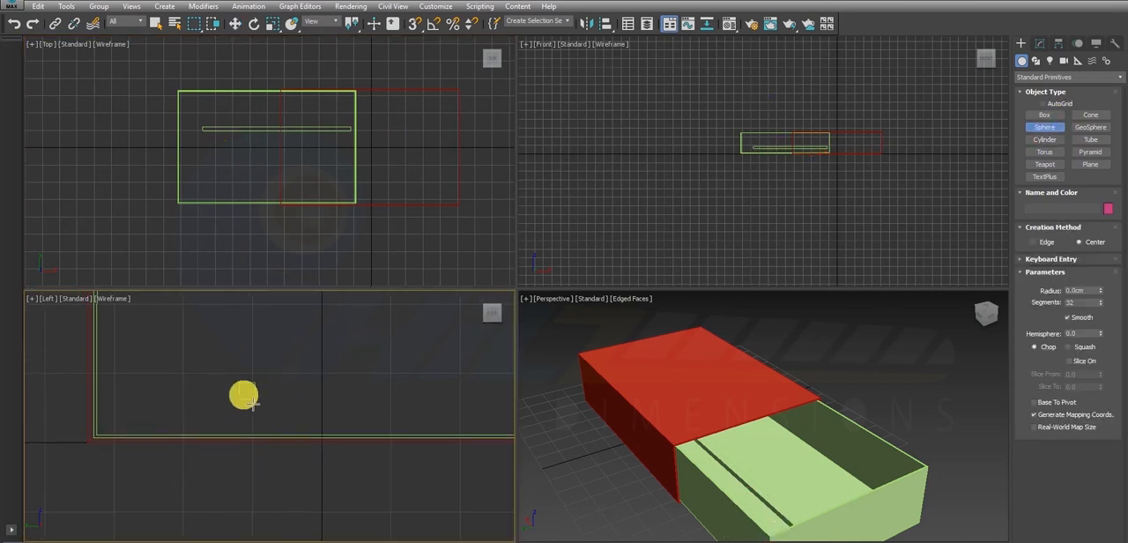
pyautogui.scroll(5, 247, 392)
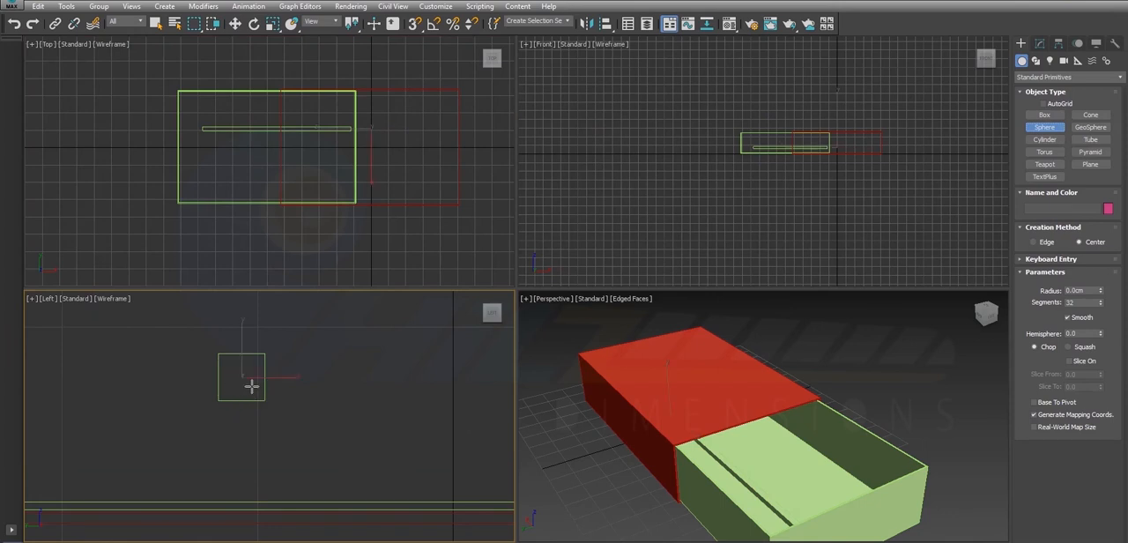
pyautogui.moveTo(250, 385); pyautogui.dragTo(277, 421)
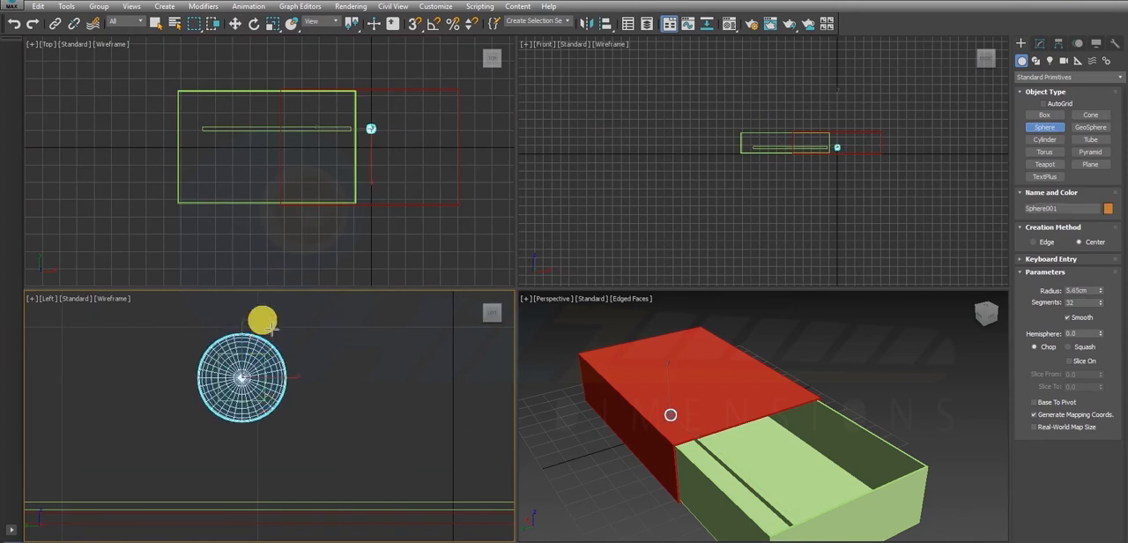
pyautogui.rightClick(263, 321)
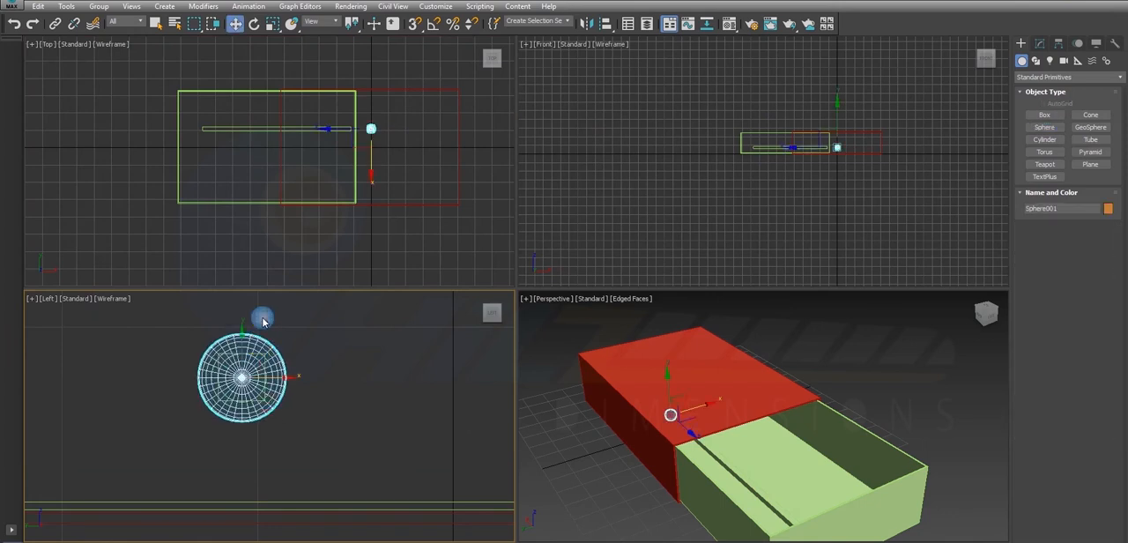
# - Move the sphere along X in the Top view onto the end of the thin box nearest the tray's outer wall
pyautogui.rightClick(234, 113)
pyautogui.hotkey('alt', 'w')
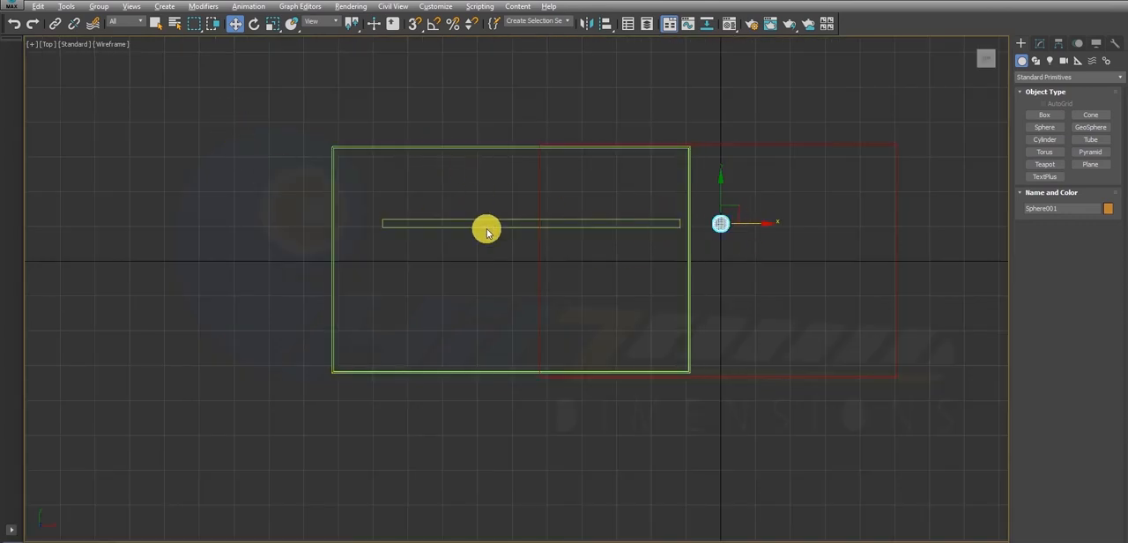
pyautogui.click(567, 224)
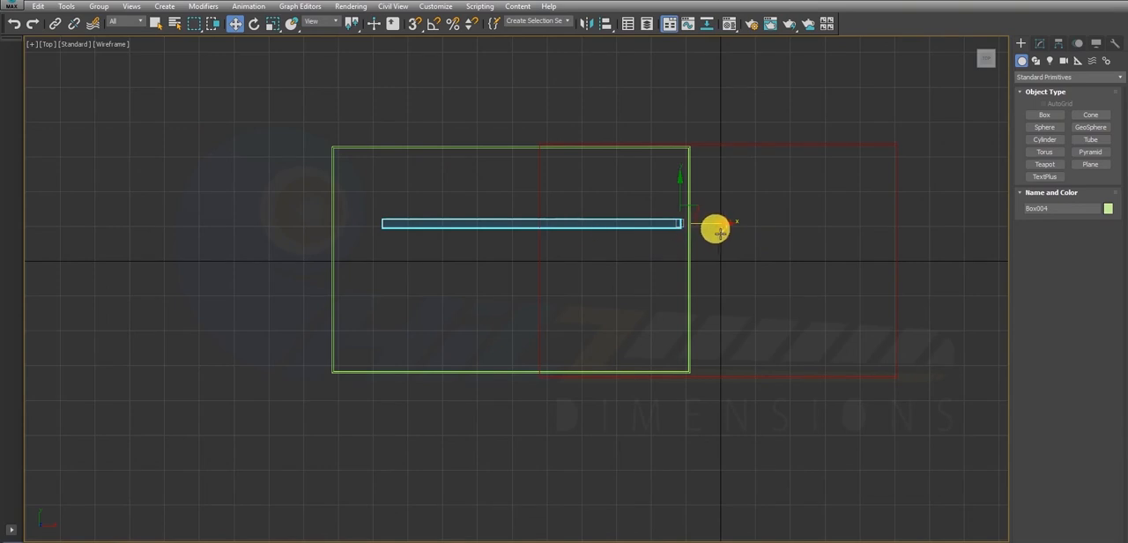
pyautogui.click(720, 226)
pyautogui.press('e')
pyautogui.press('r')
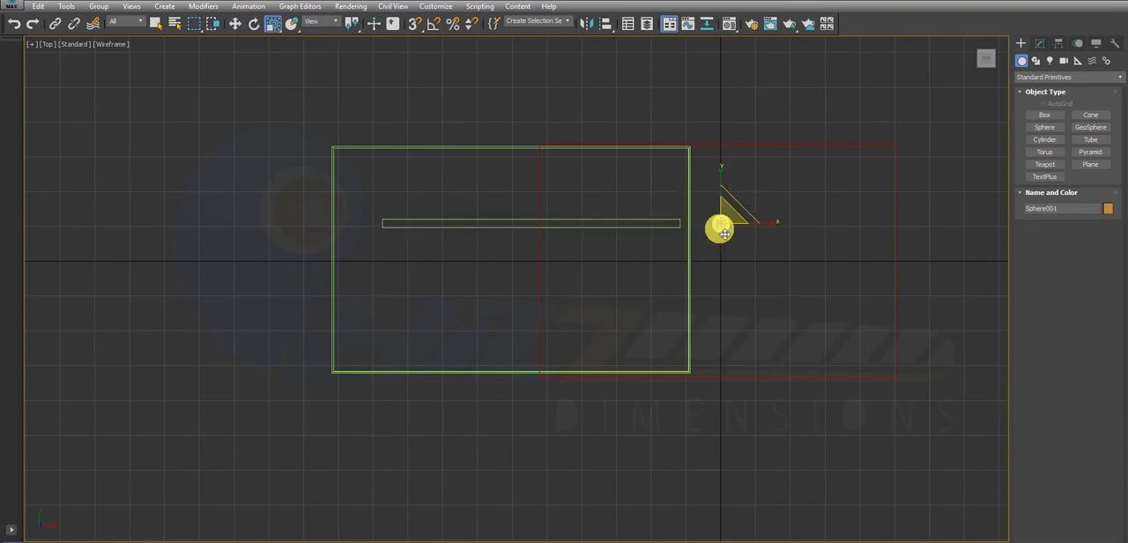
pyautogui.press('w')
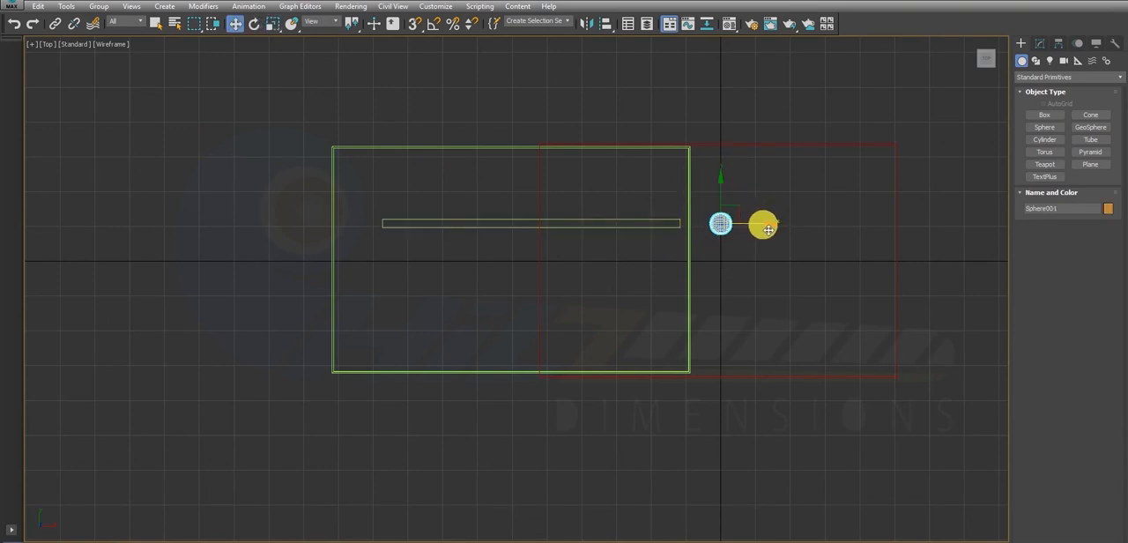
pyautogui.moveTo(763, 224); pyautogui.dragTo(423, 240)
# - Scale the sphere up slightly and stretch it along X into an elongated match head
pyautogui.press('e')
pyautogui.press('r')
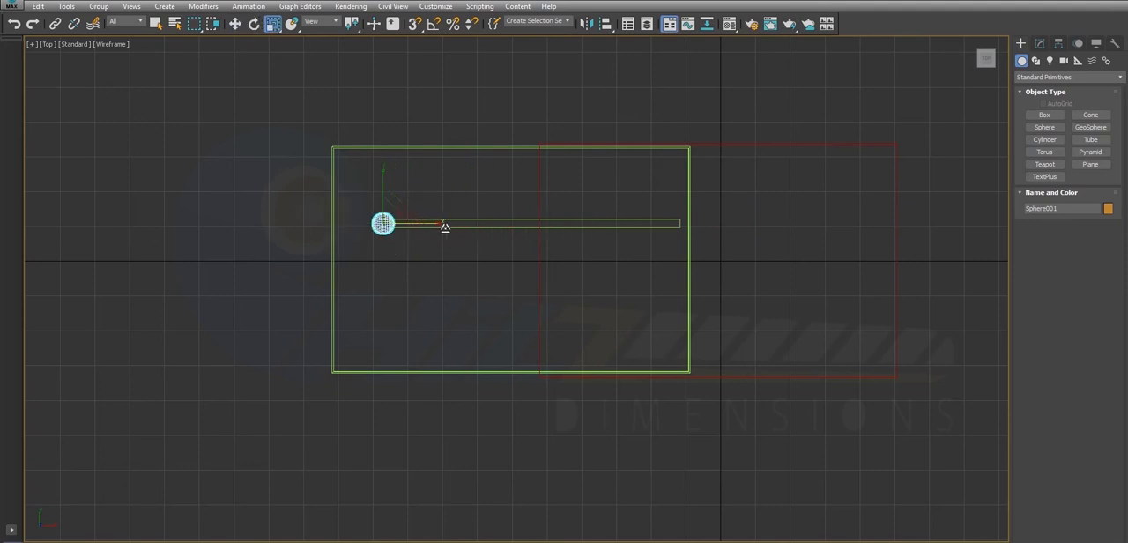
pyautogui.moveTo(452, 227); pyautogui.dragTo(452, 225)
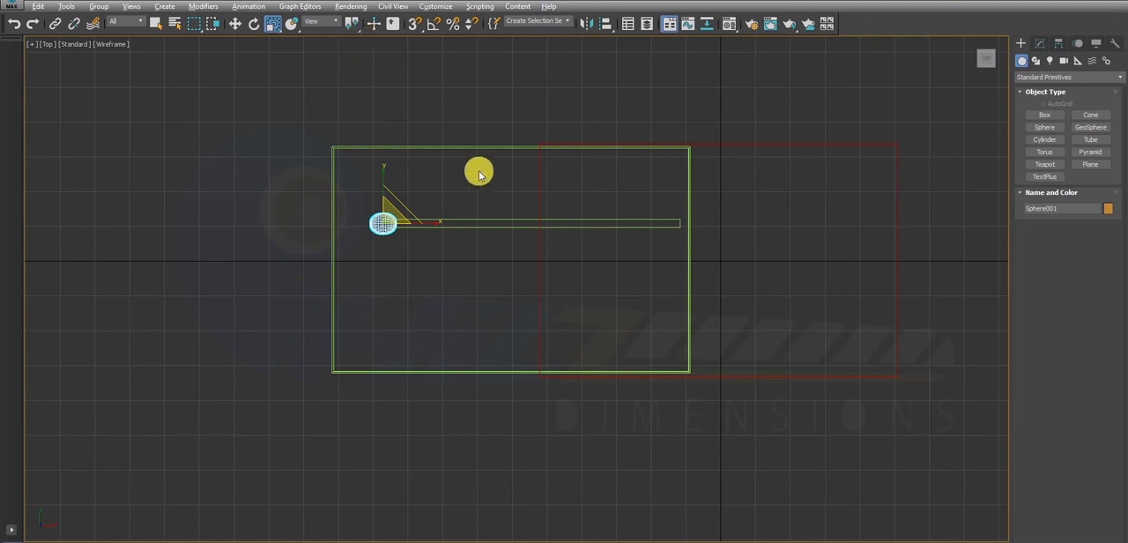
pyautogui.hotkey('alt', 'w')
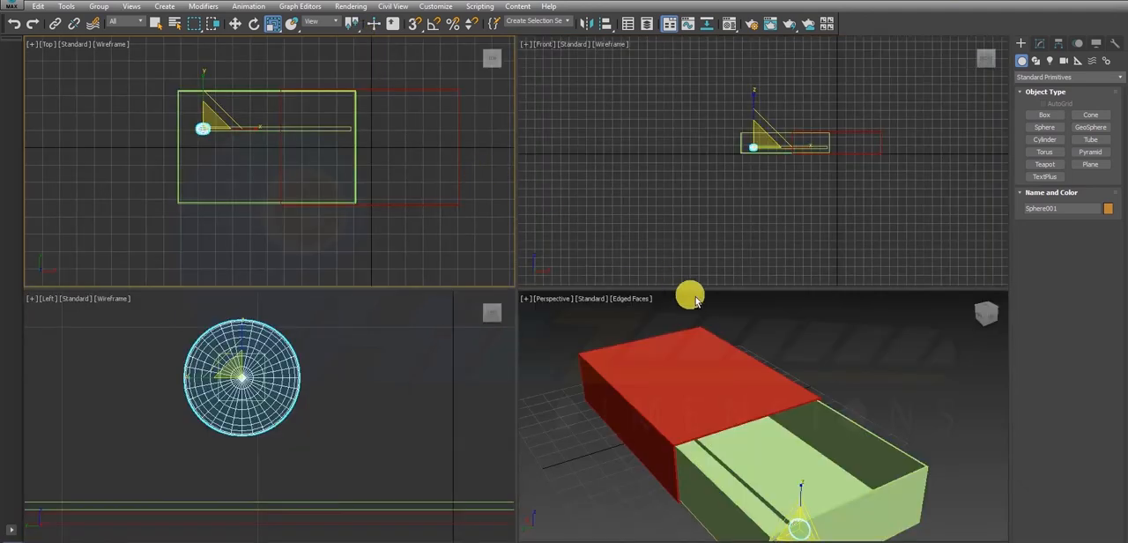
# - Frame the match head in all four views and examine how it sits on the stick's end in Perspective
pyautogui.rightClick(618, 194)
pyautogui.press('z')
pyautogui.rightClick(413, 225)
pyautogui.press('z')
pyautogui.rightClick(388, 372)
pyautogui.press('z')
pyautogui.rightClick(635, 400)
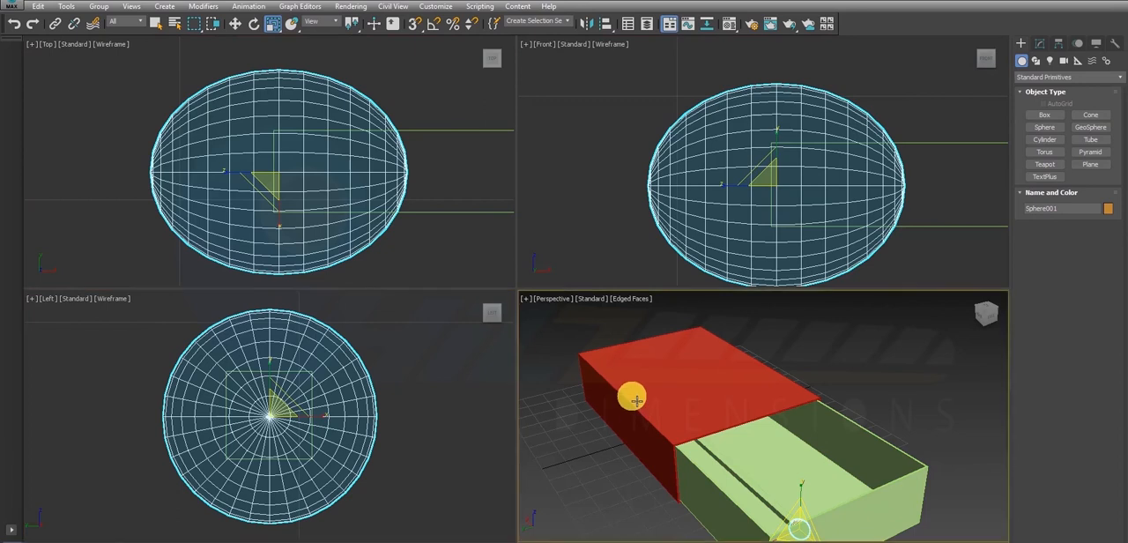
pyautogui.press('z')
pyautogui.scroll(-4, 642, 384)
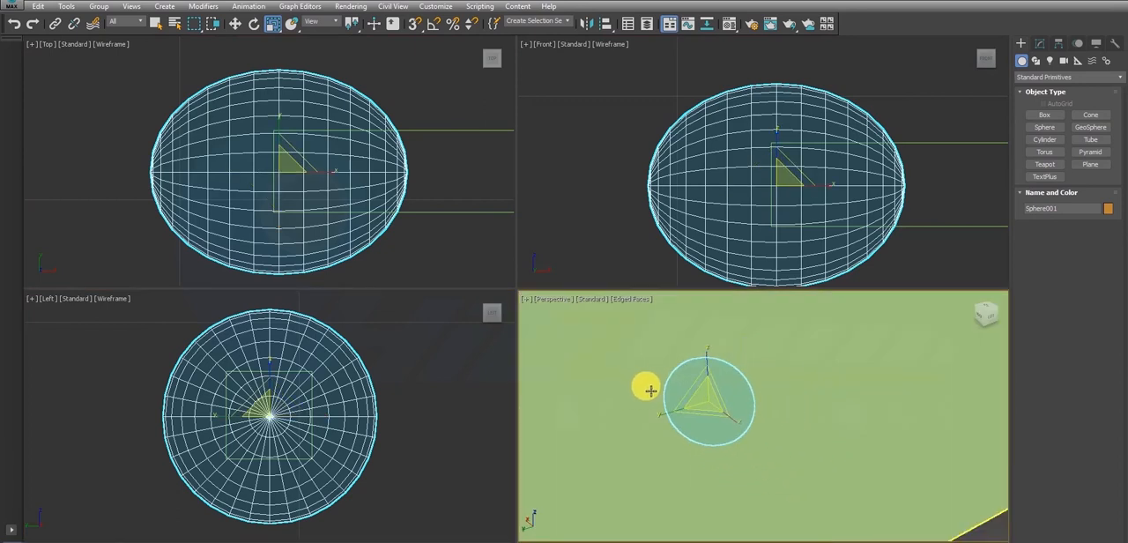
pyautogui.keyDown('alt'); pyautogui.moveTo(649, 387); pyautogui.dragTo(798, 398, button='middle'); pyautogui.keyUp('alt')
pyautogui.click(916, 396)
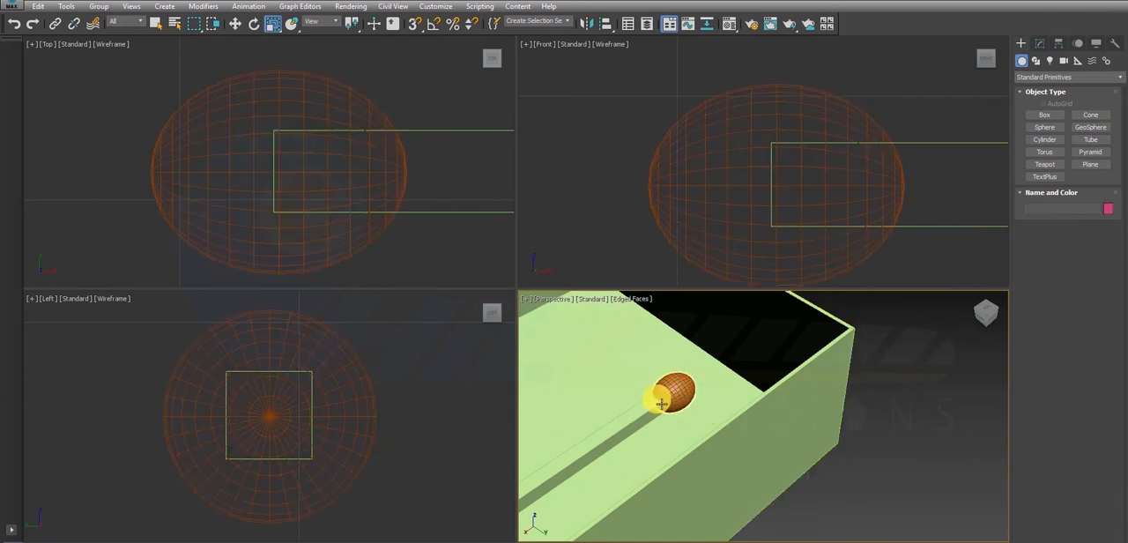
# - Maximize the Perspective view, turn off its edged faces display, and show the whole matchbox
pyautogui.hotkey('alt', 'w')
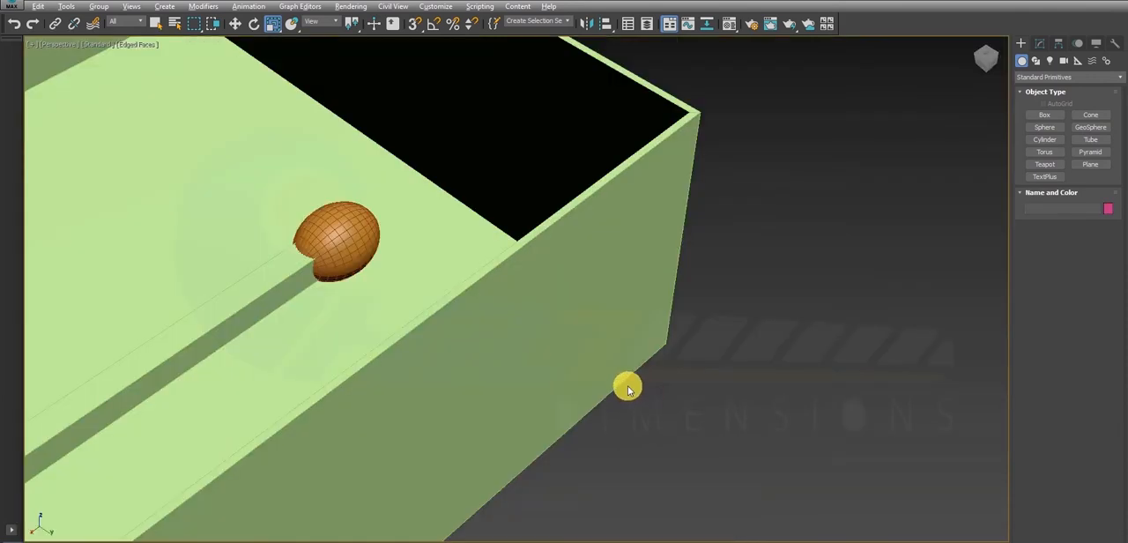
pyautogui.click(145, 44)
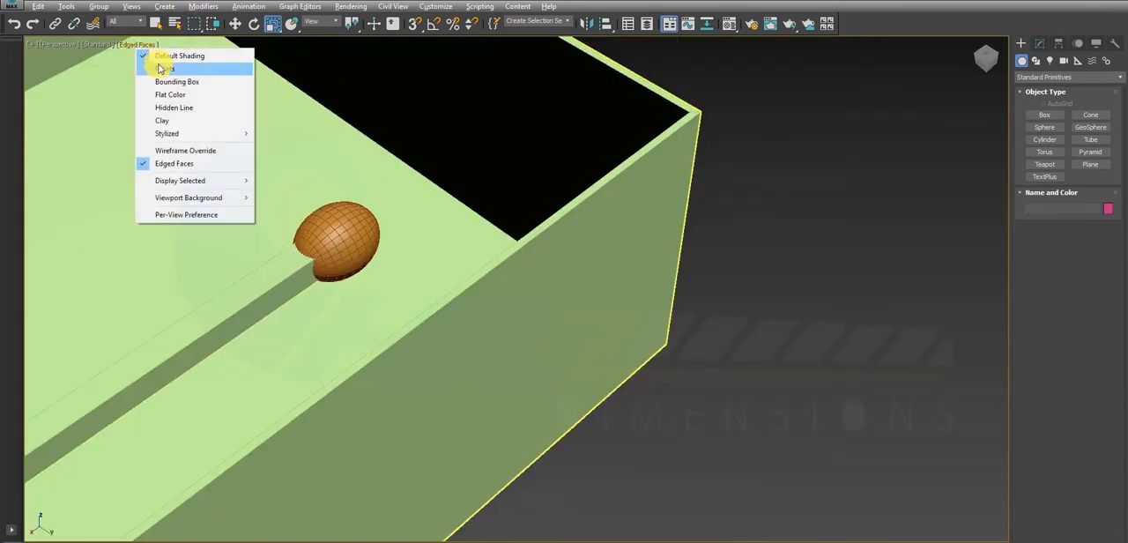
pyautogui.click(141, 166)
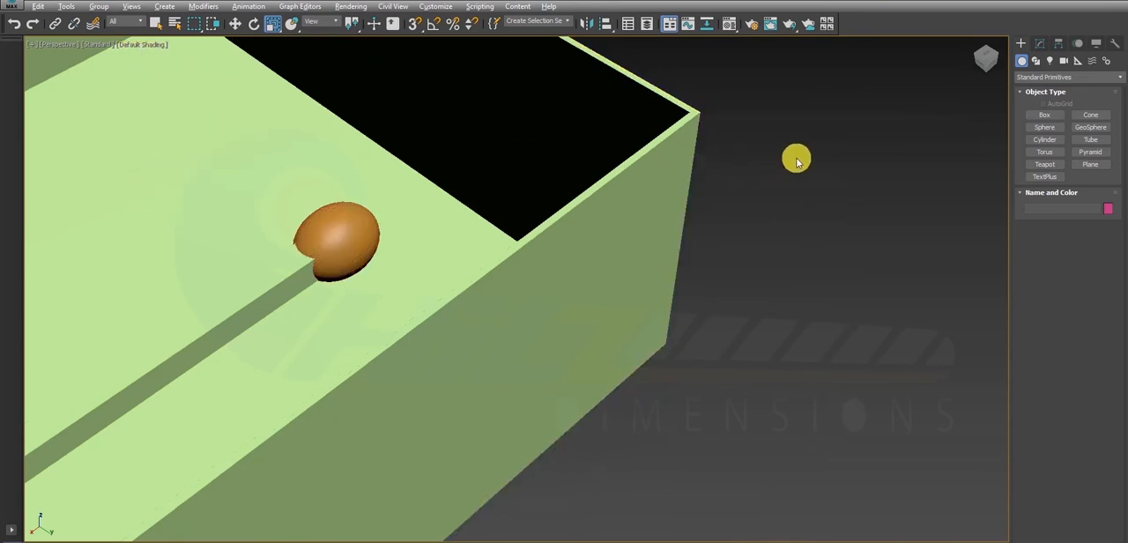
pyautogui.scroll(-4, 380, 269)
pyautogui.keyDown('alt'); pyautogui.moveTo(395, 267); pyautogui.dragTo(386, 265, button='middle'); pyautogui.keyUp('alt')
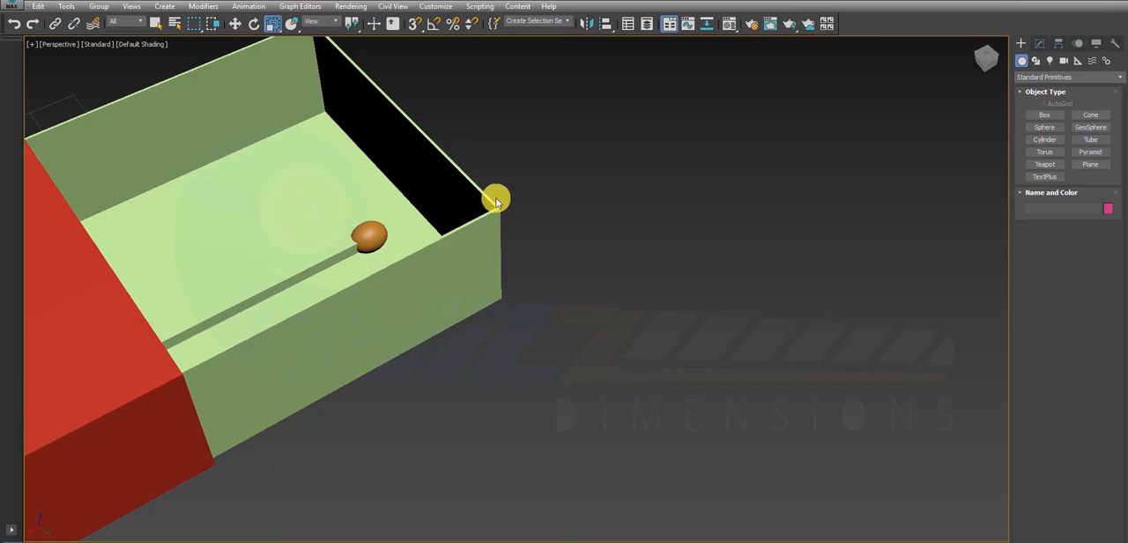
pyautogui.scroll(-2, 503, 272)
pyautogui.moveTo(467, 282); pyautogui.dragTo(666, 244, button='middle')
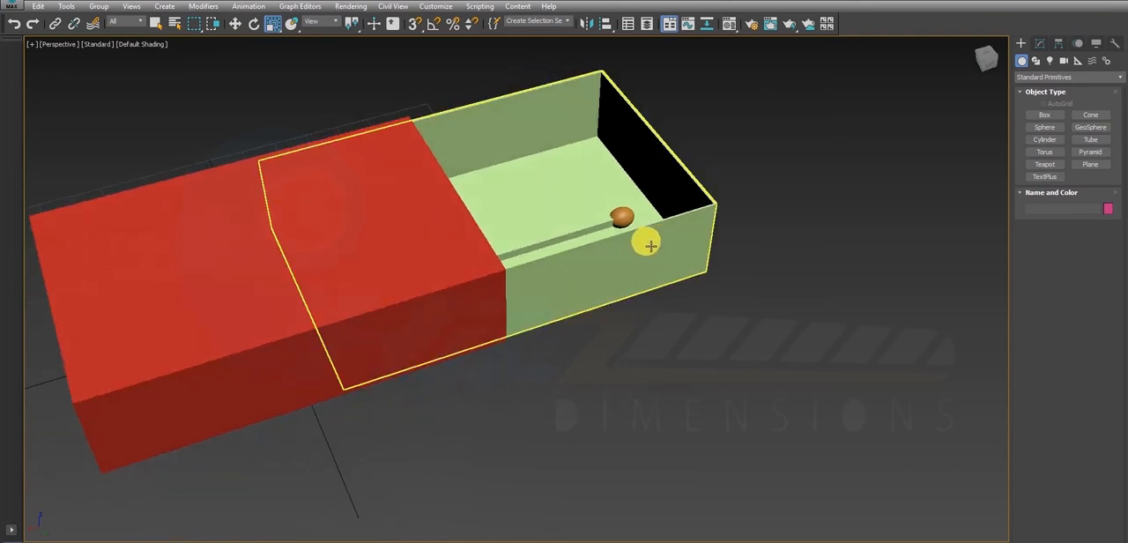
# - Open the Material Editor and assign the grey 01 - Default material to the tray
pyautogui.press('m')
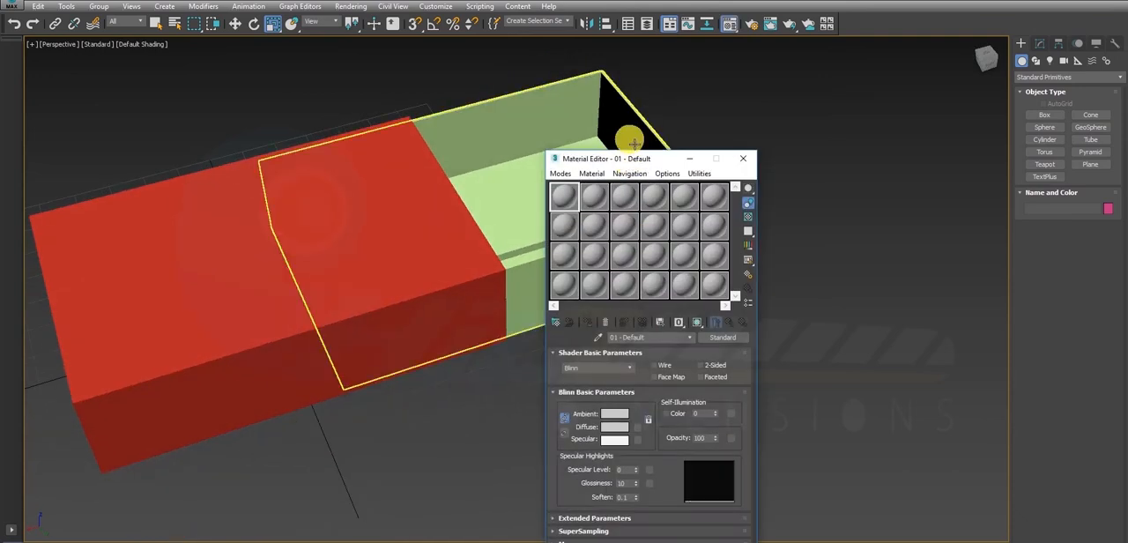
pyautogui.moveTo(631, 167); pyautogui.dragTo(840, 123)
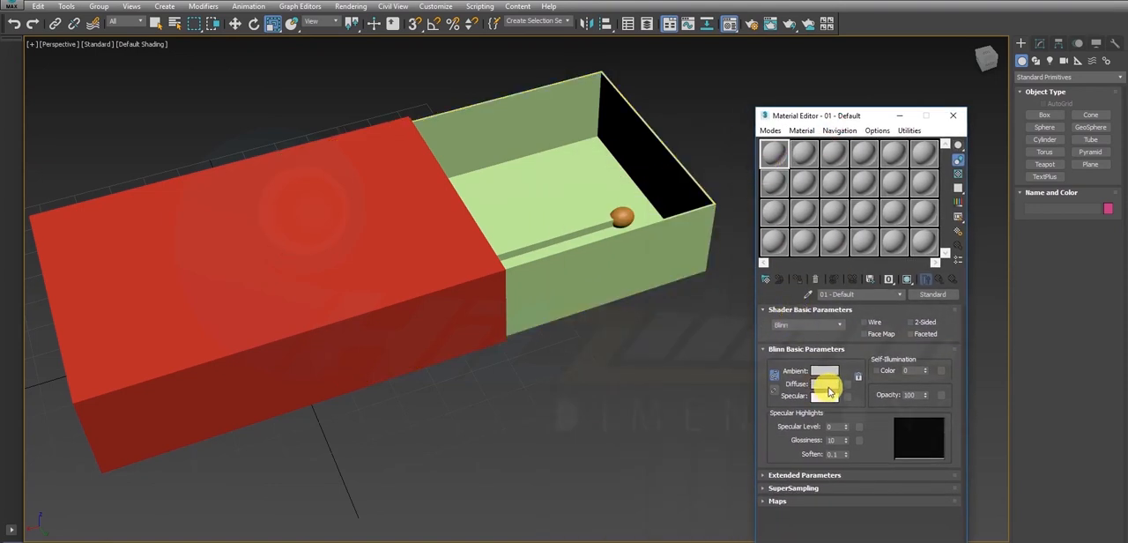
pyautogui.click(291, 194)
pyautogui.hotkey('alt', 'x')
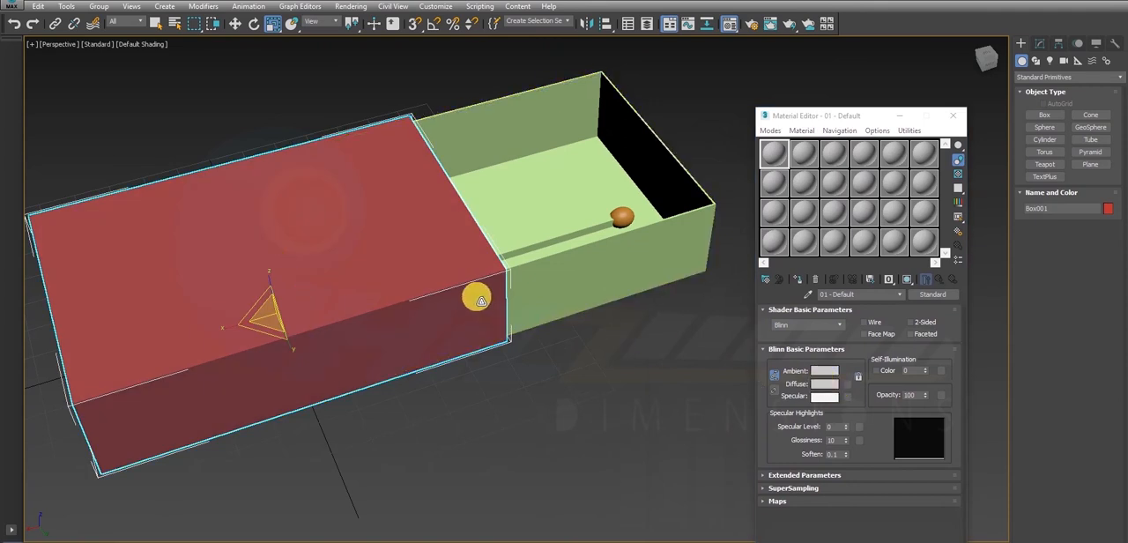
pyautogui.click(612, 276)
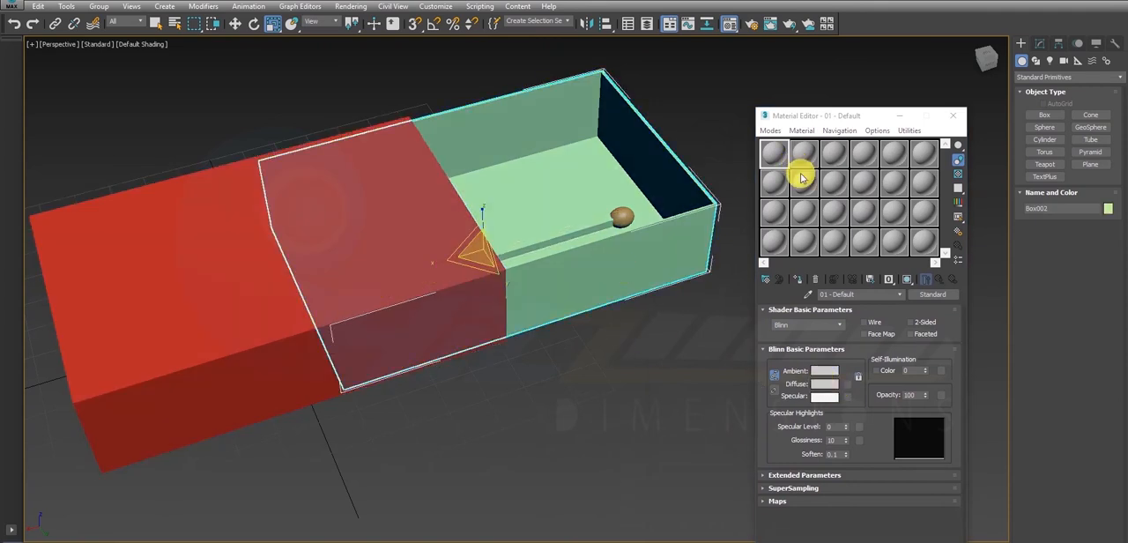
pyautogui.click(795, 280)
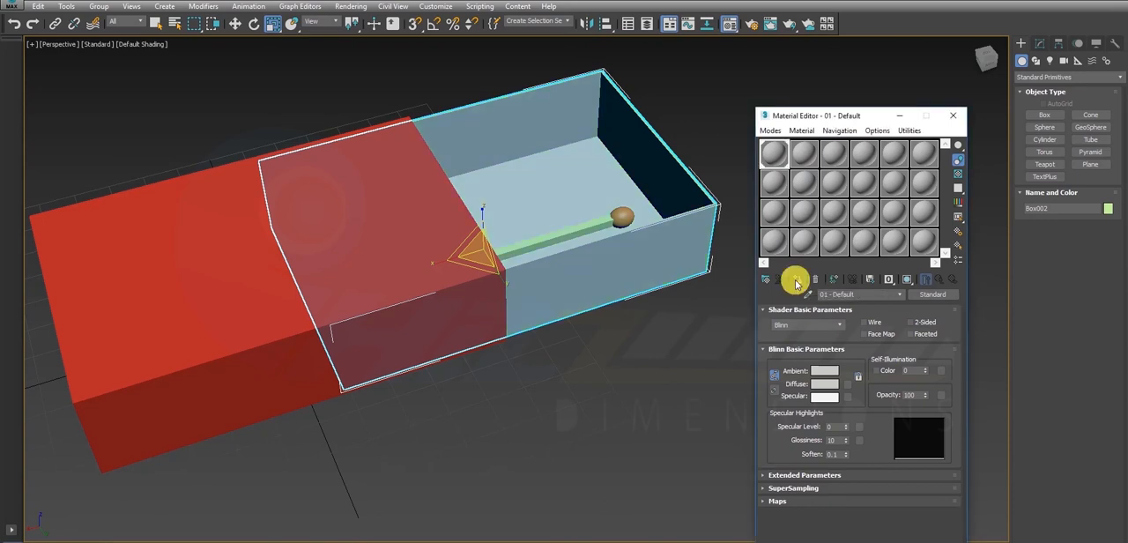
# - Give the 02 - Default material a pale yellow diffuse colour and assign it to the stick
pyautogui.click(595, 232)
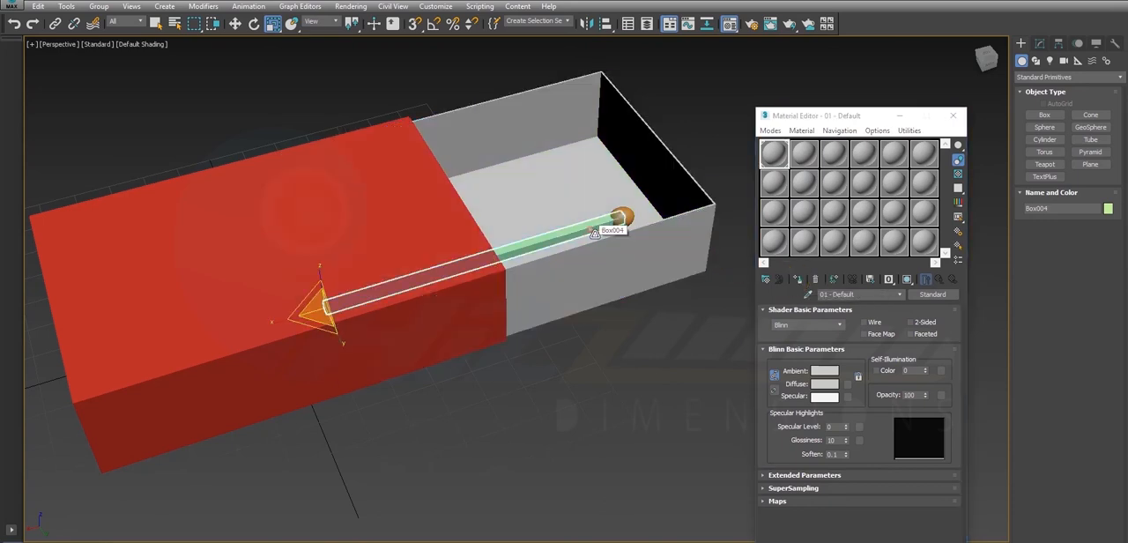
pyautogui.click(803, 154)
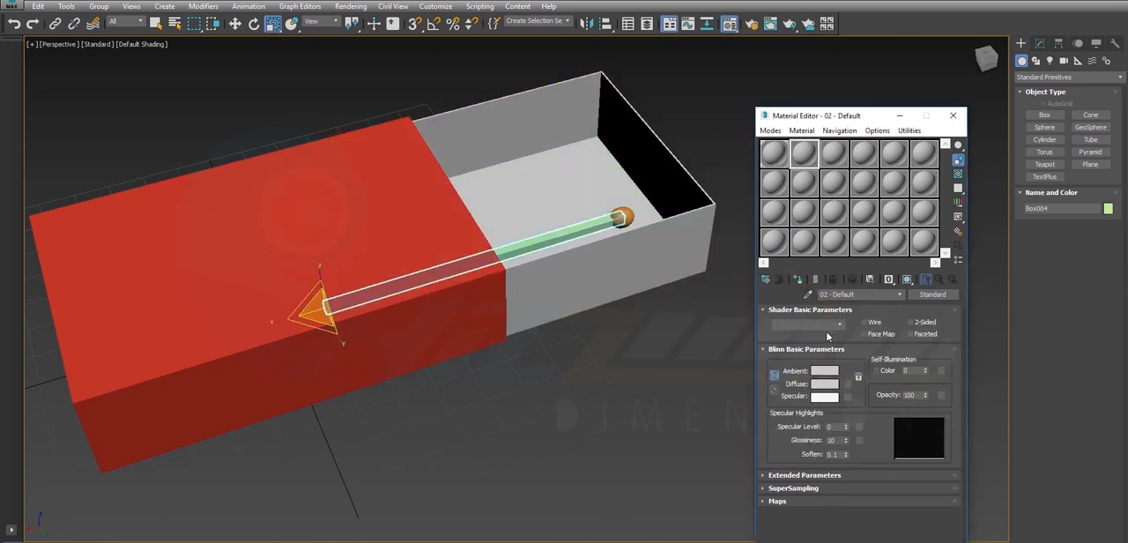
pyautogui.click(825, 383)
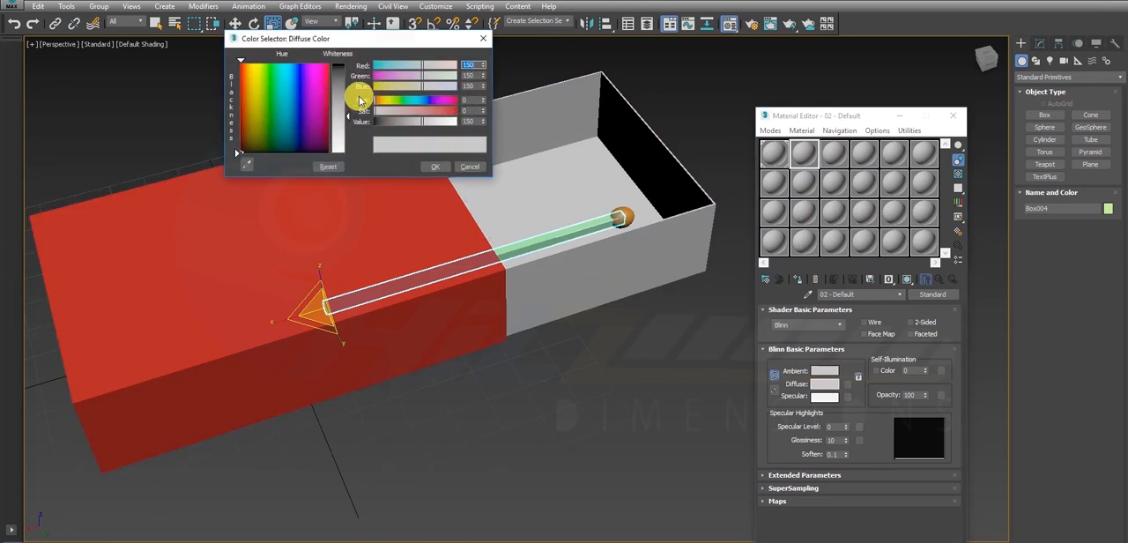
pyautogui.click(254, 65)
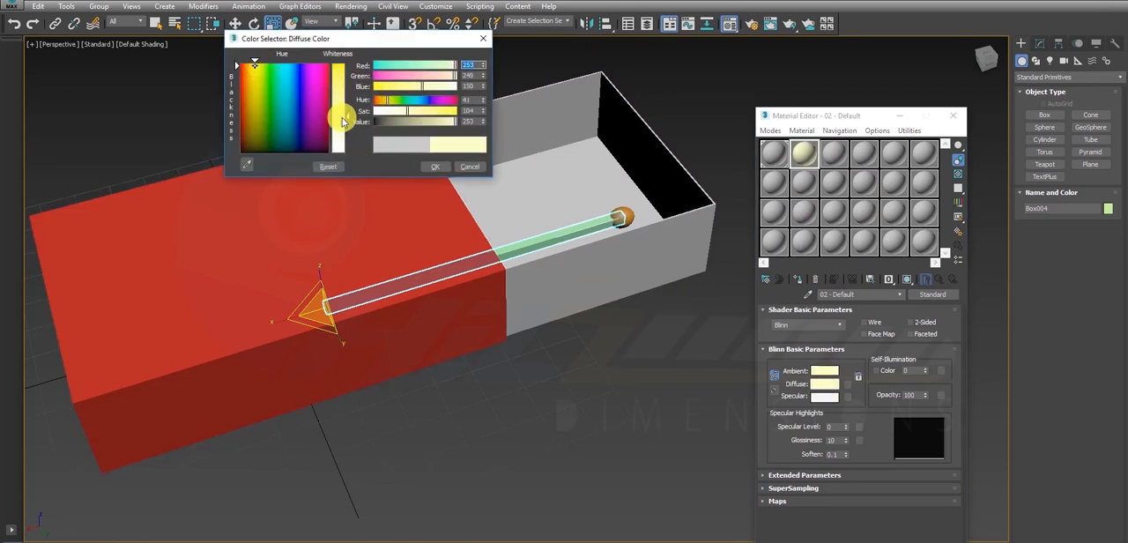
pyautogui.click(437, 167)
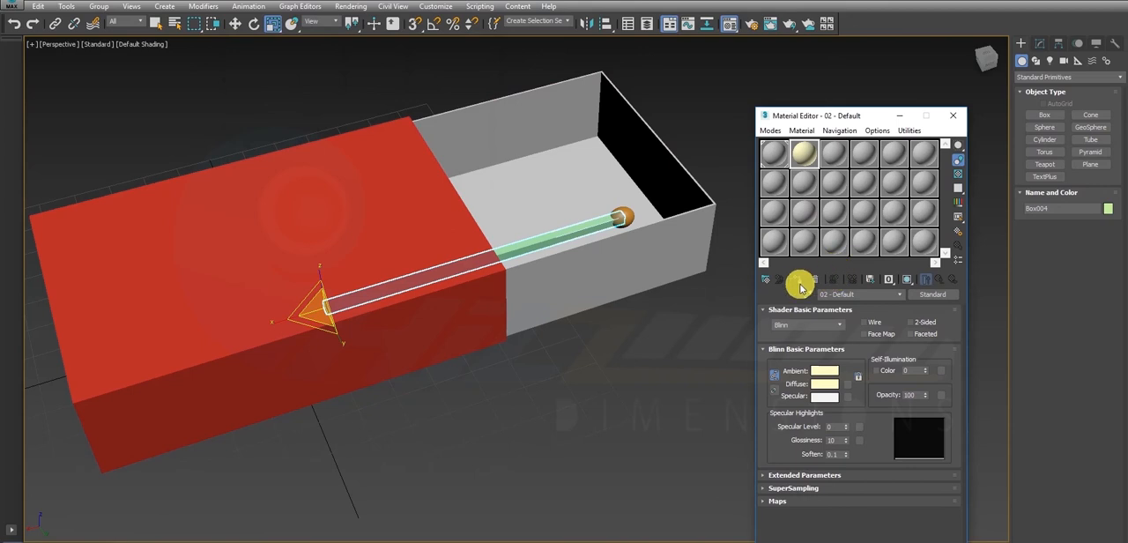
pyautogui.click(796, 279)
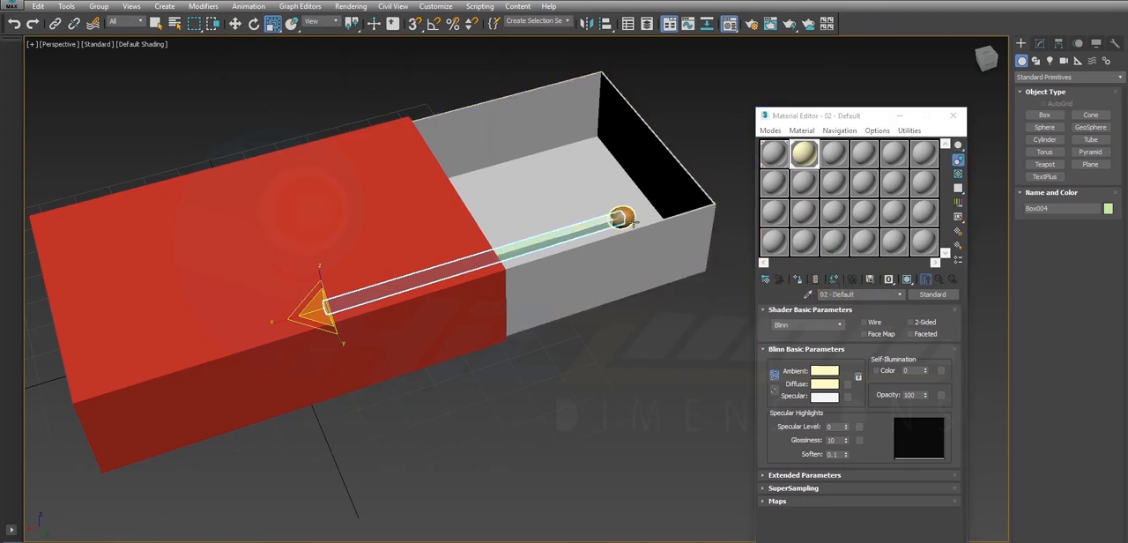
# - Give the 03 - Default material a dark red diffuse colour and assign it to the match head
pyautogui.click(622, 217)
pyautogui.click(834, 155)
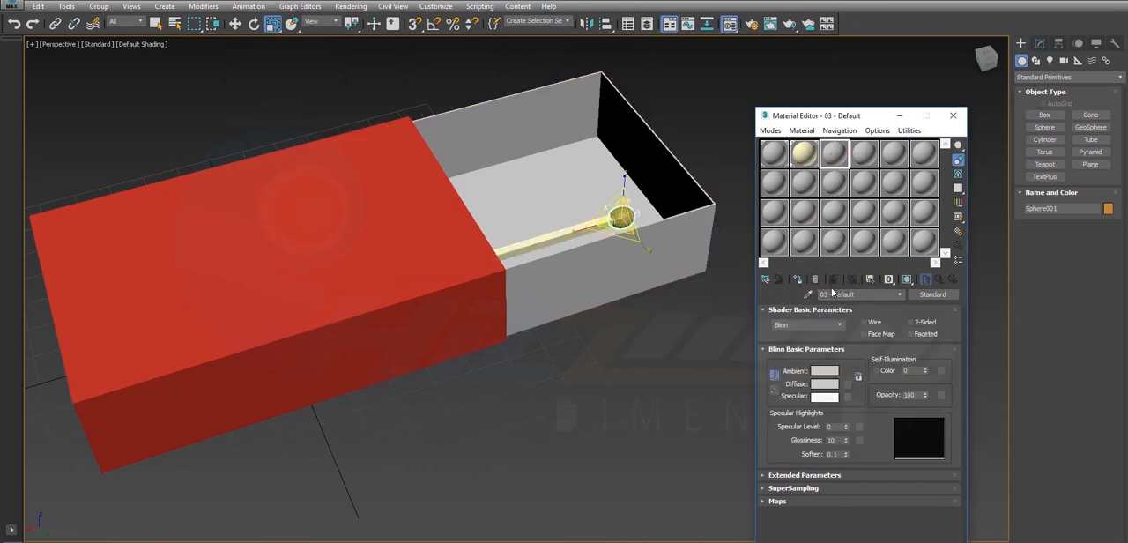
pyautogui.click(819, 387)
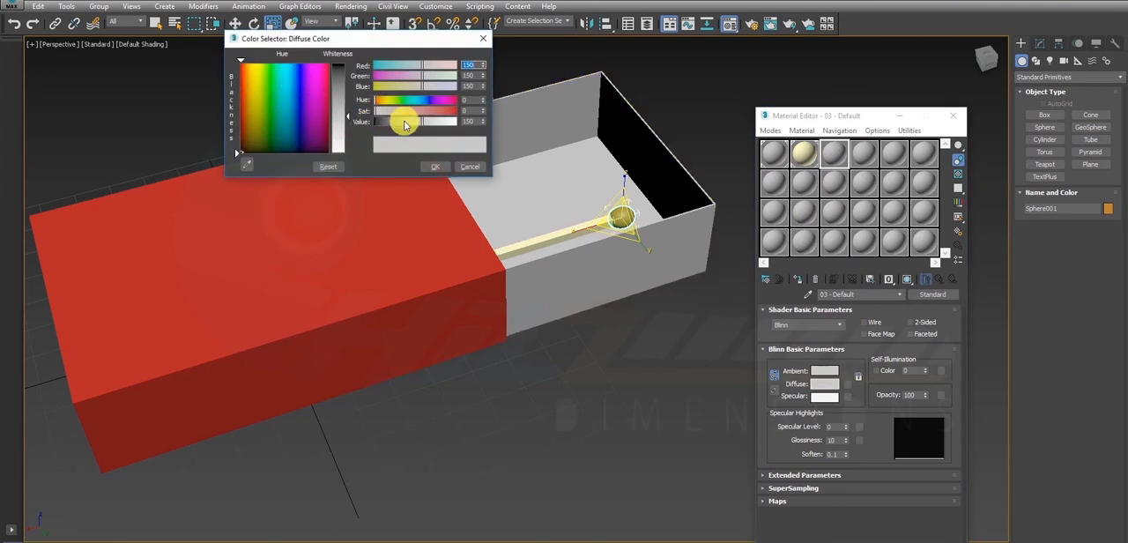
pyautogui.moveTo(403, 113); pyautogui.dragTo(455, 112)
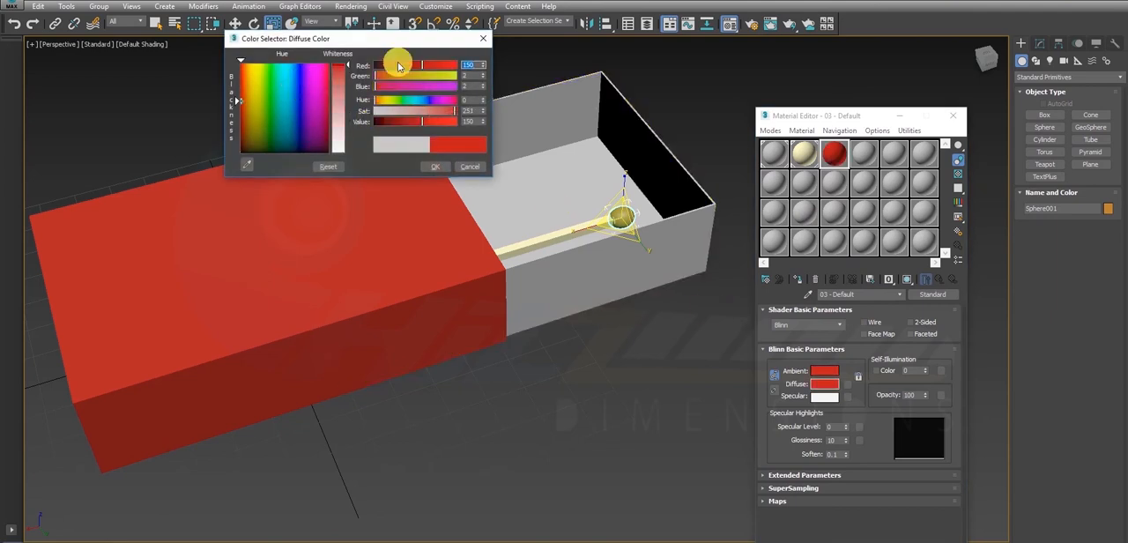
pyautogui.moveTo(398, 67); pyautogui.dragTo(391, 68)
pyautogui.click(433, 167)
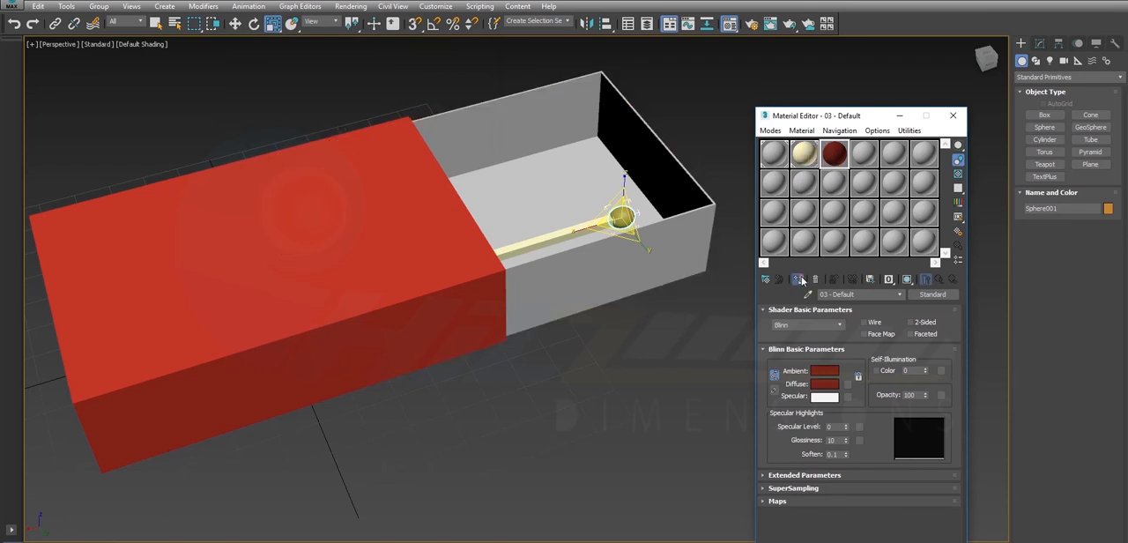
pyautogui.click(709, 148)
pyautogui.moveTo(609, 212)
pyautogui.keyDown('alt'); pyautogui.mouseDown(button='middle')
pyautogui.moveTo(615, 312)
pyautogui.moveTo(581, 224)
pyautogui.moveTo(609, 221)
pyautogui.mouseUp(button='middle'); pyautogui.keyUp('alt')
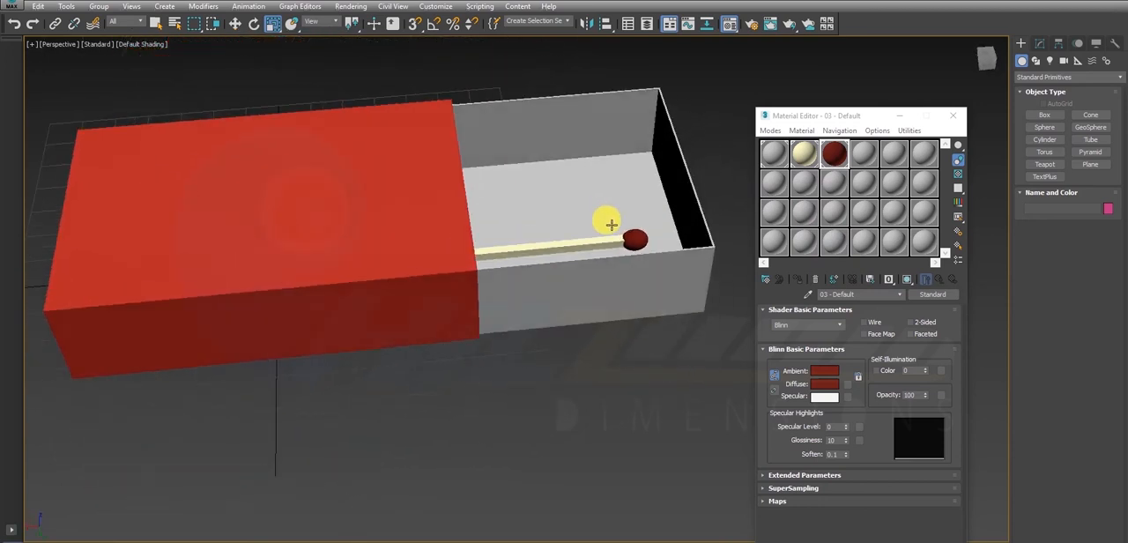
# - Try moving the match head alone along Y out of the tray, and undo the move
pyautogui.click(636, 239)
pyautogui.press('w')
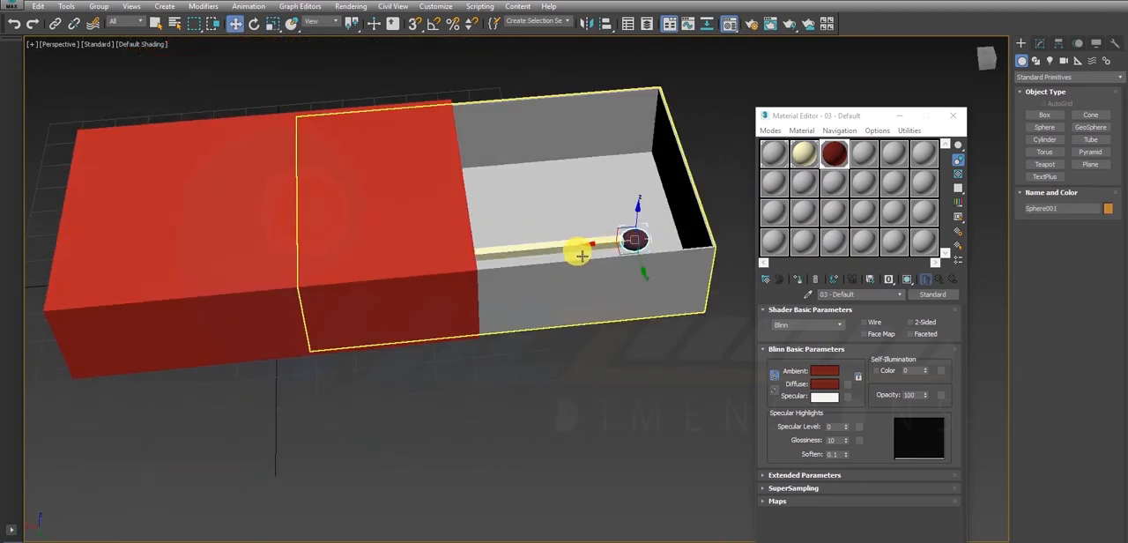
pyautogui.moveTo(646, 274); pyautogui.dragTo(682, 348)
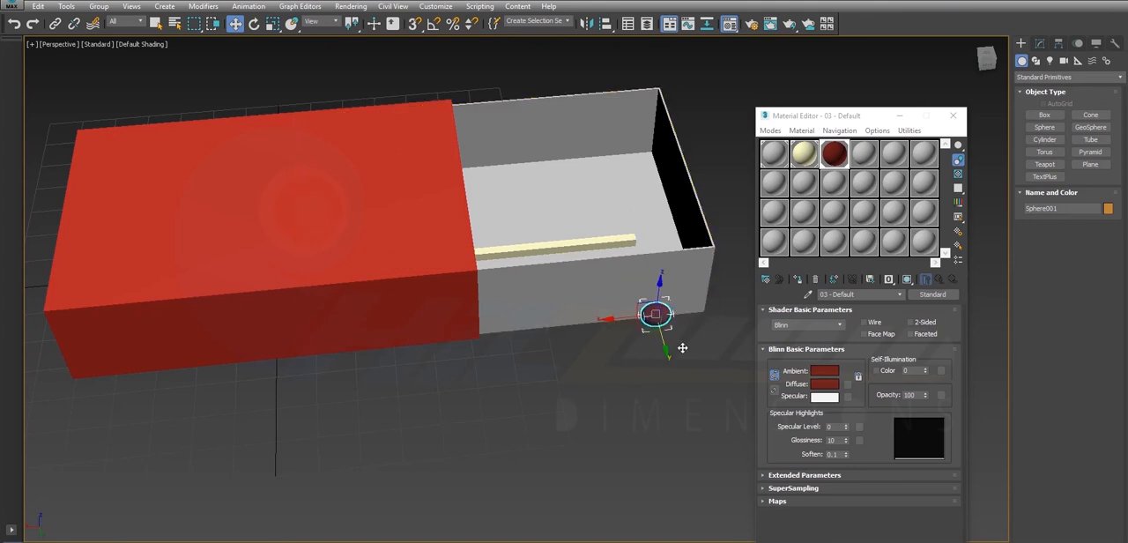
pyautogui.hotkey('ctrl', 'z')
# - Select the stick together with the match head and group them under the default group name
pyautogui.keyDown('alt'); pyautogui.moveTo(578, 262); pyautogui.dragTo(599, 272, button='middle'); pyautogui.keyUp('alt')
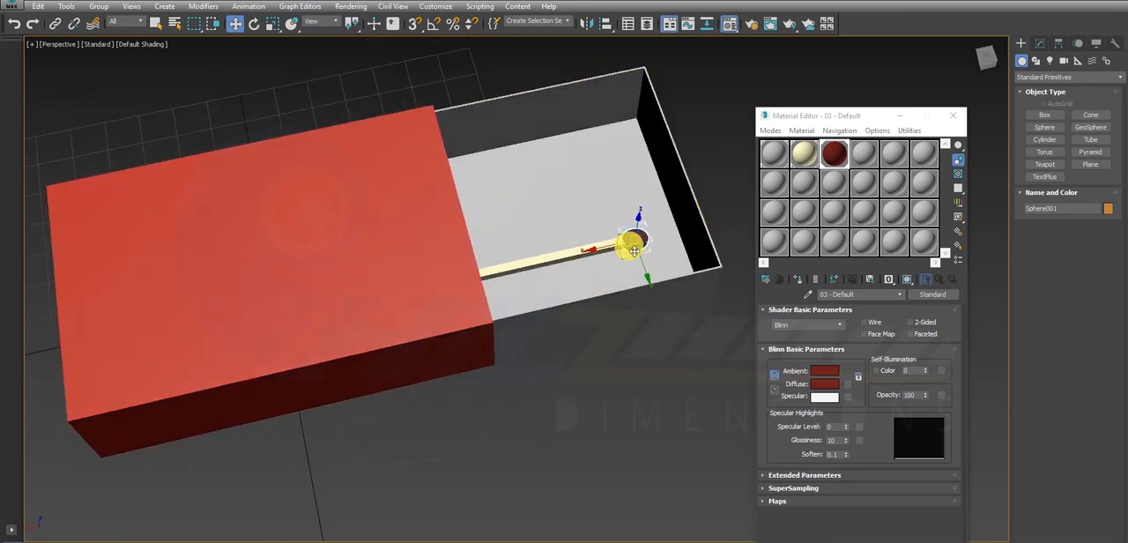
pyautogui.keyDown('ctrl'); pyautogui.click(555, 264); pyautogui.keyUp('ctrl')
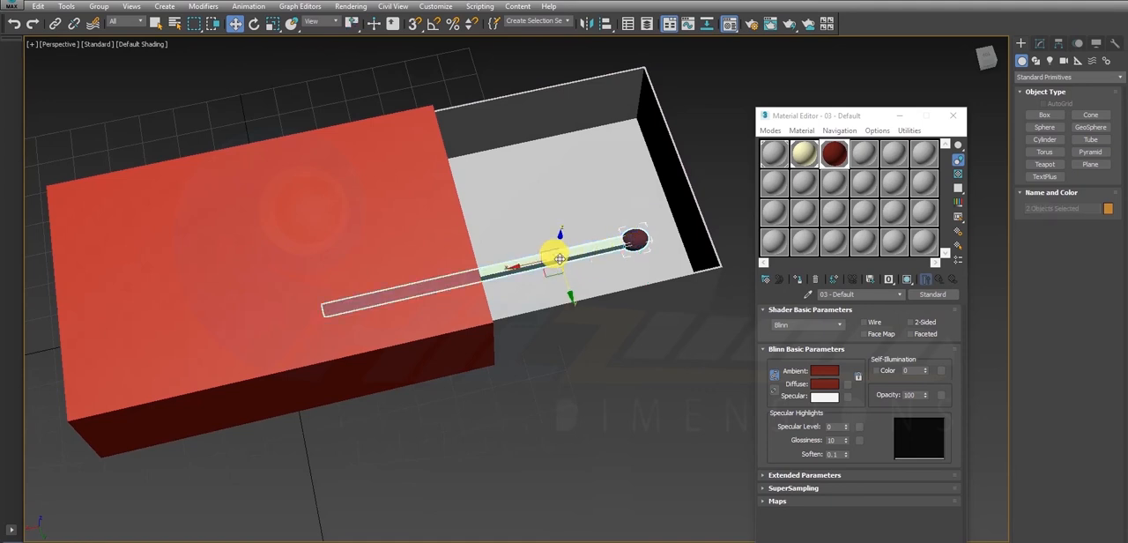
pyautogui.click(97, 8)
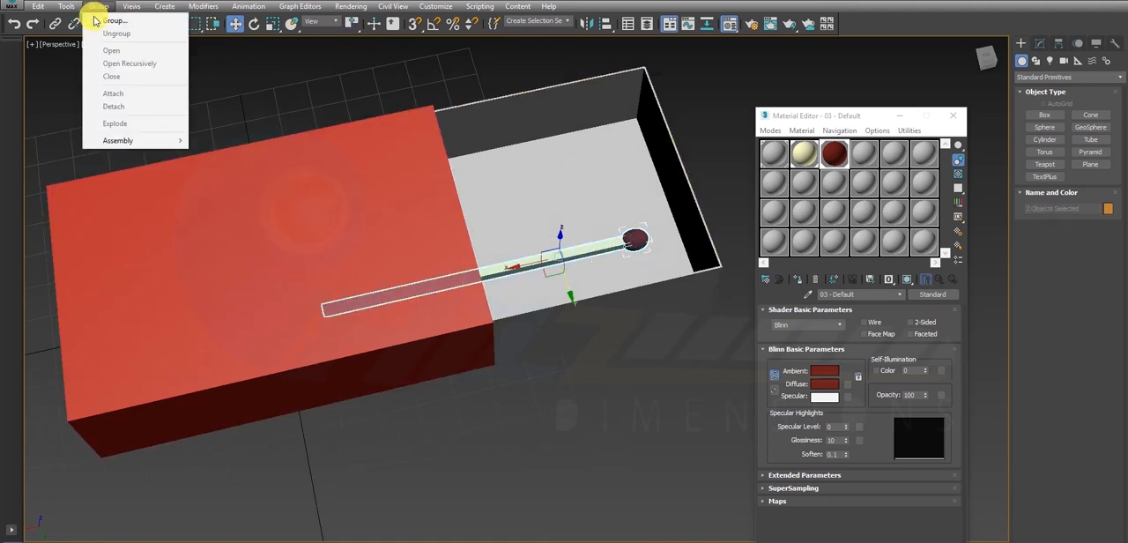
pyautogui.click(114, 19)
pyautogui.click(569, 316)
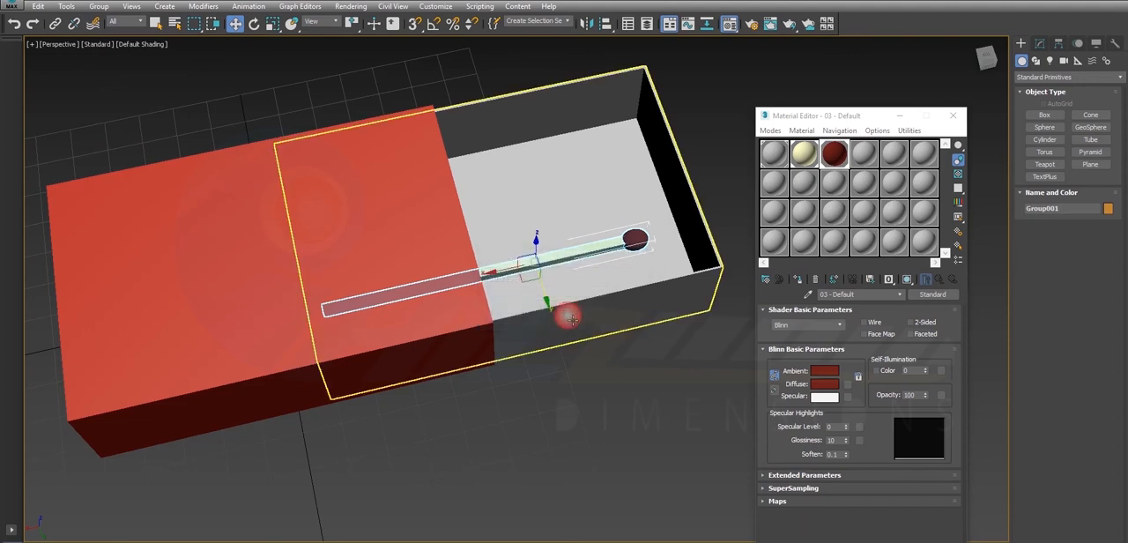
# - Reselect the grouped matchstick, try moving it along Y out of the tray, and undo the move
pyautogui.click(709, 144)
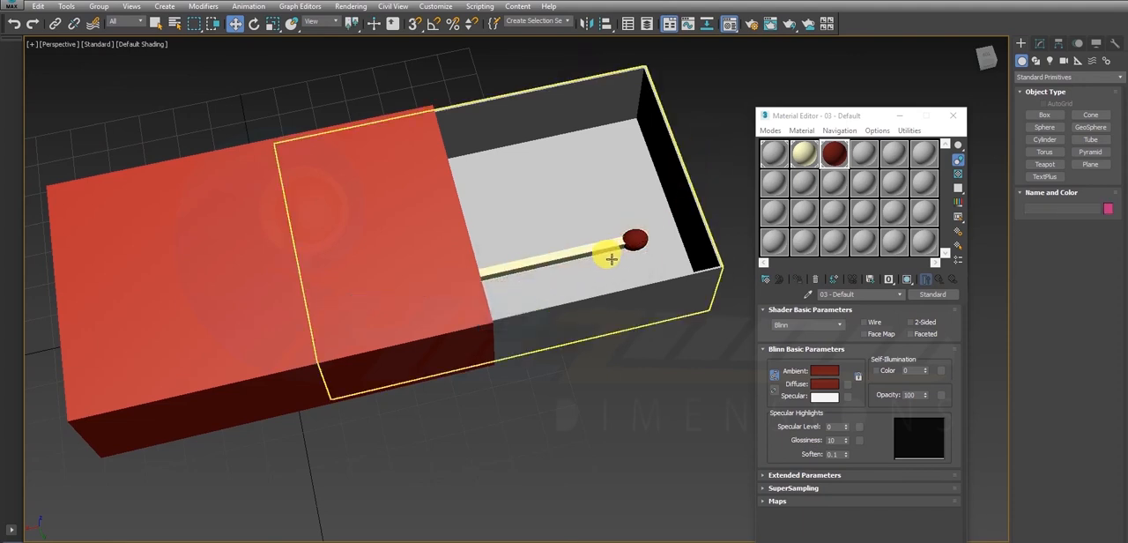
pyautogui.click(608, 252)
pyautogui.moveTo(541, 307); pyautogui.dragTo(577, 372)
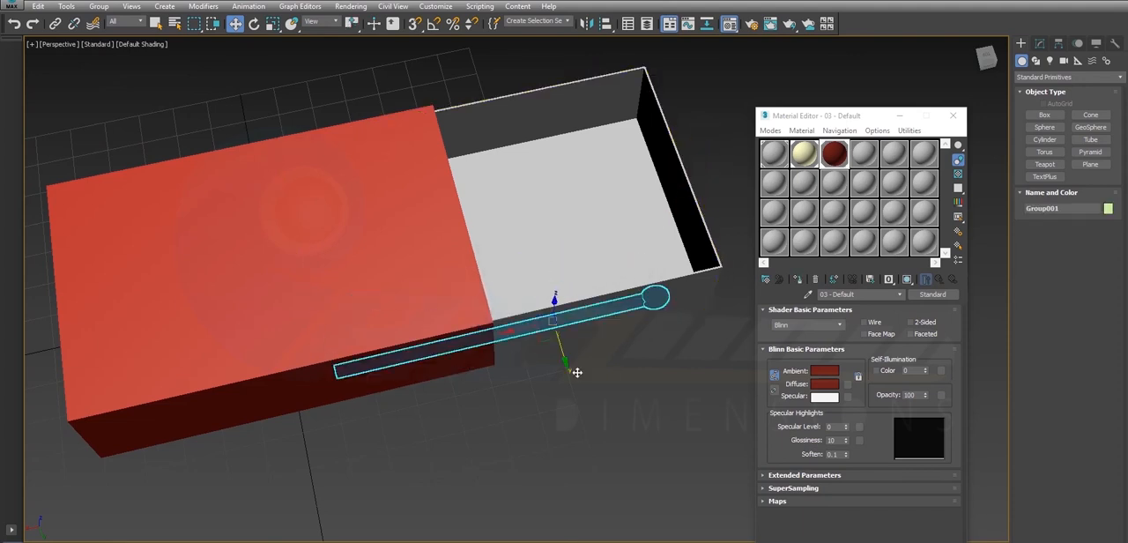
pyautogui.hotkey('ctrl', 'z')
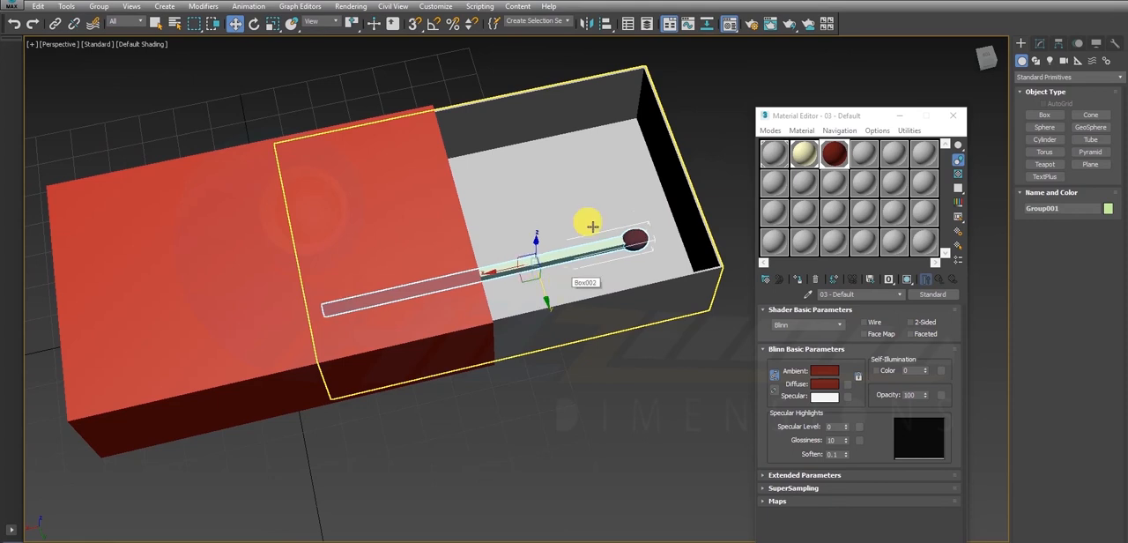
# - Close the Material Editor and maximize the Top view with the whole tray and grouped matchstick in frame
pyautogui.hotkey('alt', 'w')
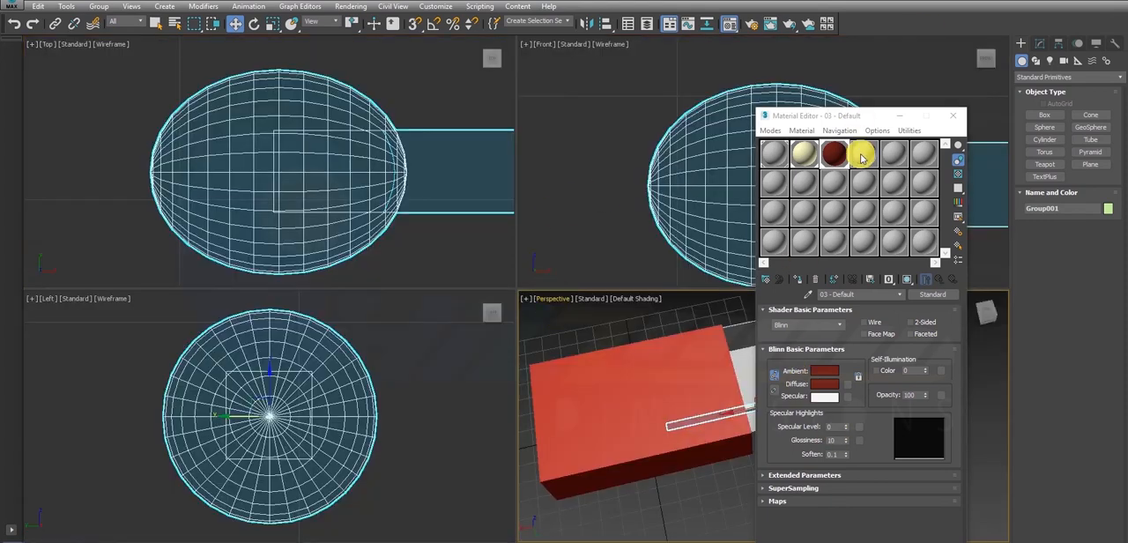
pyautogui.click(953, 116)
pyautogui.hotkey('alt', 'w')
pyautogui.scroll(-10, 337, 180)
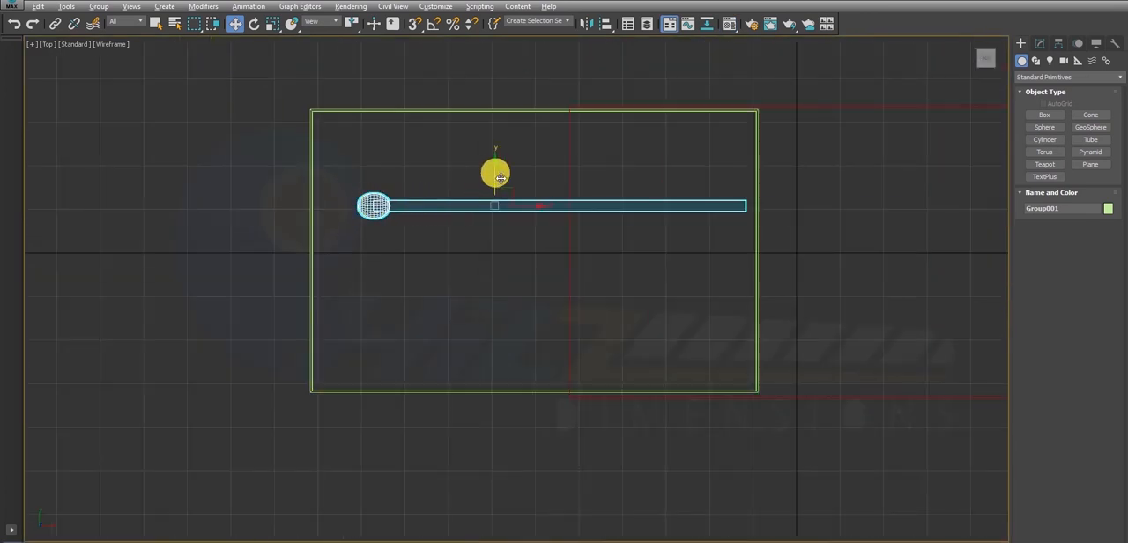
# - Move the grouped matchstick along Y to the tray's upper edge, and clone it downwards at even spacing as 10 copies
pyautogui.moveTo(500, 178)
pyautogui.mouseDown()
pyautogui.moveTo(524, 102)
pyautogui.moveTo(498, 107)
pyautogui.moveTo(499, 132)
pyautogui.mouseUp()
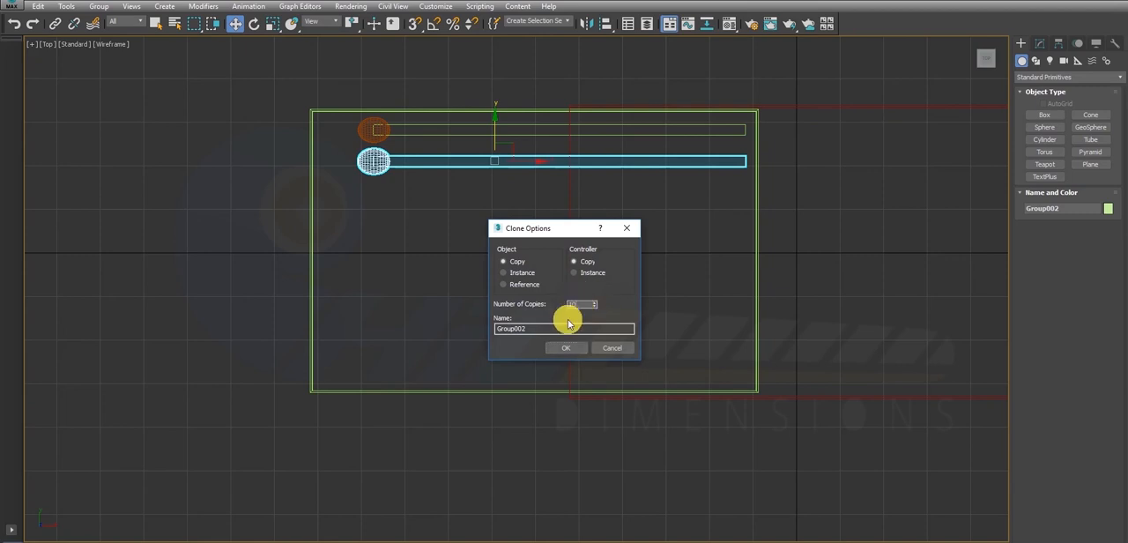
pyautogui.click(567, 349)
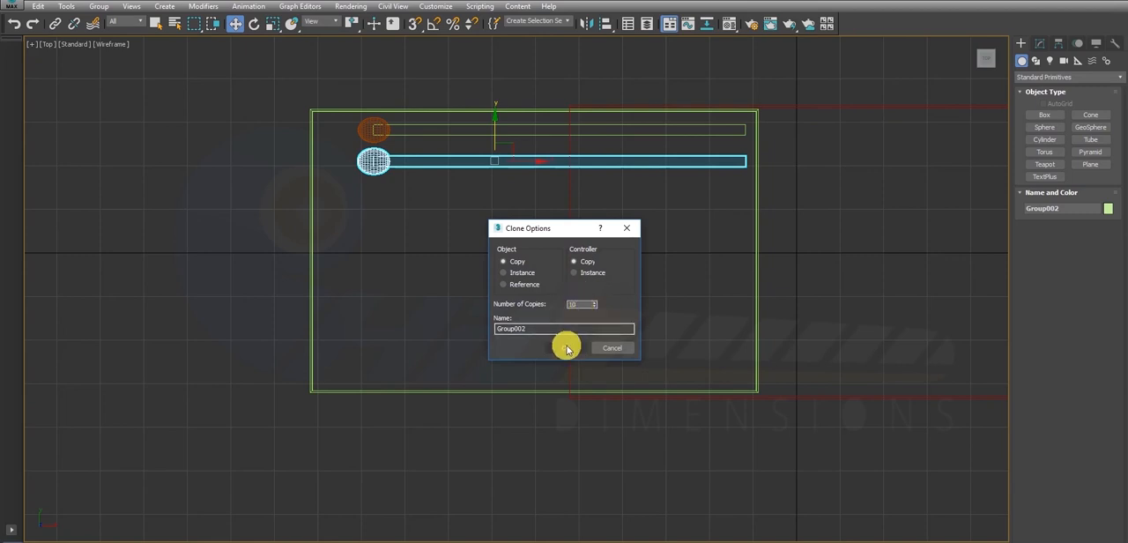
pyautogui.click(566, 348)
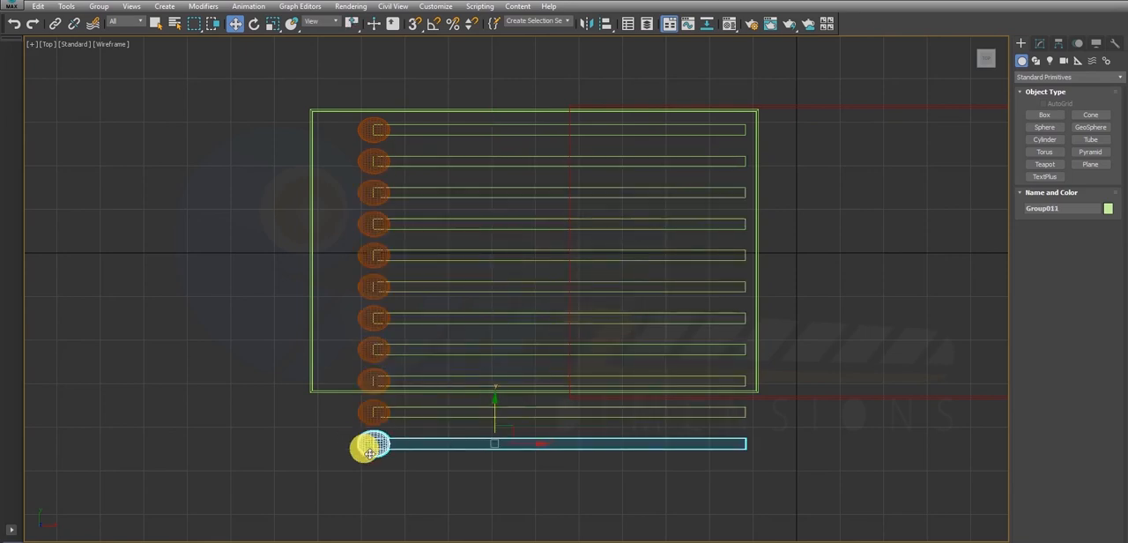
# - Delete the two matchsticks lying outside the tray and nudge the two lowest remaining ones slightly up along Y
pyautogui.moveTo(452, 405); pyautogui.dragTo(452, 411)
pyautogui.press('Delete')
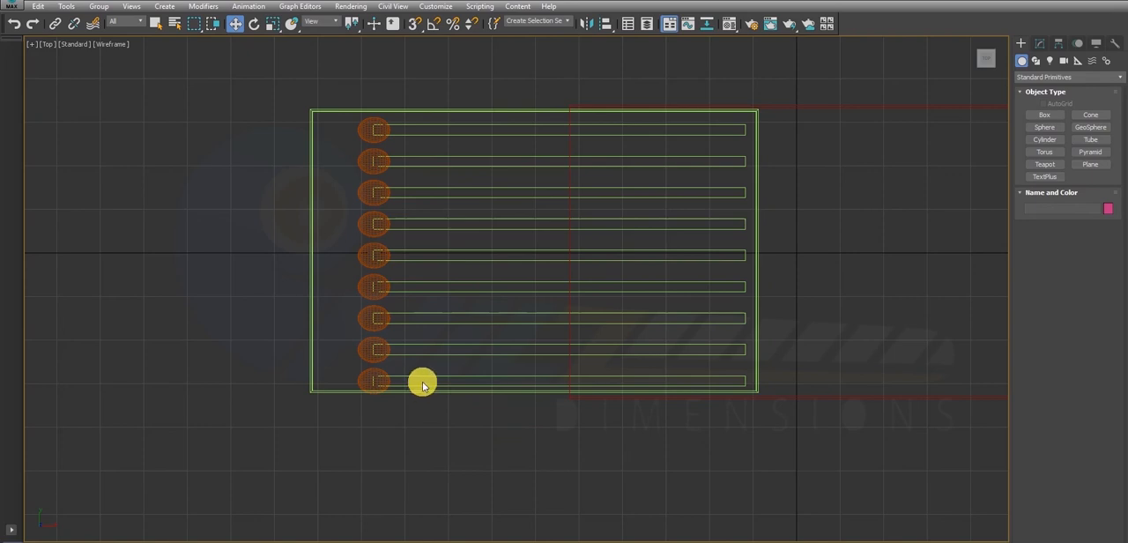
pyautogui.click(421, 381)
pyautogui.moveTo(494, 348); pyautogui.dragTo(502, 344)
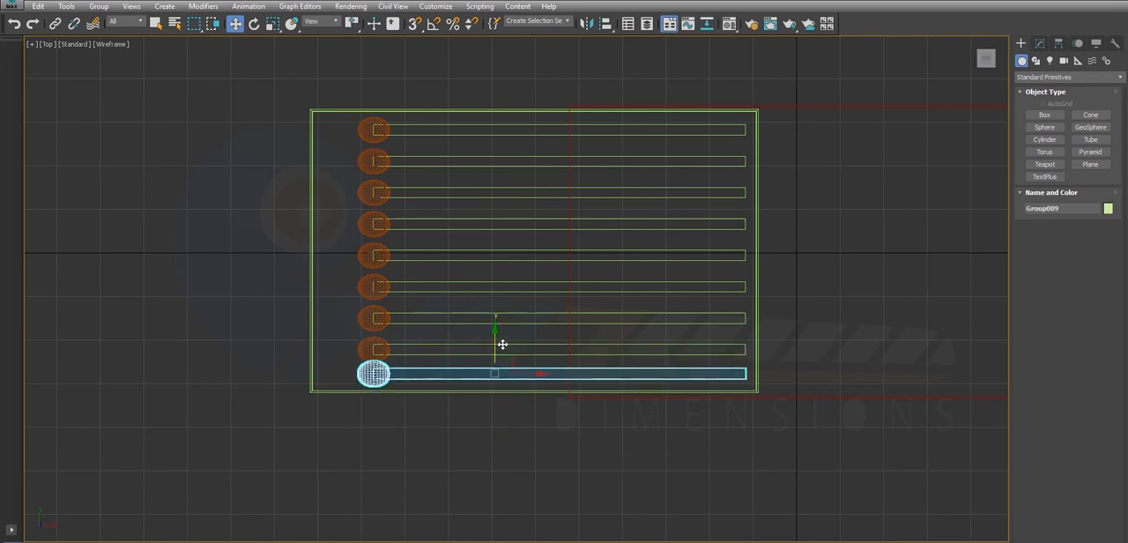
pyautogui.click(437, 350)
pyautogui.moveTo(500, 315); pyautogui.dragTo(502, 313)
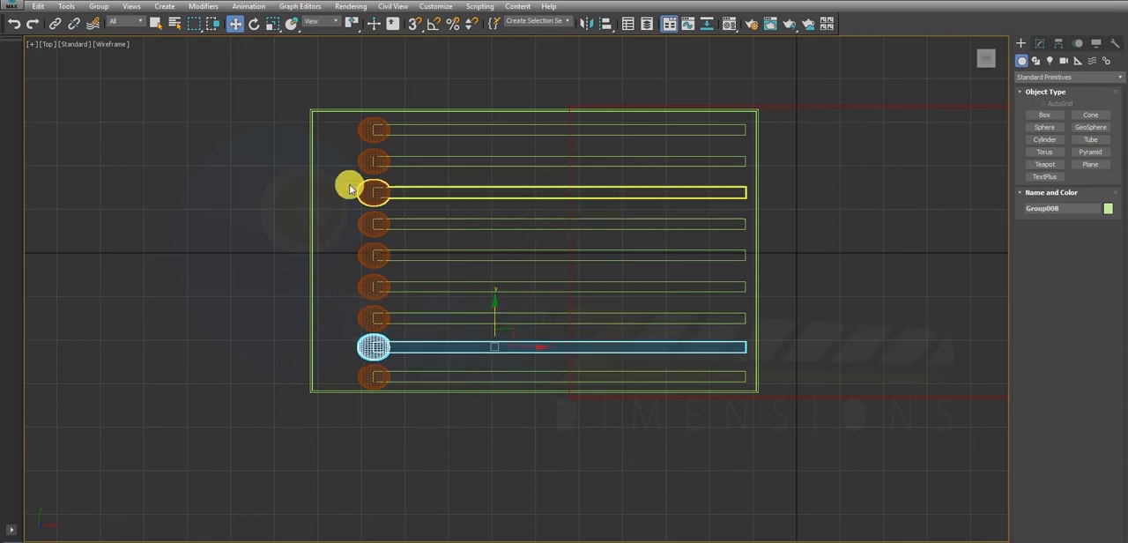
# - Select all nine matchsticks and lower them along the vertical axis in the Front view until their heads rest on the tray floor
pyautogui.moveTo(393, 383); pyautogui.dragTo(393, 384)
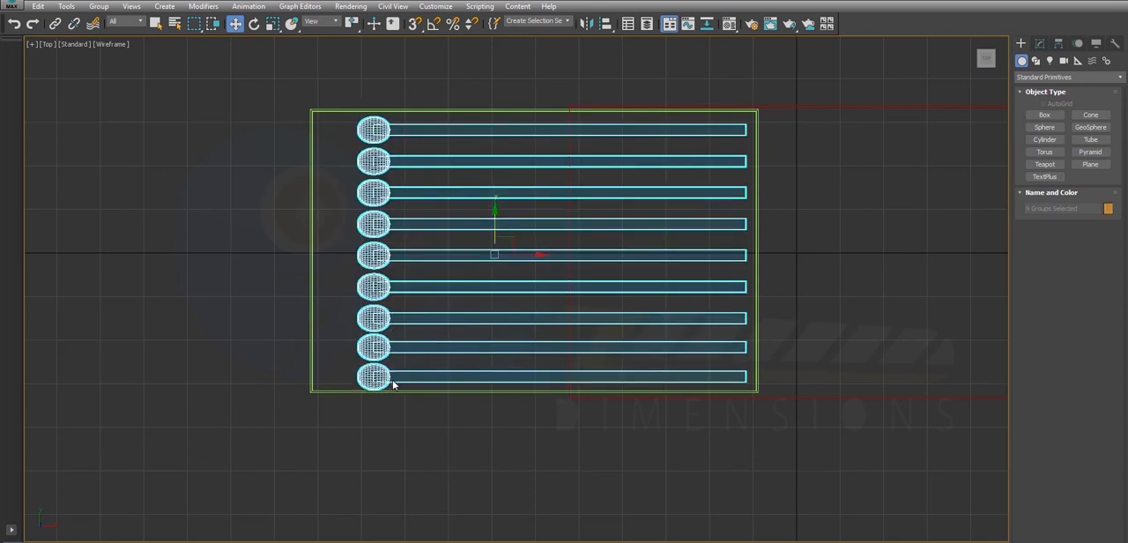
pyautogui.hotkey('alt', 'w')
pyautogui.press('z')
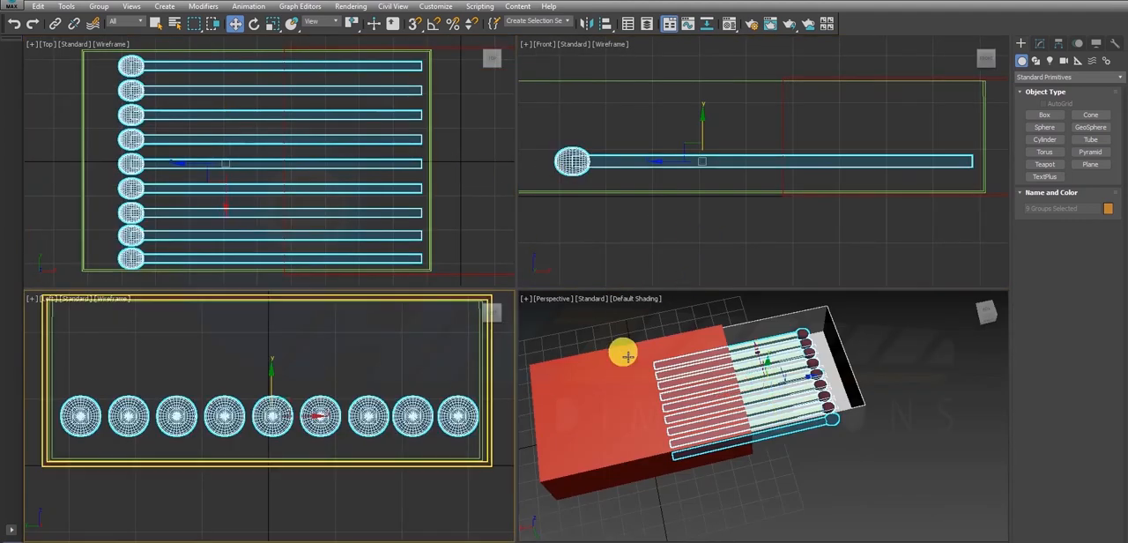
pyautogui.scroll(3, 623, 354)
pyautogui.rightClick(611, 222)
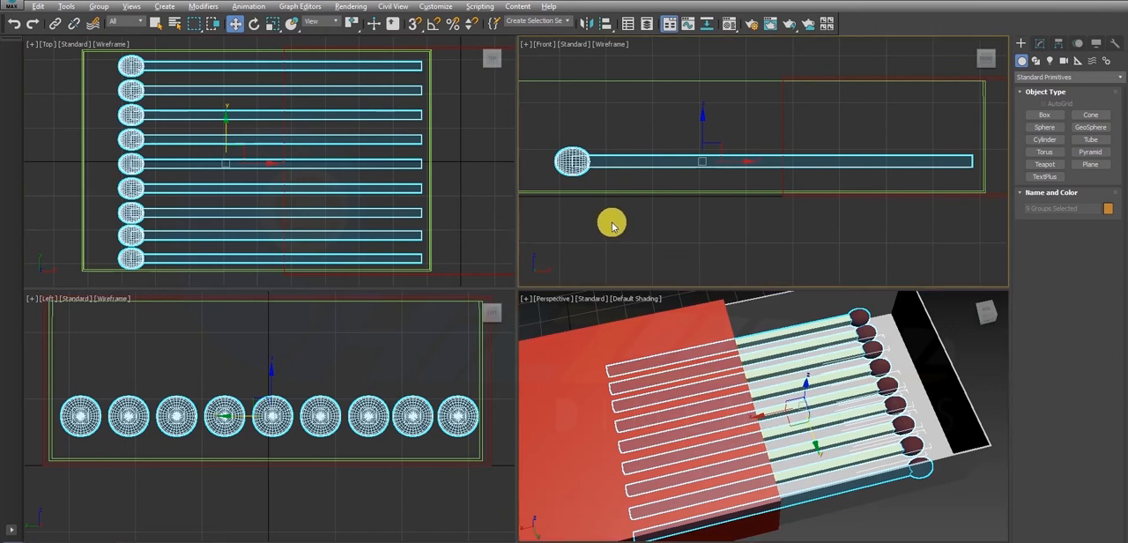
pyautogui.hotkey('alt', 'w')
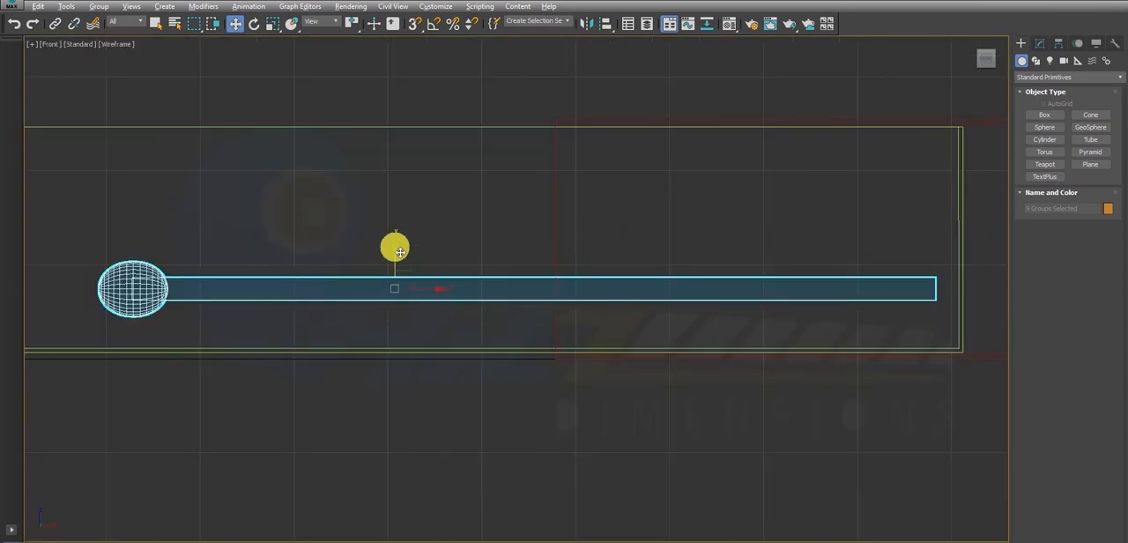
pyautogui.moveTo(399, 253); pyautogui.dragTo(402, 256)
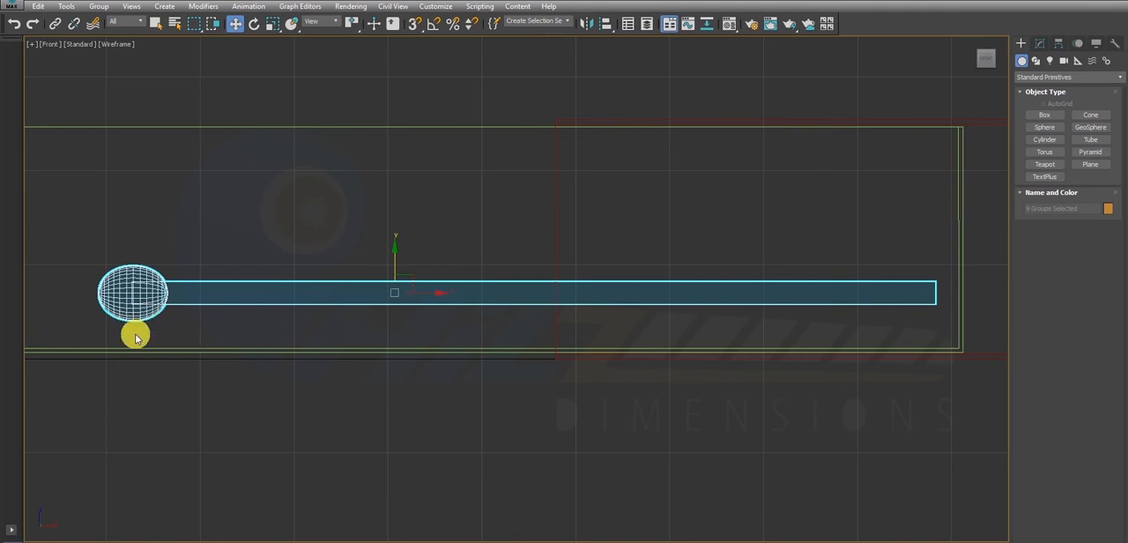
pyautogui.moveTo(400, 256); pyautogui.dragTo(414, 283)
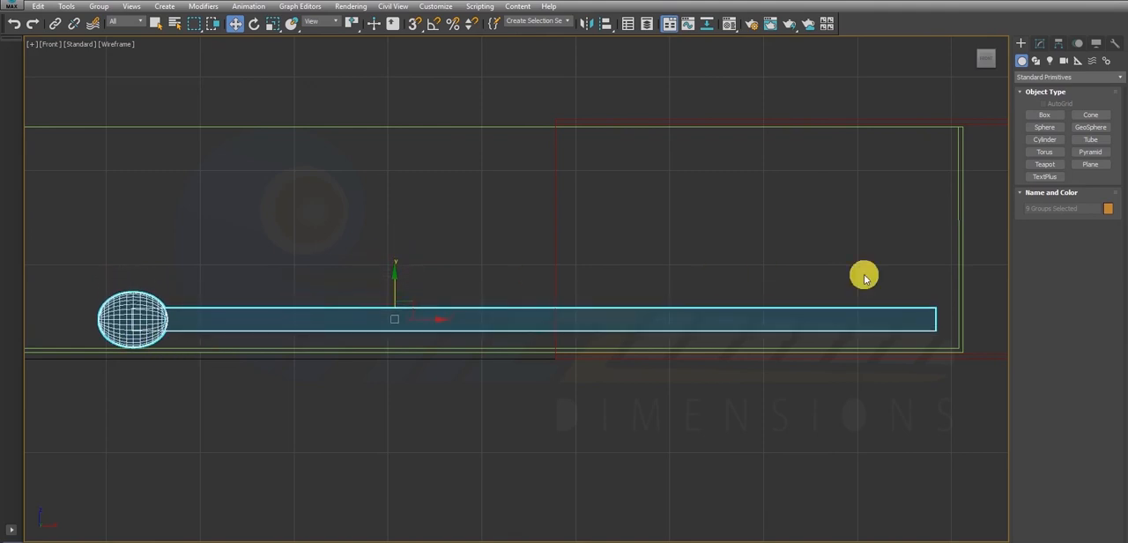
# - Group the nine selected matchsticks under the default group name
pyautogui.click(97, 7)
pyautogui.click(113, 19)
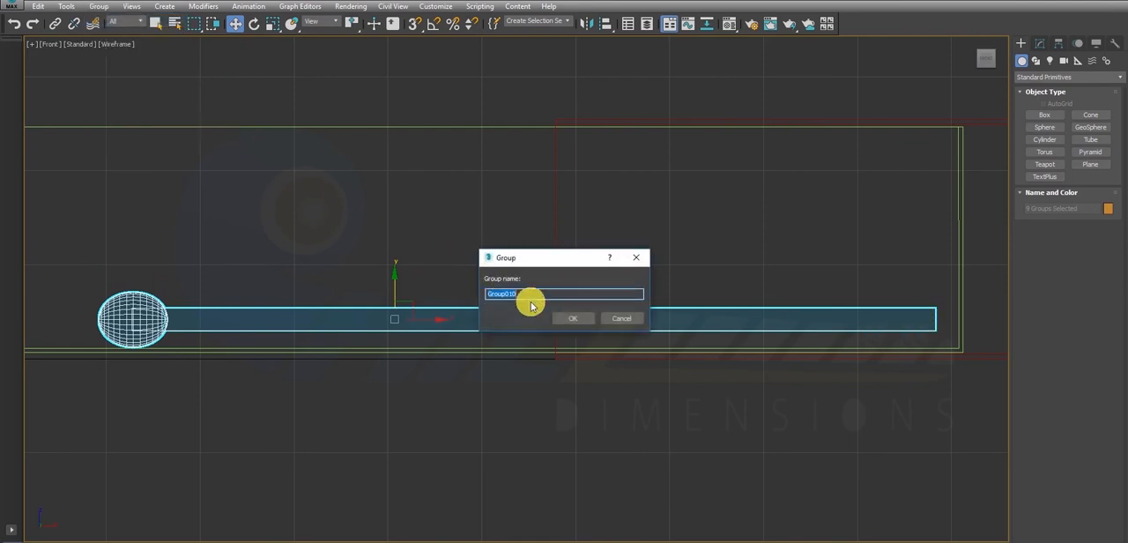
pyautogui.click(571, 318)
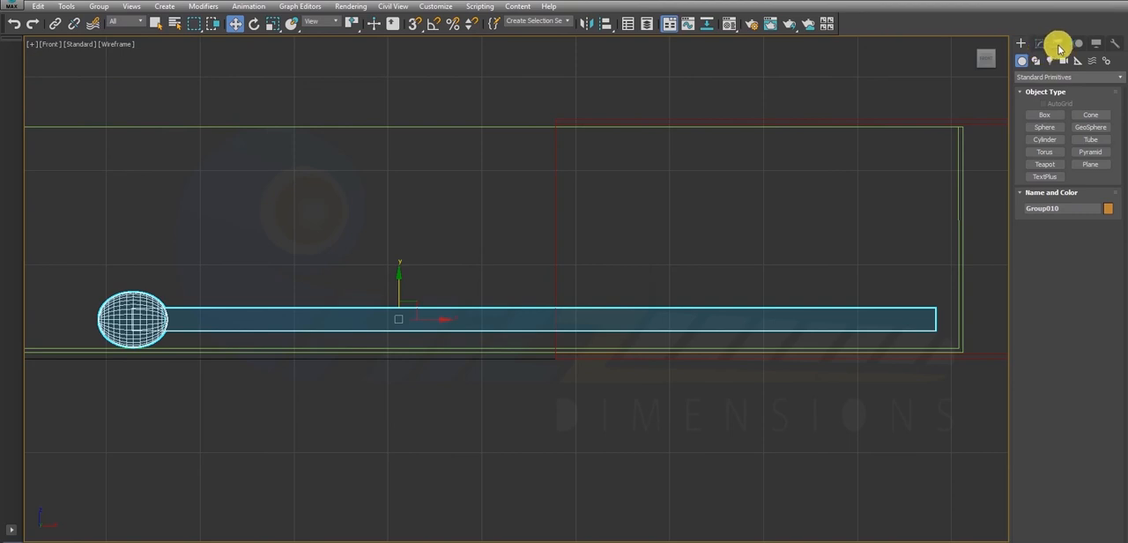
# - Move only the pivot of the matchstick group to the underside of the match heads at the tray floor
pyautogui.click(1061, 44)
pyautogui.click(1049, 125)
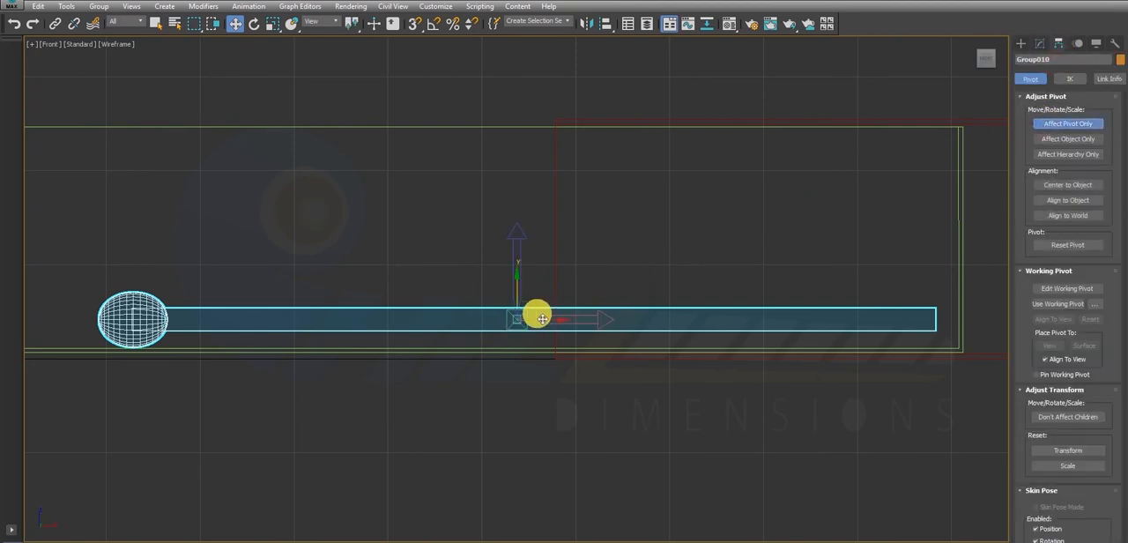
pyautogui.moveTo(540, 312); pyautogui.dragTo(148, 317)
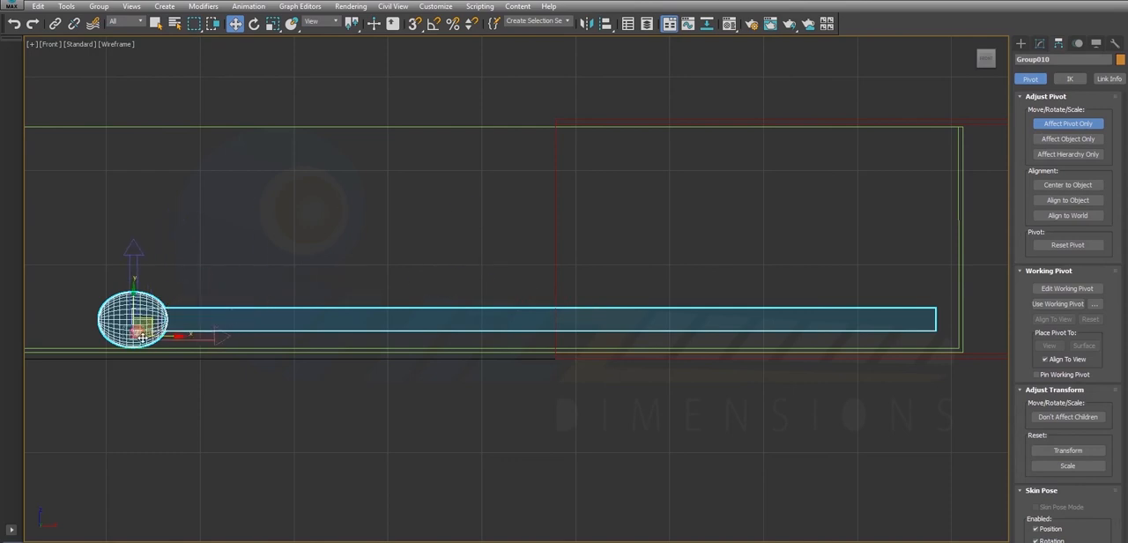
pyautogui.scroll(2, 130, 356)
pyautogui.scroll(5, 124, 339)
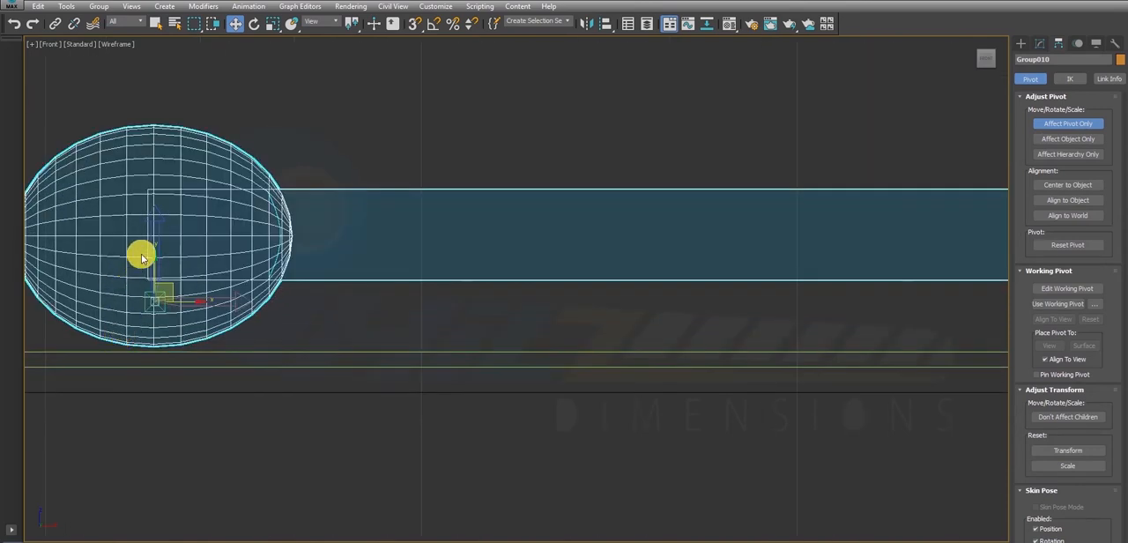
pyautogui.moveTo(157, 269); pyautogui.dragTo(176, 321)
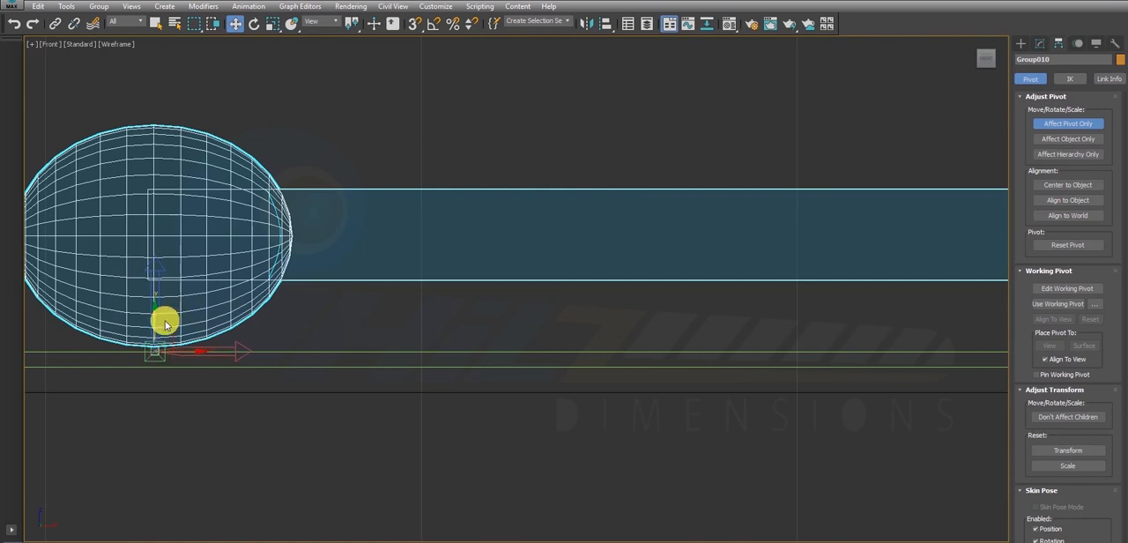
pyautogui.scroll(-5, 648, 335)
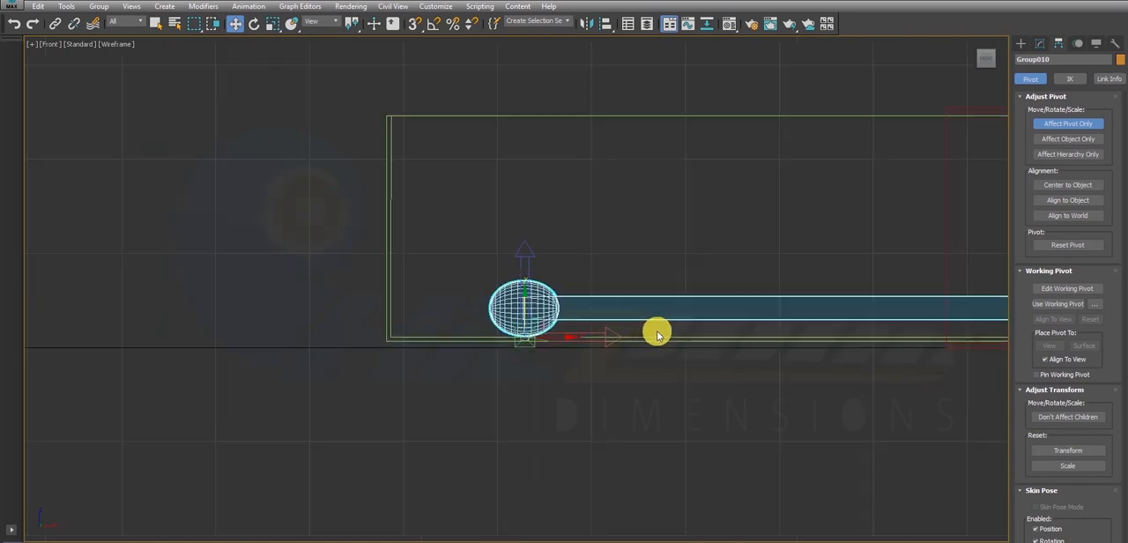
# - Leave pivot editing and, in the Front view, rotate the group about the heads until the stick ends touch the tray floor
pyautogui.click(873, 304)
pyautogui.keyDown('alt'); pyautogui.moveTo(864, 297); pyautogui.dragTo(786, 317, button='middle'); pyautogui.keyUp('alt')
pyautogui.hotkey('alt', 'w')
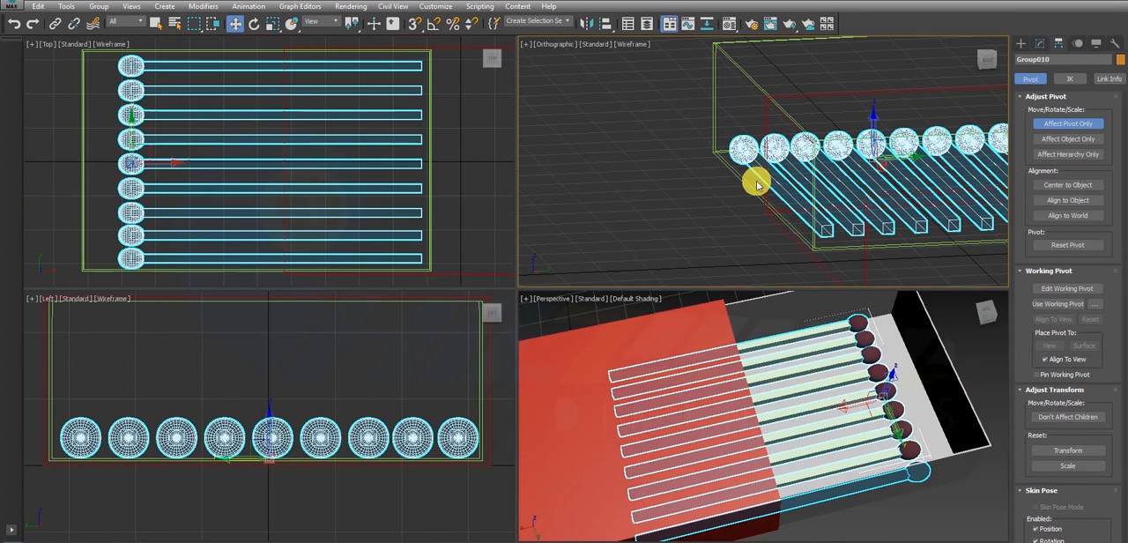
pyautogui.press('f')
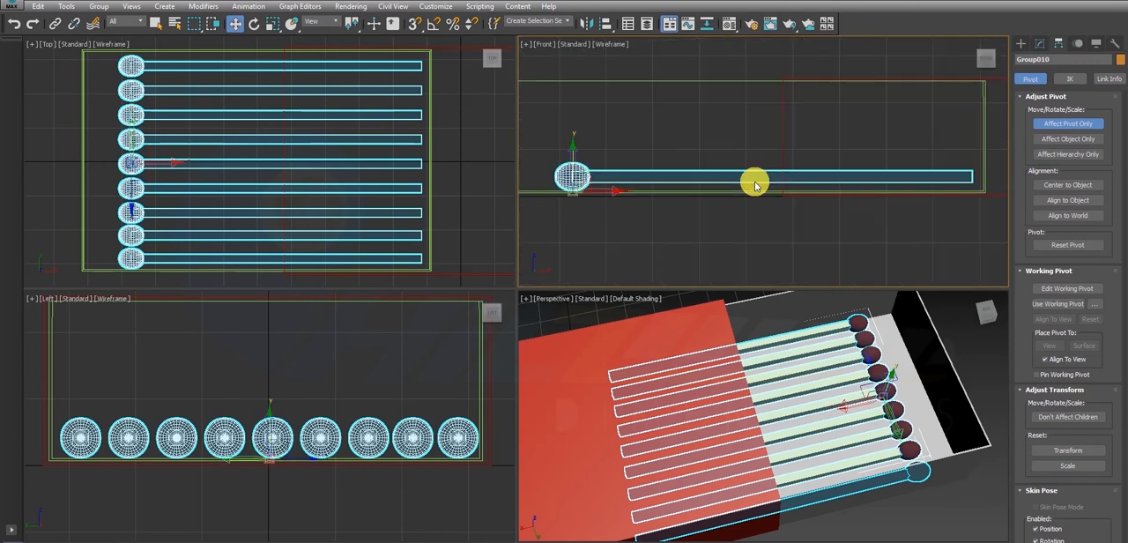
pyautogui.hotkey('alt', 'w')
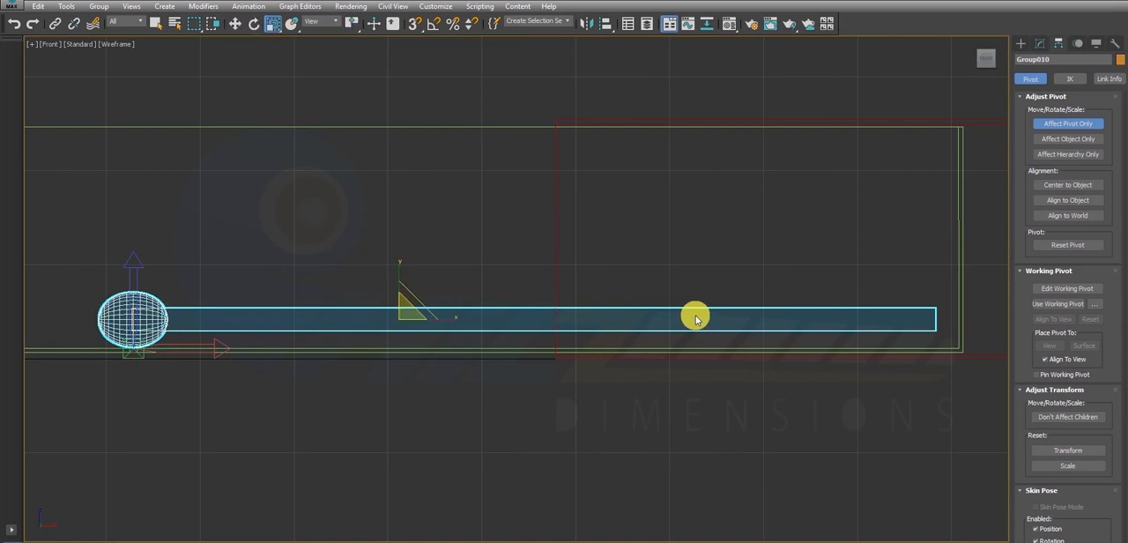
pyautogui.press('e')
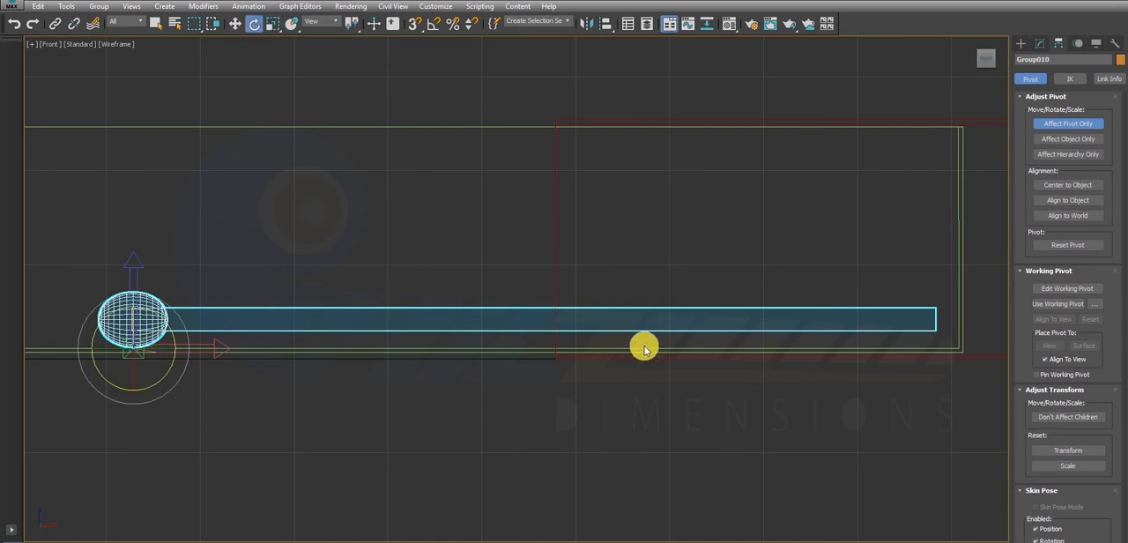
pyautogui.click(1089, 126)
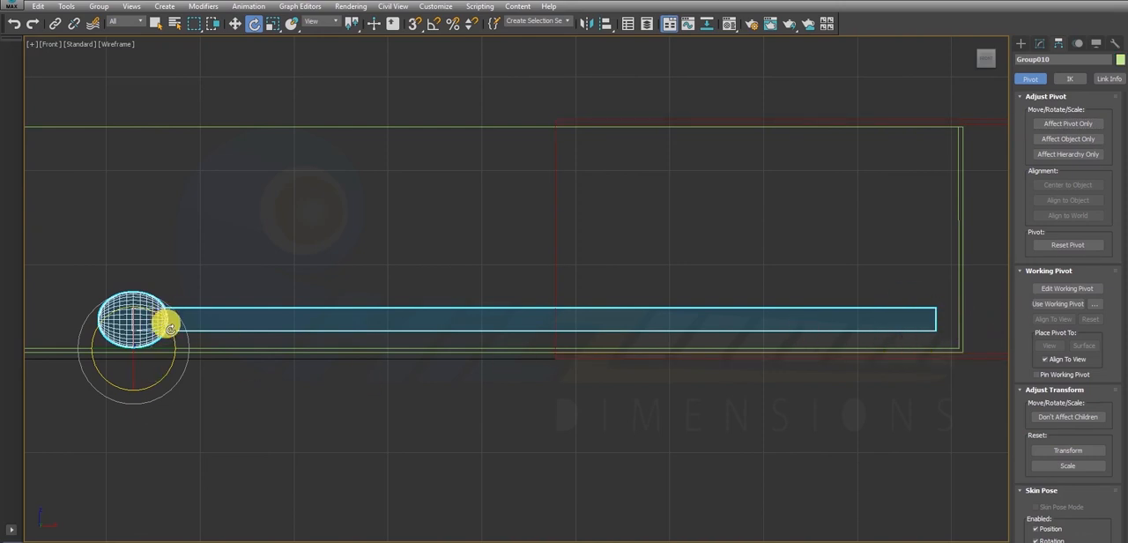
pyautogui.moveTo(170, 329); pyautogui.dragTo(175, 328)
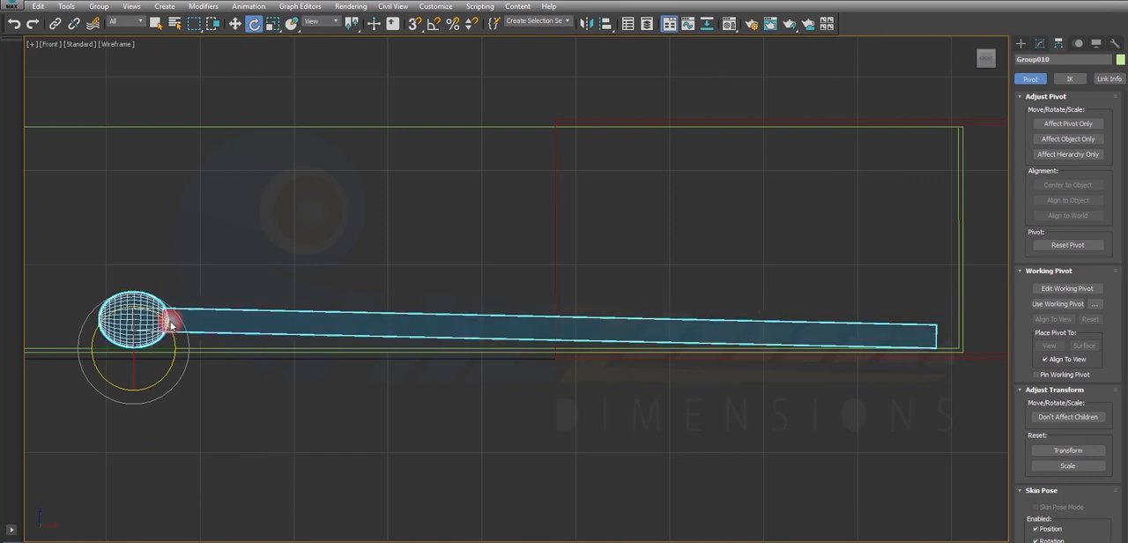
pyautogui.press('w')
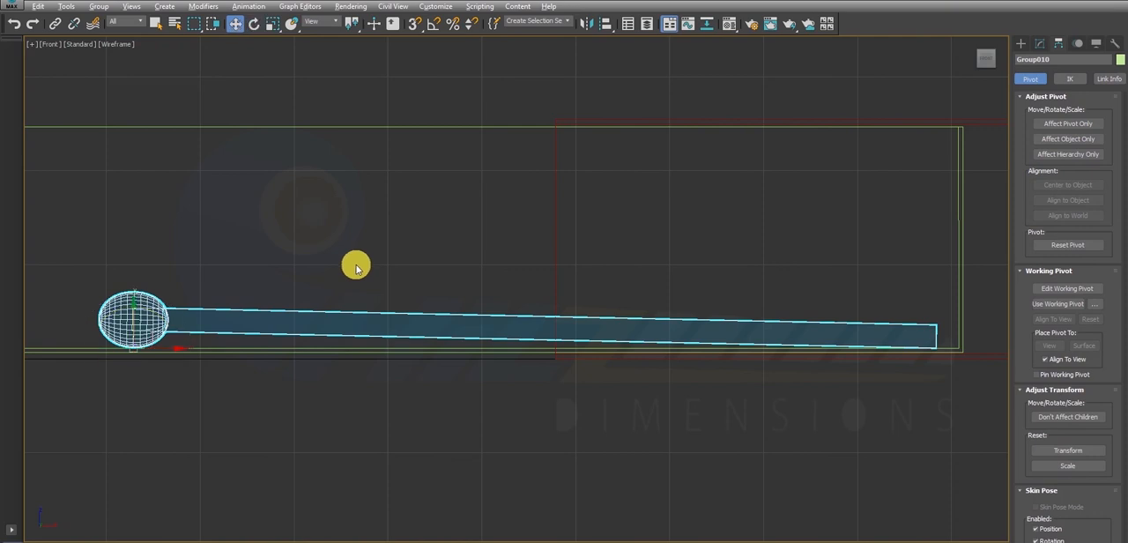
# - Clone the tilted matchstick group upwards in the Front view as one copy, stacked directly on the first layer
pyautogui.hotkey('alt', 'w')
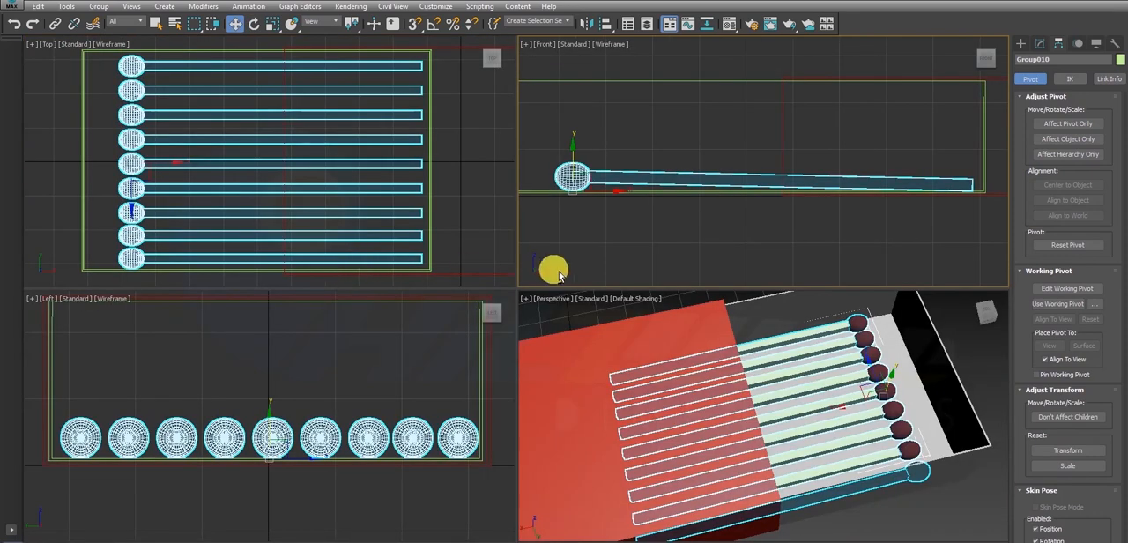
pyautogui.hotkey('alt', 'w')
pyautogui.click(153, 306)
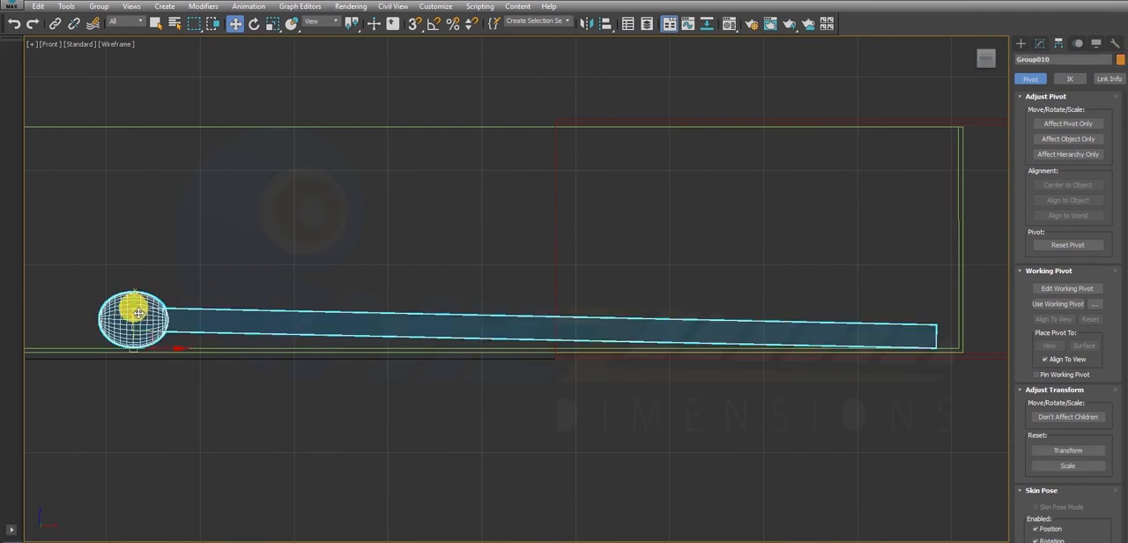
pyautogui.moveTo(138, 313)
pyautogui.keyDown('shift'); pyautogui.mouseDown()
pyautogui.moveTo(141, 243)
pyautogui.moveTo(174, 257)
pyautogui.mouseUp(); pyautogui.keyUp('shift')
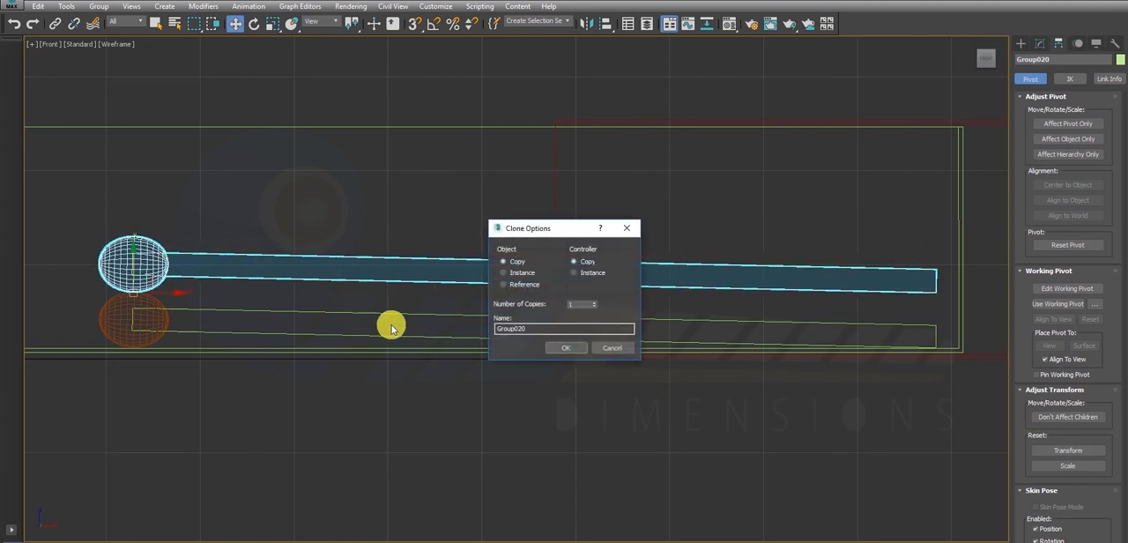
pyautogui.click(572, 349)
# - Examine how the two matchstick layers sit in the tray in the Left view and from an orbited Perspective view
pyautogui.hotkey('alt', 'w')
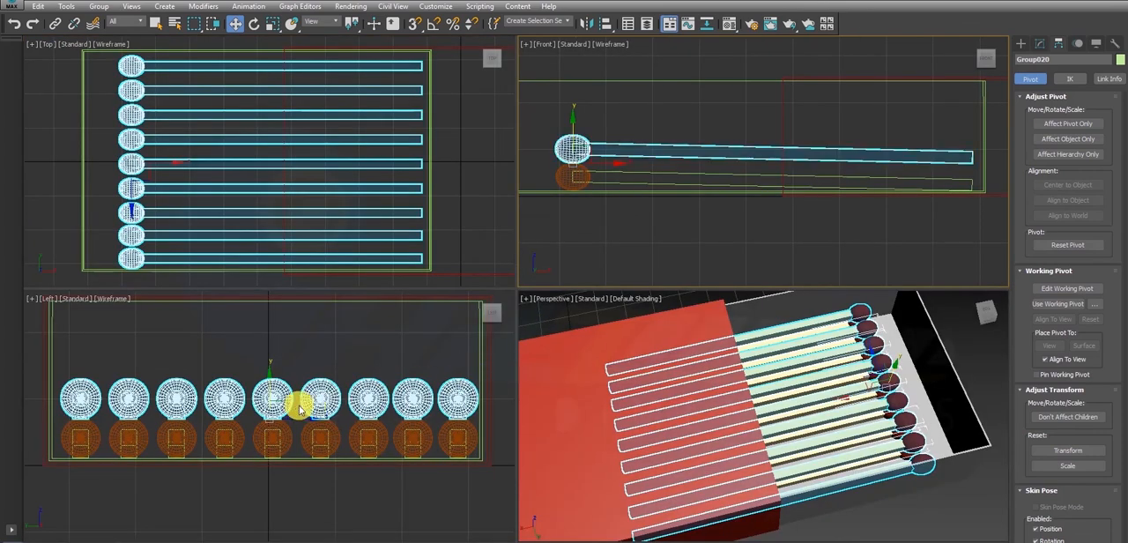
pyautogui.click(317, 423)
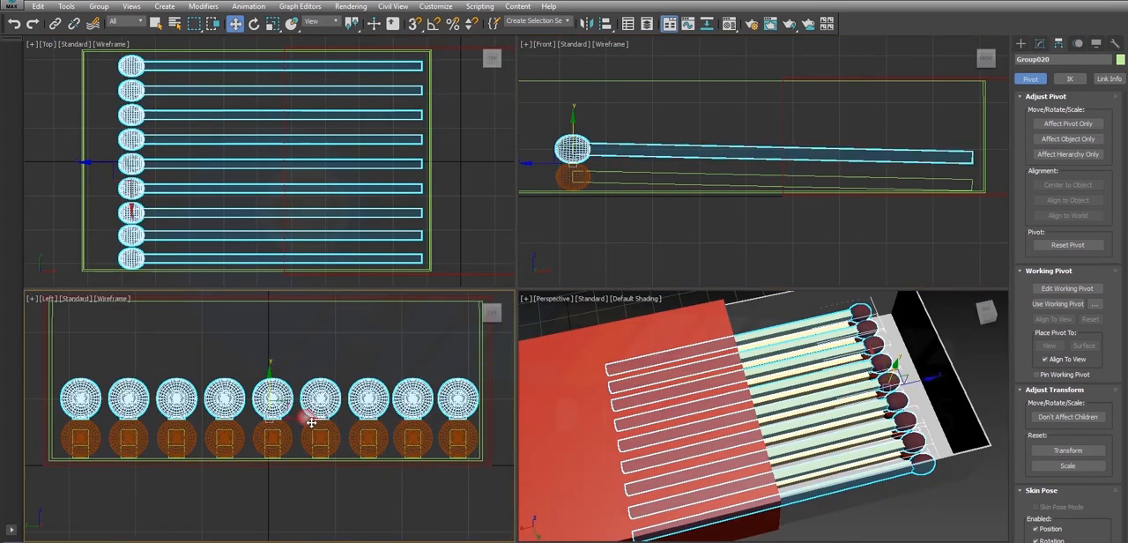
pyautogui.hotkey('alt', 'w')
pyautogui.hotkey('alt', 'w')
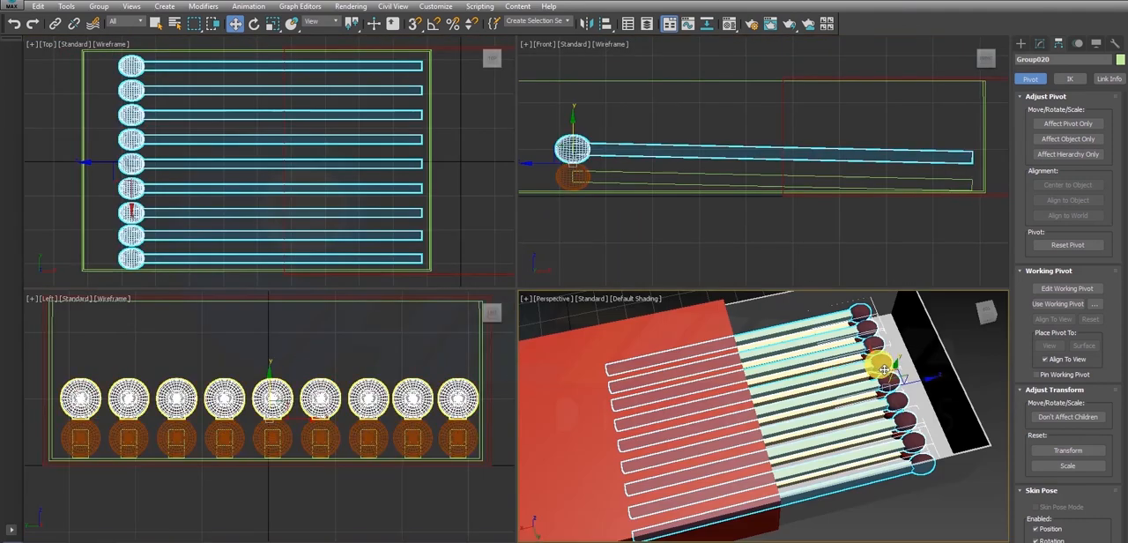
pyautogui.hotkey('alt', 'w')
pyautogui.scroll(3, 832, 391)
pyautogui.keyDown('alt'); pyautogui.moveTo(831, 391); pyautogui.dragTo(705, 361, button='middle'); pyautogui.keyUp('alt')
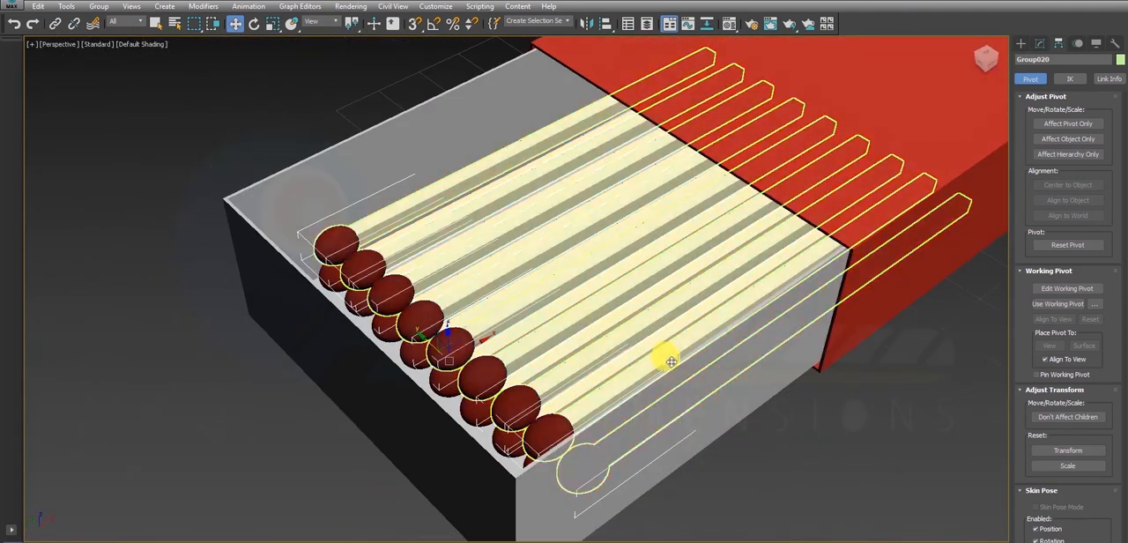
pyautogui.click(668, 361)
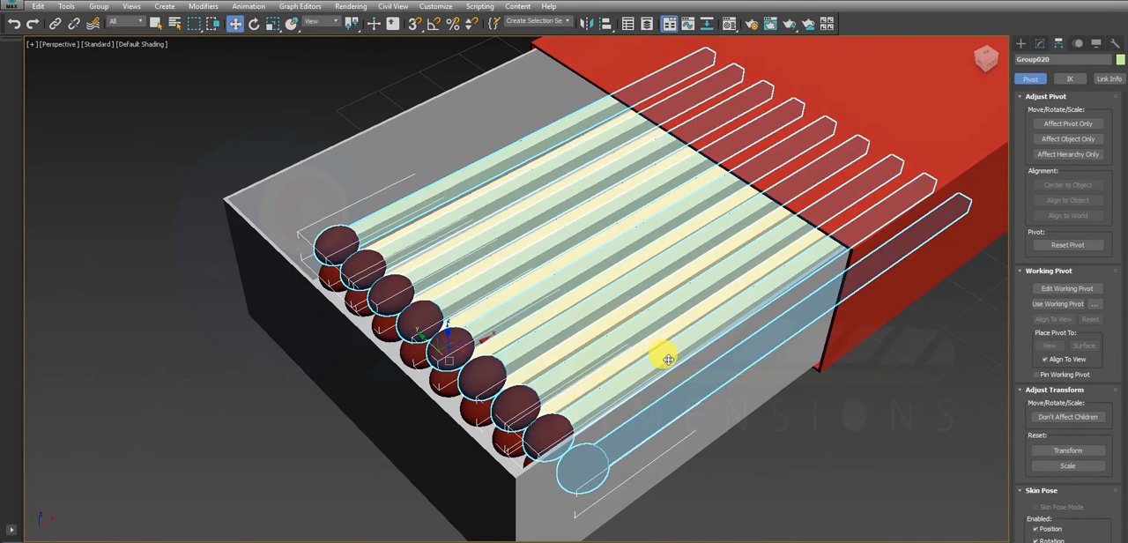
pyautogui.hotkey('alt', 'w')
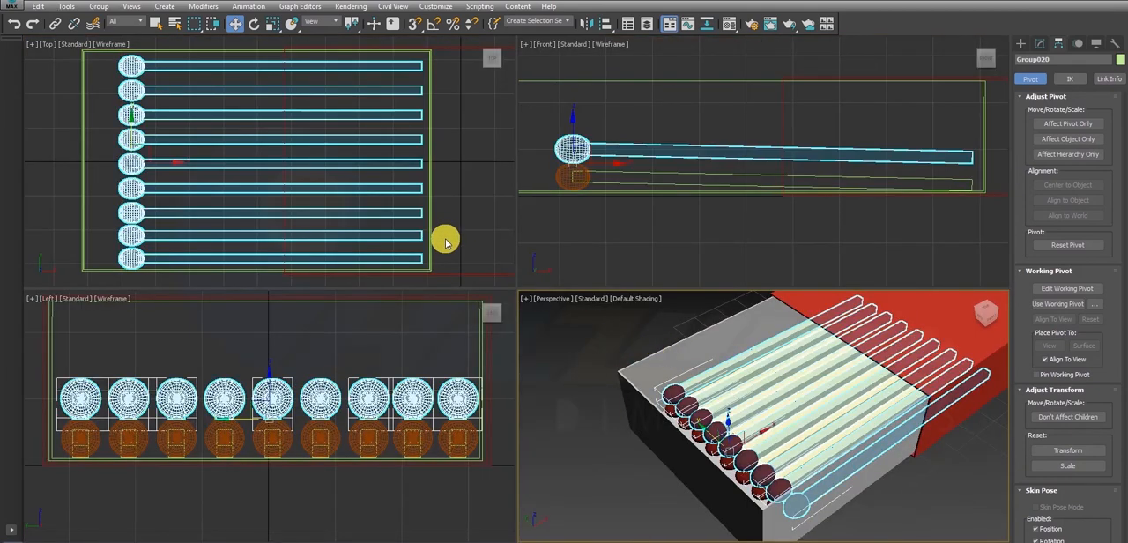
# - In the Left view, shift the upper matchstick layer sideways by half a match spacing and lower it so its heads nest between the lower heads
pyautogui.click(290, 411)
pyautogui.moveTo(308, 423); pyautogui.dragTo(284, 425)
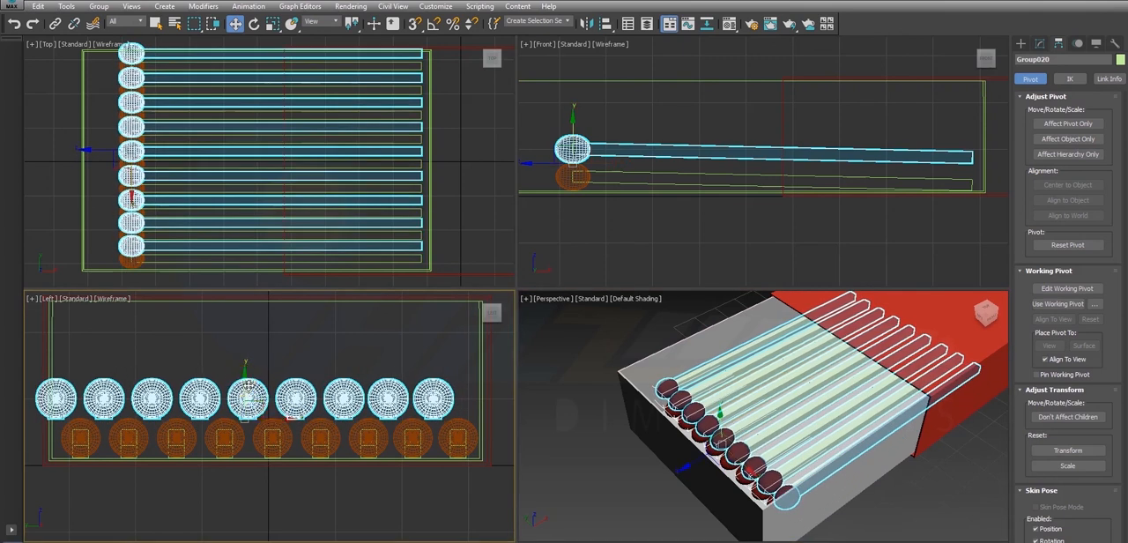
pyautogui.moveTo(250, 386); pyautogui.dragTo(254, 391)
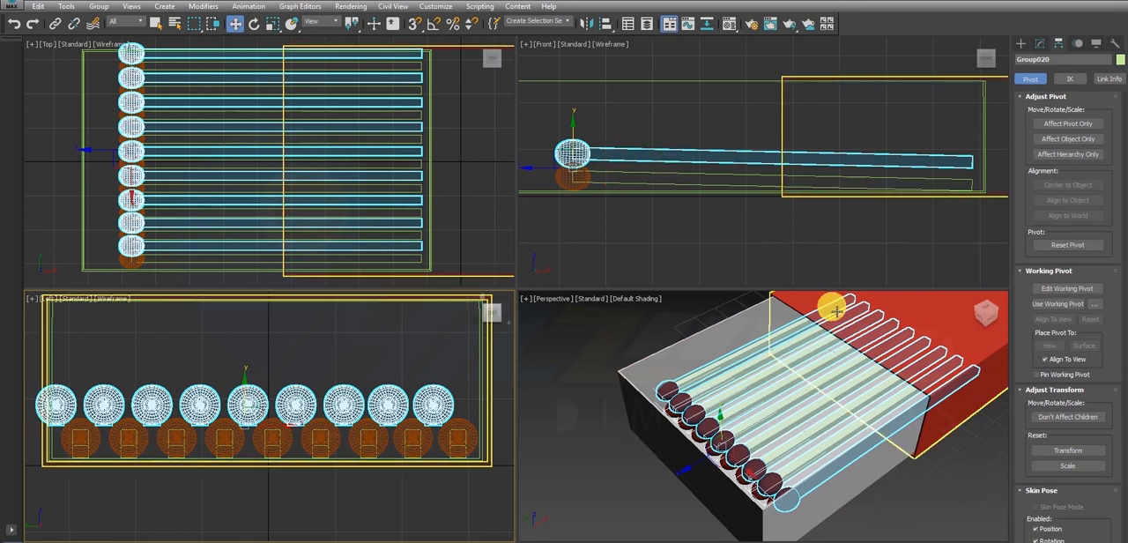
# - Move the upper layer lengthwise in the Top view so its heads sit behind the lower ones, and lower it slightly in the Front view
pyautogui.click(91, 158)
pyautogui.click(165, 154)
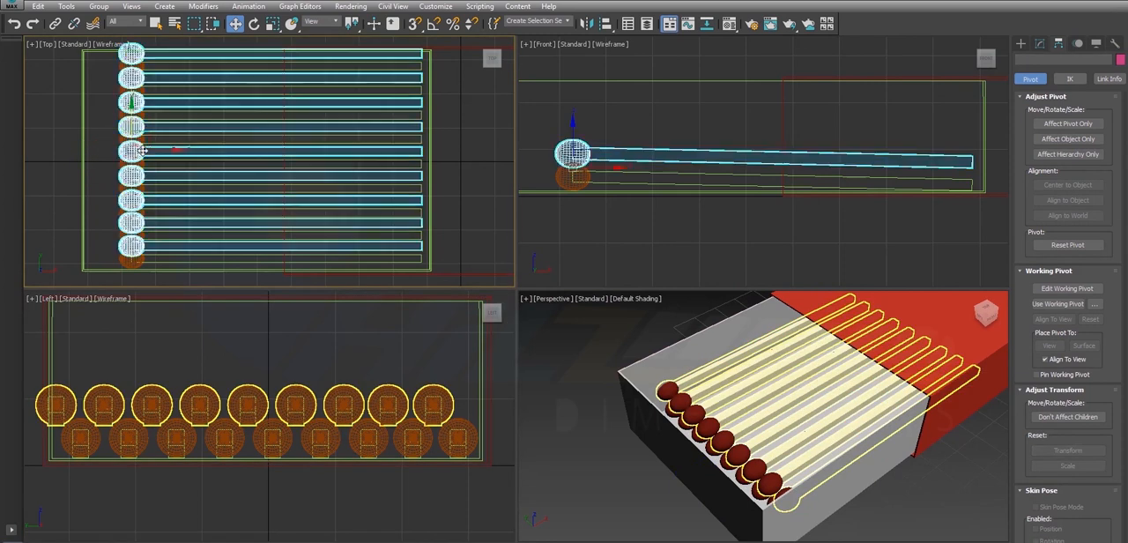
pyautogui.moveTo(166, 155); pyautogui.dragTo(186, 166)
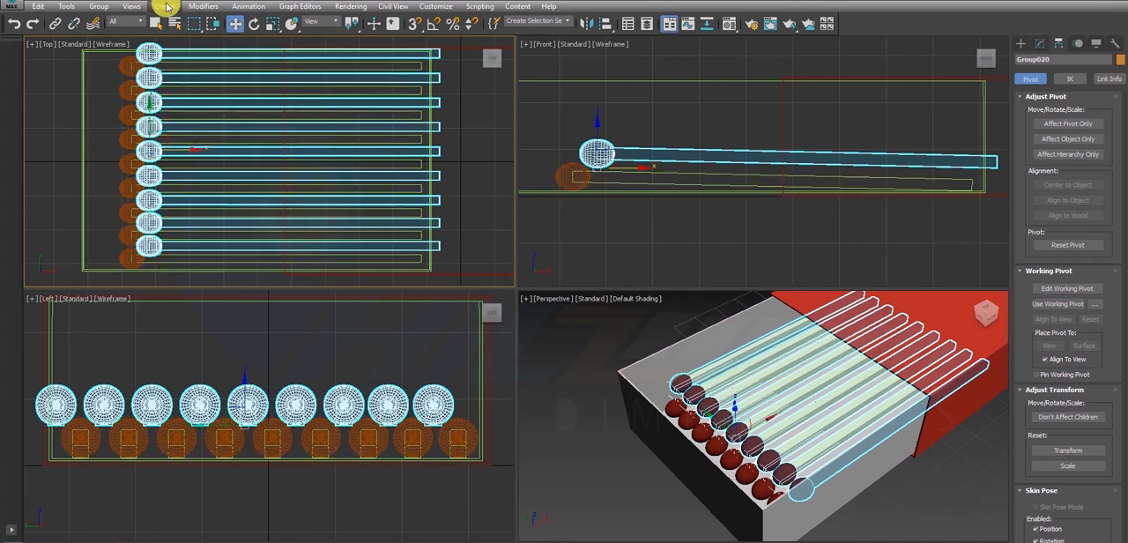
pyautogui.hotkey('alt', 'w')
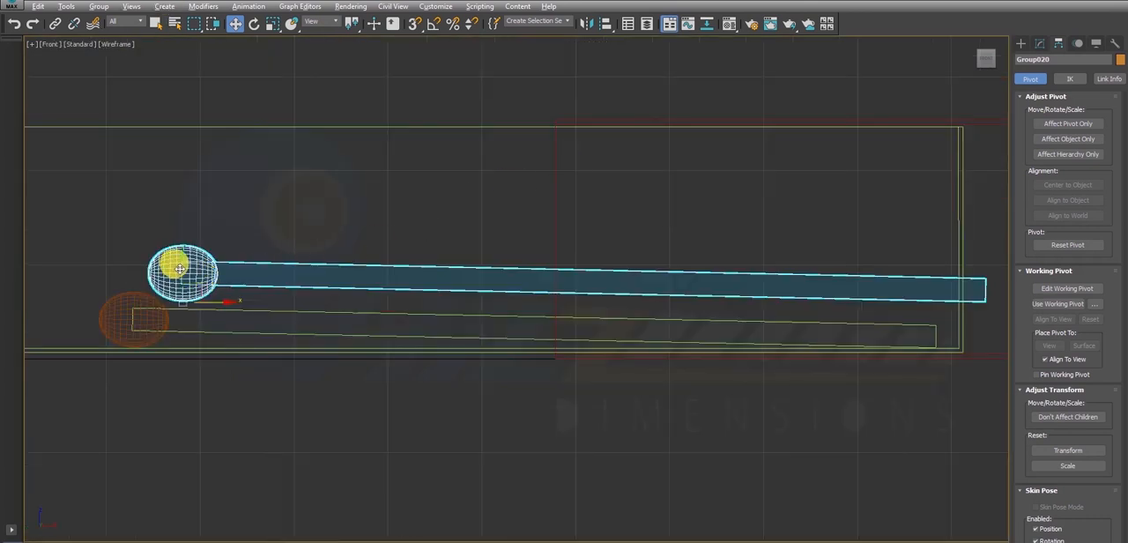
pyautogui.moveTo(179, 269); pyautogui.dragTo(200, 276)
pyautogui.hotkey('alt', 'w')
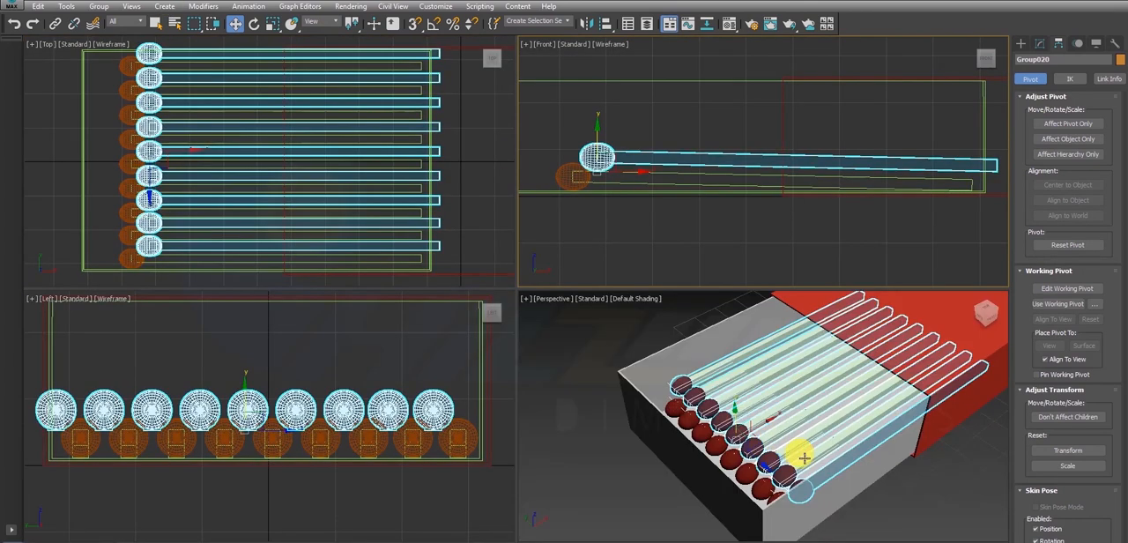
# - Select both matchstick layers in the Front view and move them together towards the head side until all stick ends lie inside the tray
pyautogui.hotkey('alt', 'w')
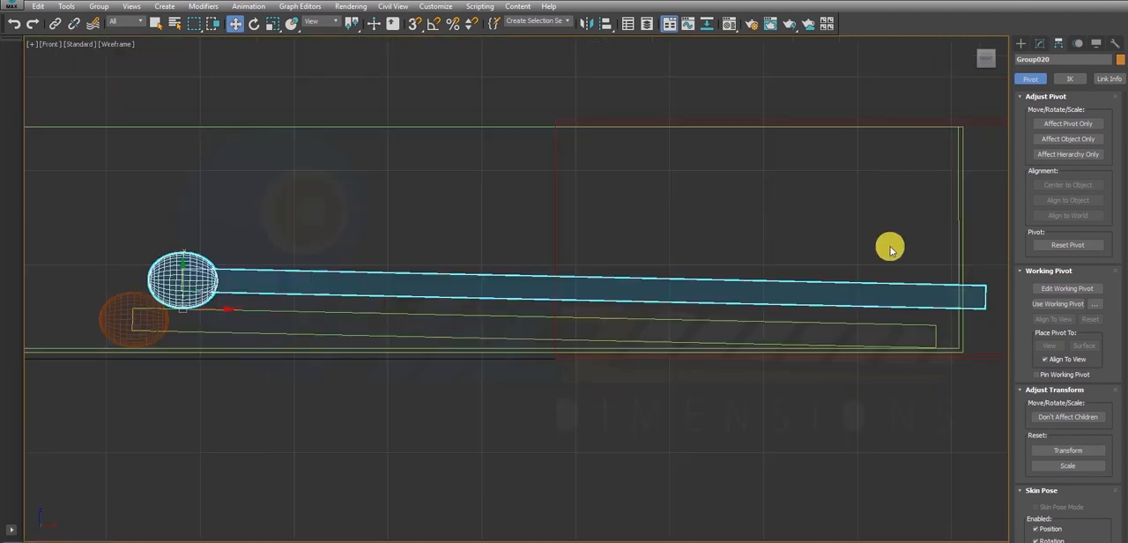
pyautogui.scroll(-2, 742, 278)
pyautogui.scroll(-2, 617, 274)
pyautogui.keyDown('ctrl'); pyautogui.click(432, 300); pyautogui.keyUp('ctrl')
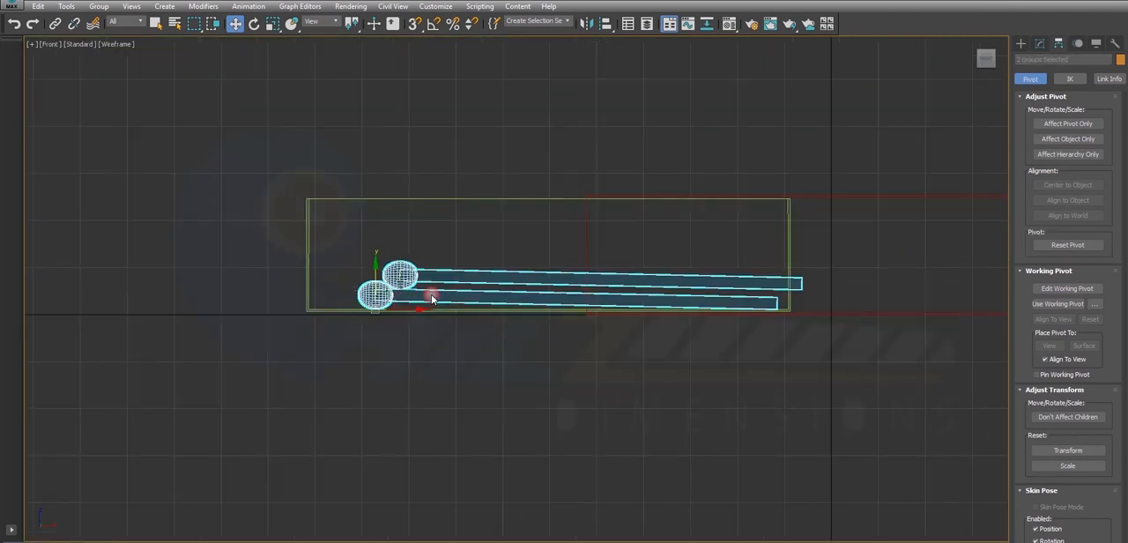
pyautogui.moveTo(427, 315); pyautogui.dragTo(404, 315)
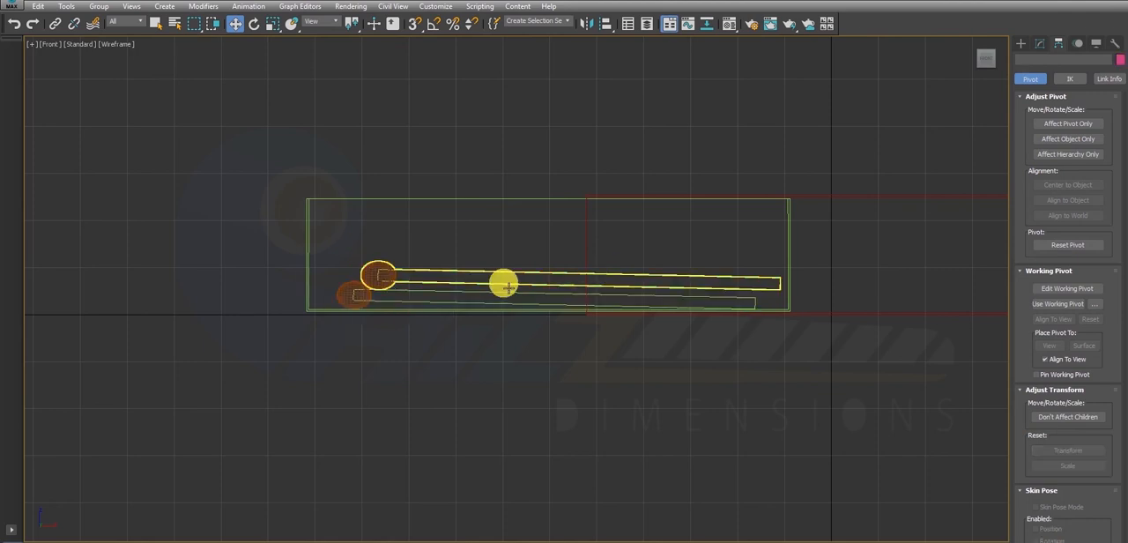
# - Rotate only the upper matchstick layer about its heads in the Front view until its stick ends reach the tray floor
pyautogui.click(470, 284)
pyautogui.press('e')
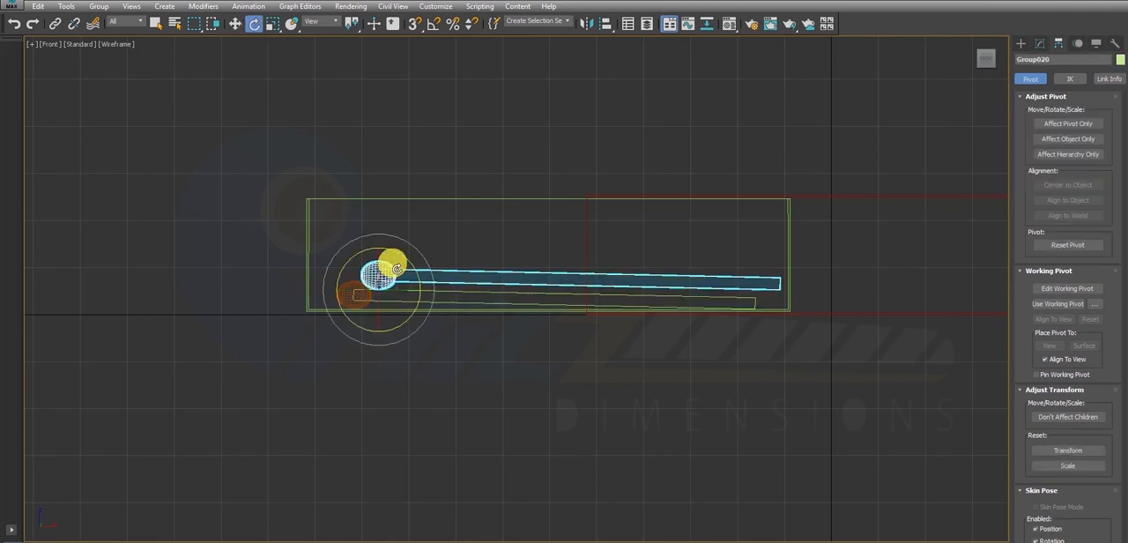
pyautogui.scroll(5, 423, 285)
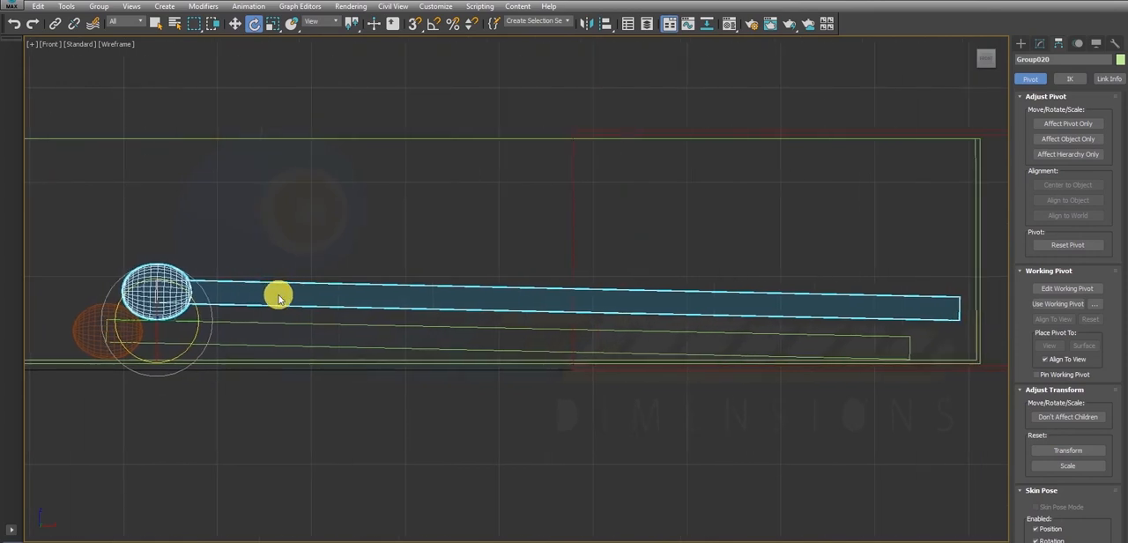
pyautogui.moveTo(194, 297); pyautogui.dragTo(201, 297)
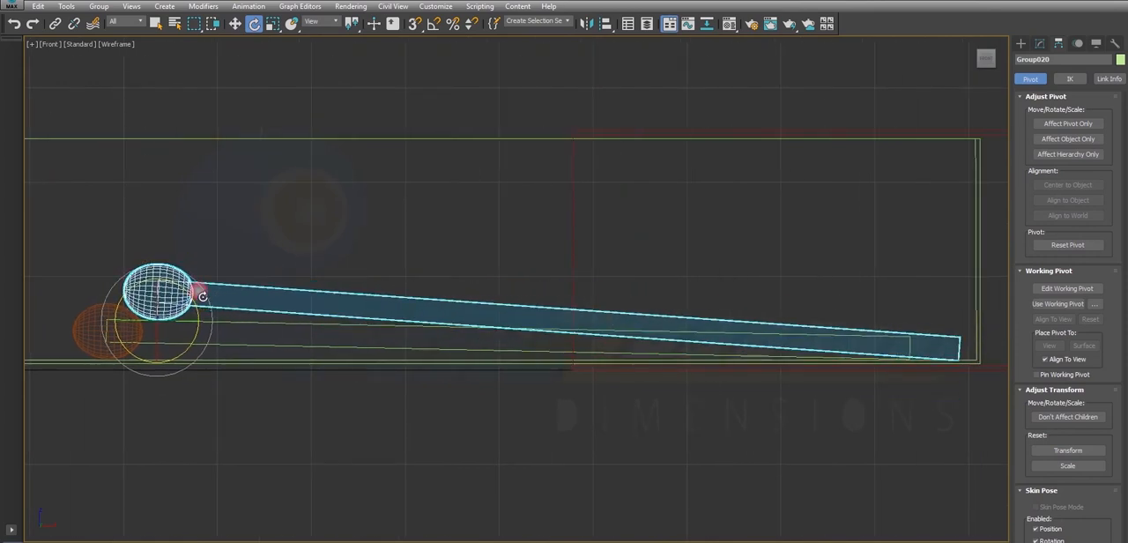
# - Examine the two offset matchstick layers from several orbited Perspective angles, checking whether any match pokes through the tray walls
pyautogui.hotkey('alt', 'w')
pyautogui.middleClick(677, 414)
pyautogui.hotkey('alt', 'w')
pyautogui.keyDown('alt'); pyautogui.moveTo(774, 425); pyautogui.dragTo(552, 358, button='middle'); pyautogui.keyUp('alt')
pyautogui.hotkey('alt', 'w')
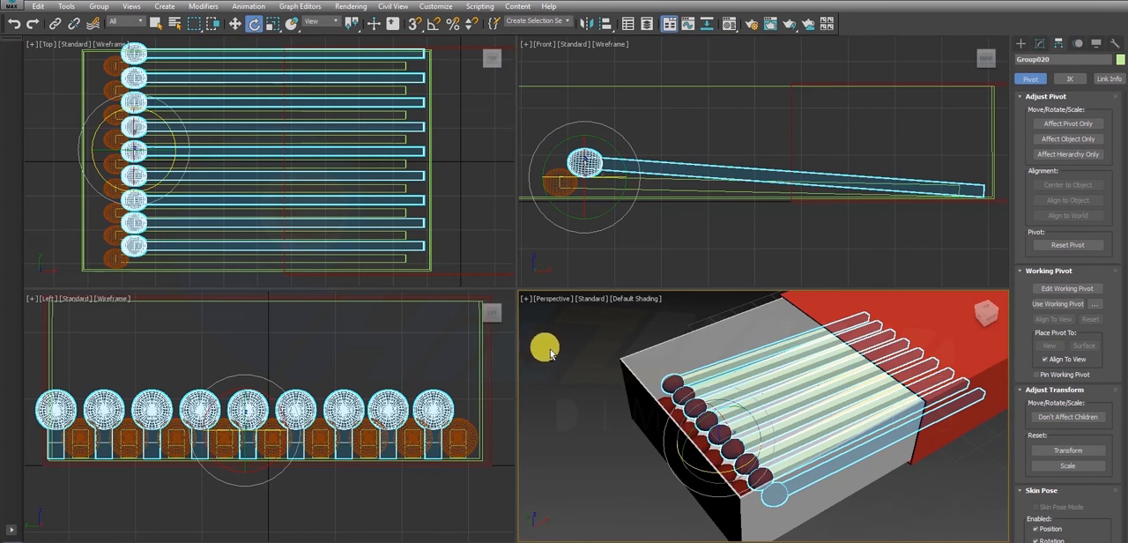
pyautogui.hotkey('alt', 'w')
pyautogui.scroll(-5, 605, 315)
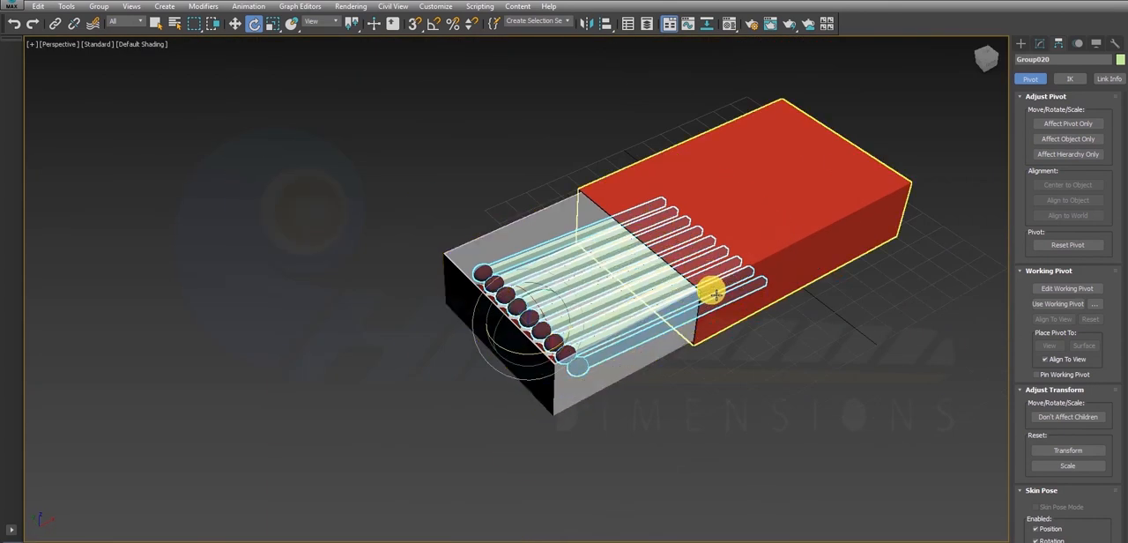
pyautogui.moveTo(712, 290); pyautogui.dragTo(665, 295, button='middle')
pyautogui.click(605, 210)
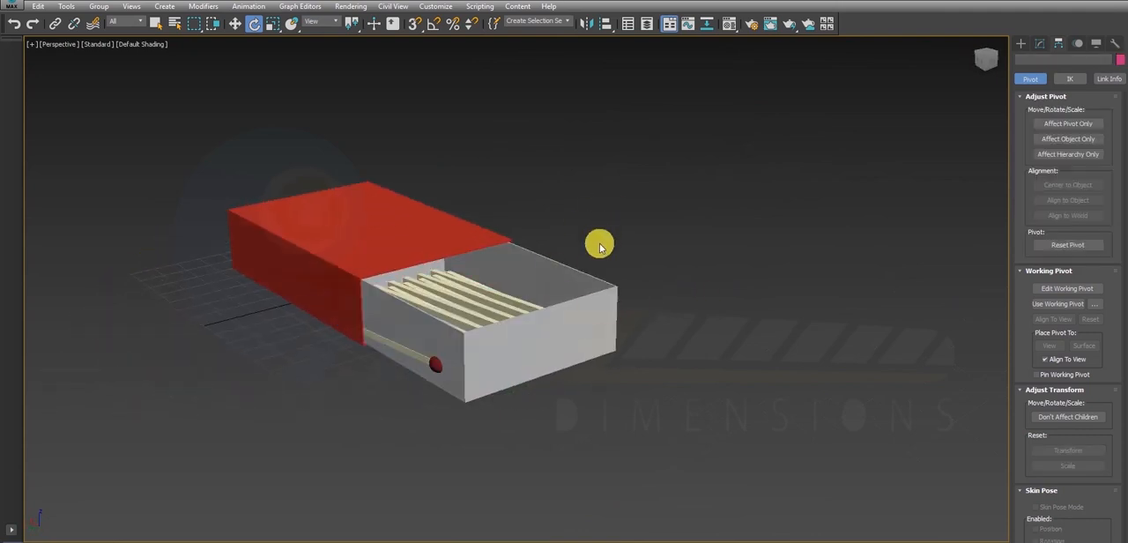
# - Open the upper matchstick layer's group and delete the outermost match that sticks through the tray's side wall
pyautogui.click(433, 361)
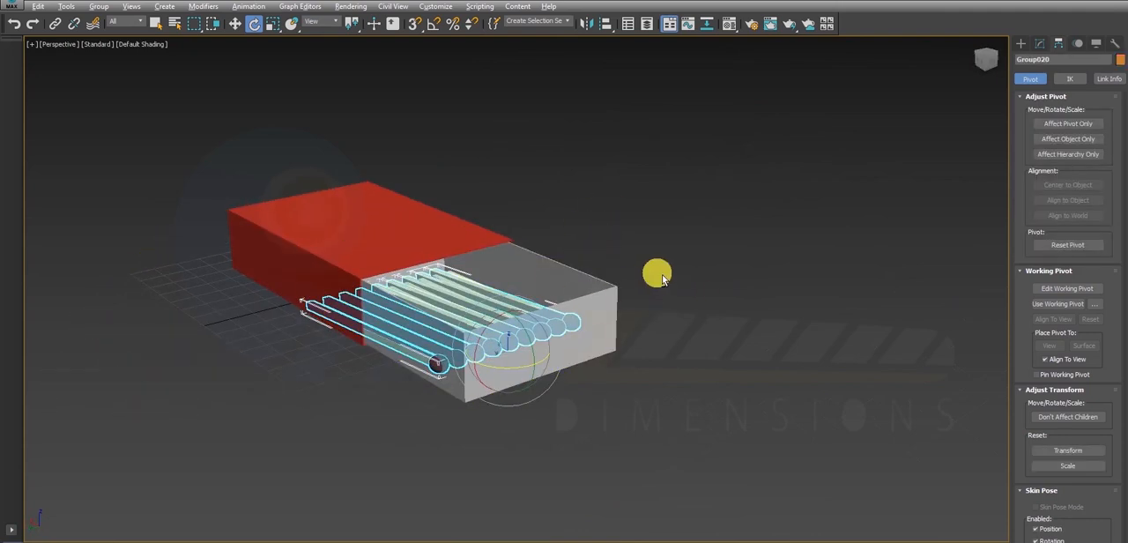
pyautogui.keyDown('alt'); pyautogui.moveTo(657, 272); pyautogui.dragTo(633, 319, button='middle'); pyautogui.keyUp('alt')
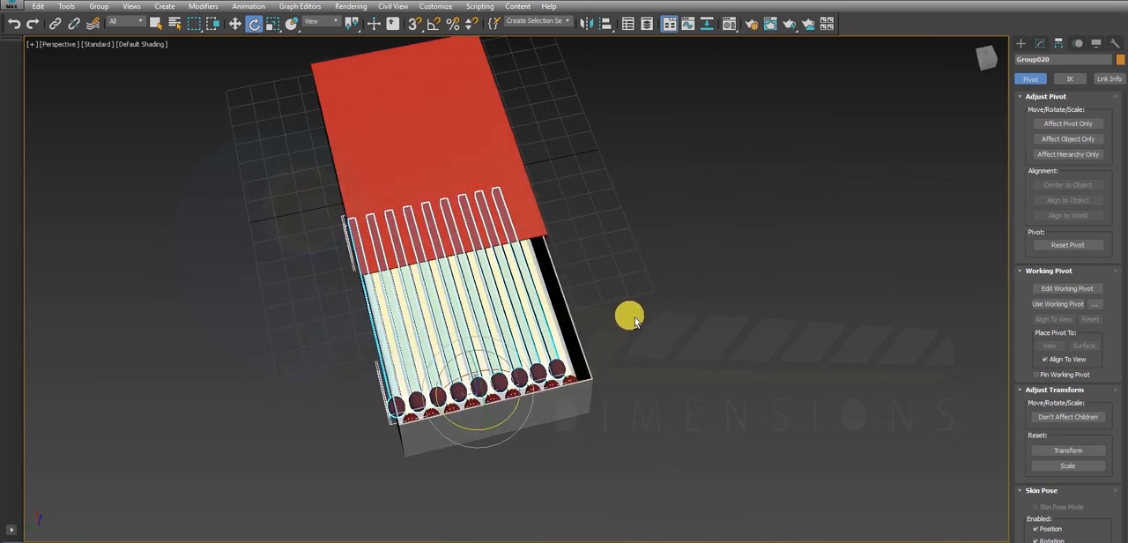
pyautogui.hotkey('alt', 'w')
pyautogui.hotkey('alt', 'w')
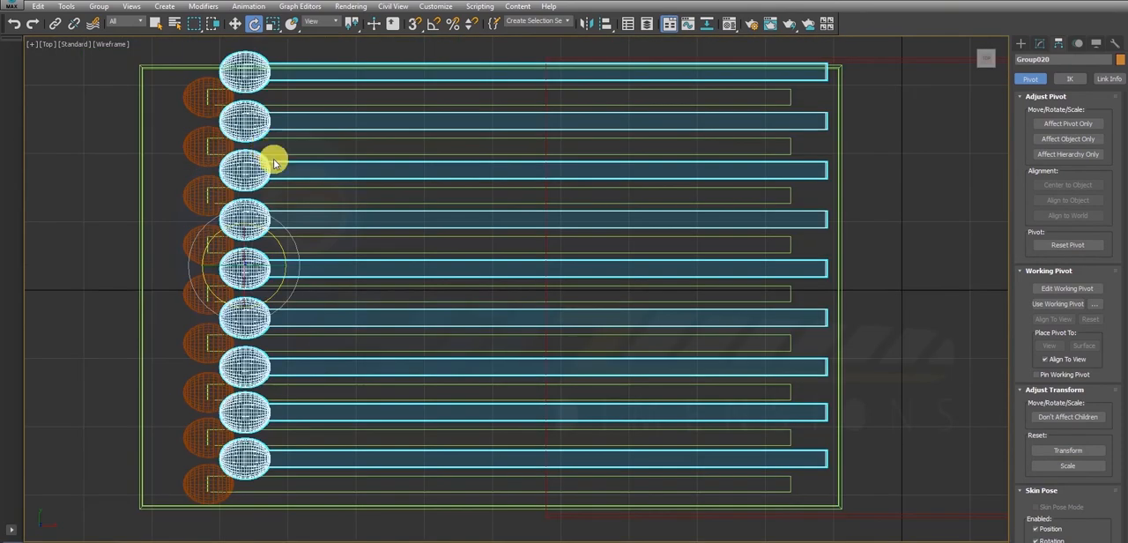
pyautogui.moveTo(364, 227); pyautogui.dragTo(366, 236, button='middle')
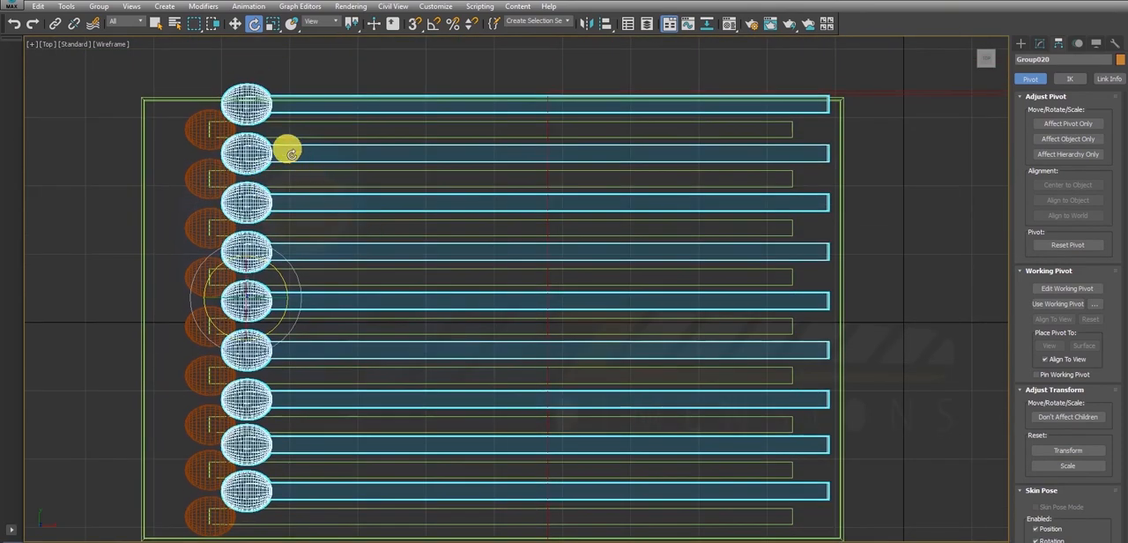
pyautogui.click(102, 5)
pyautogui.click(113, 47)
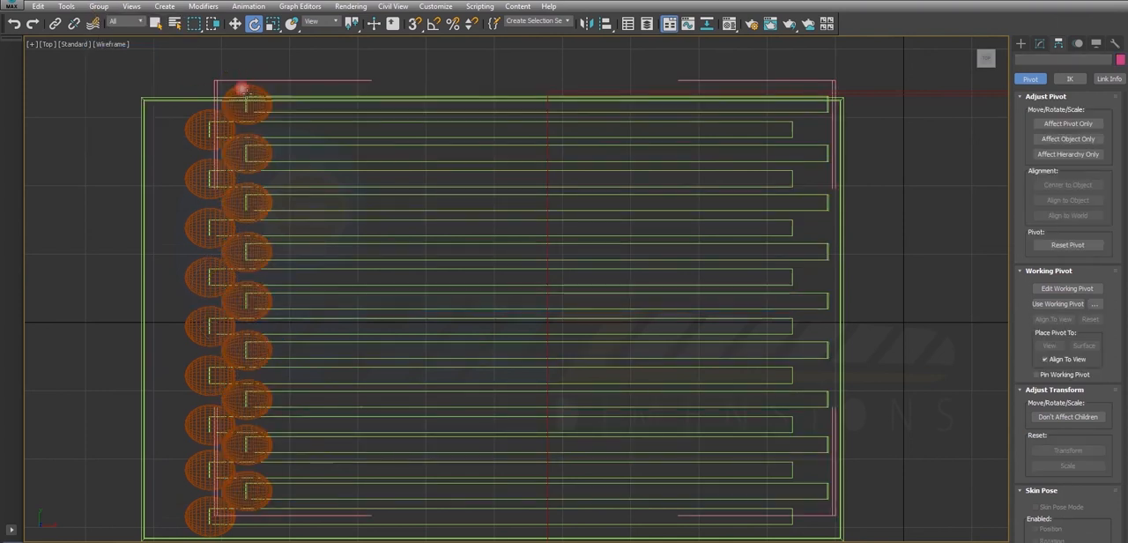
pyautogui.click(247, 108)
pyautogui.press('Delete')
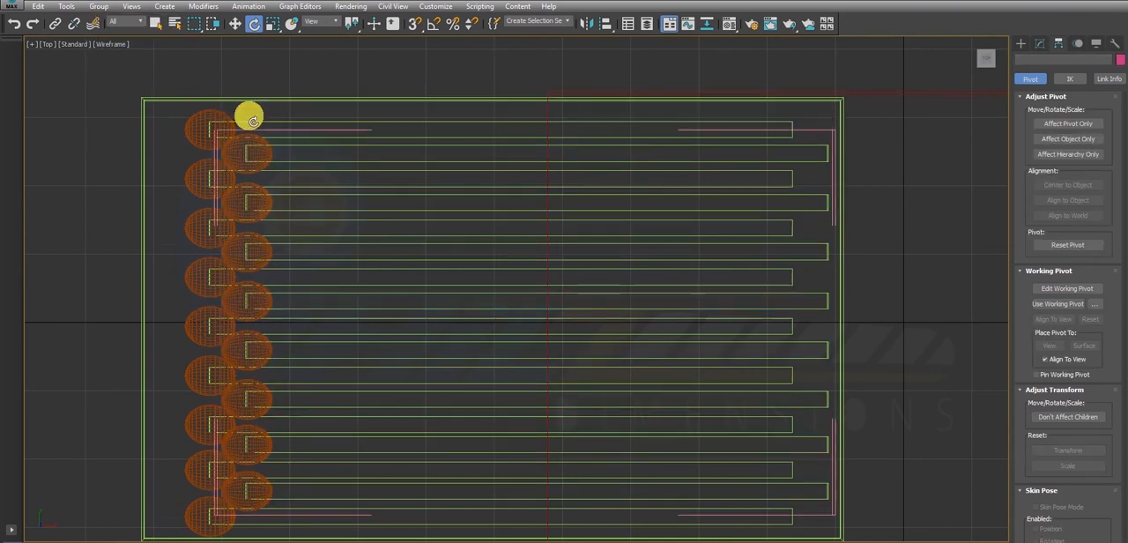
# - Close the upper layer's group again, with its outermost remaining match selected, and clear the selection
pyautogui.click(236, 153)
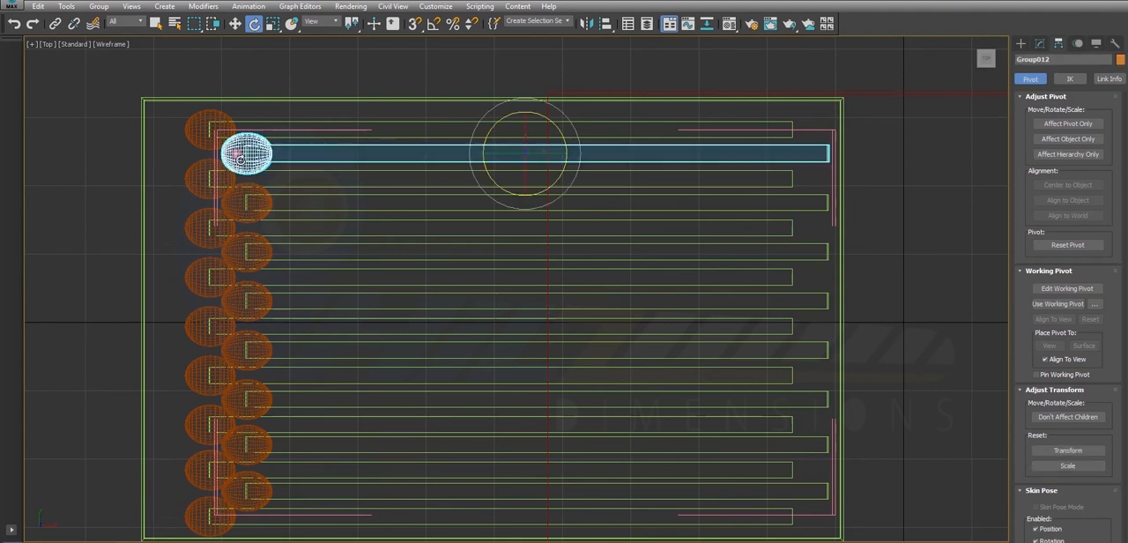
pyautogui.click(102, 12)
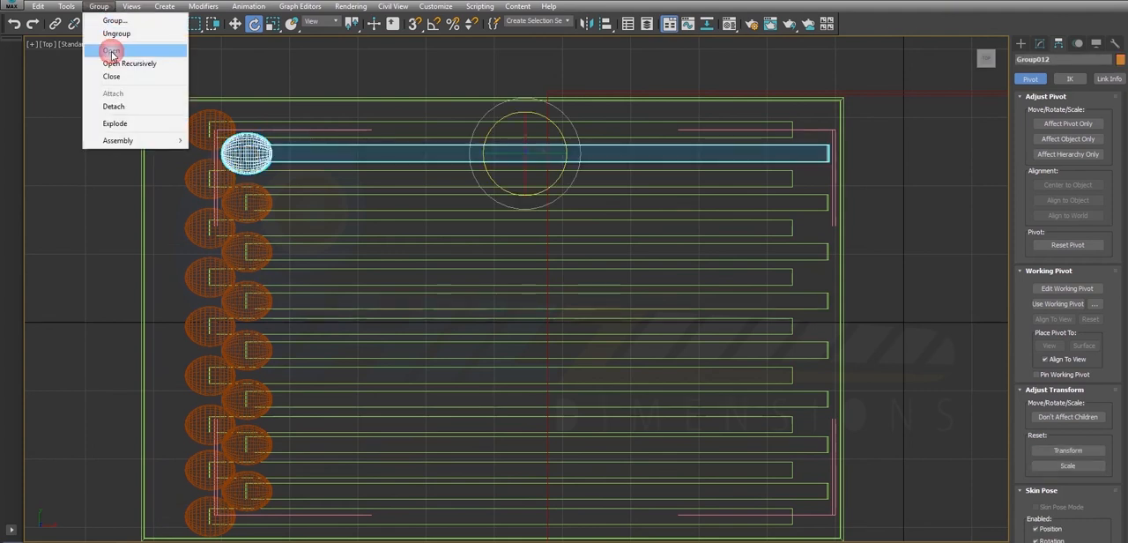
pyautogui.click(118, 78)
pyautogui.click(251, 78)
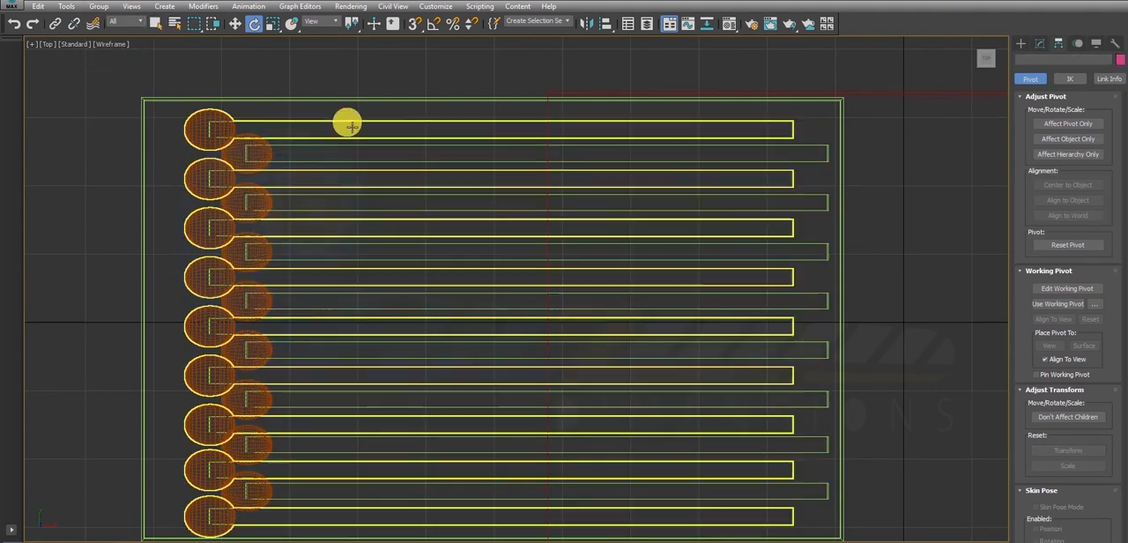
# - Examine the matchbox from orbited Perspective angles to check that both matchstick layers fit within the tray
pyautogui.hotkey('alt', 'w')
pyautogui.click(806, 396)
pyautogui.press('w')
pyautogui.hotkey('alt', 'w')
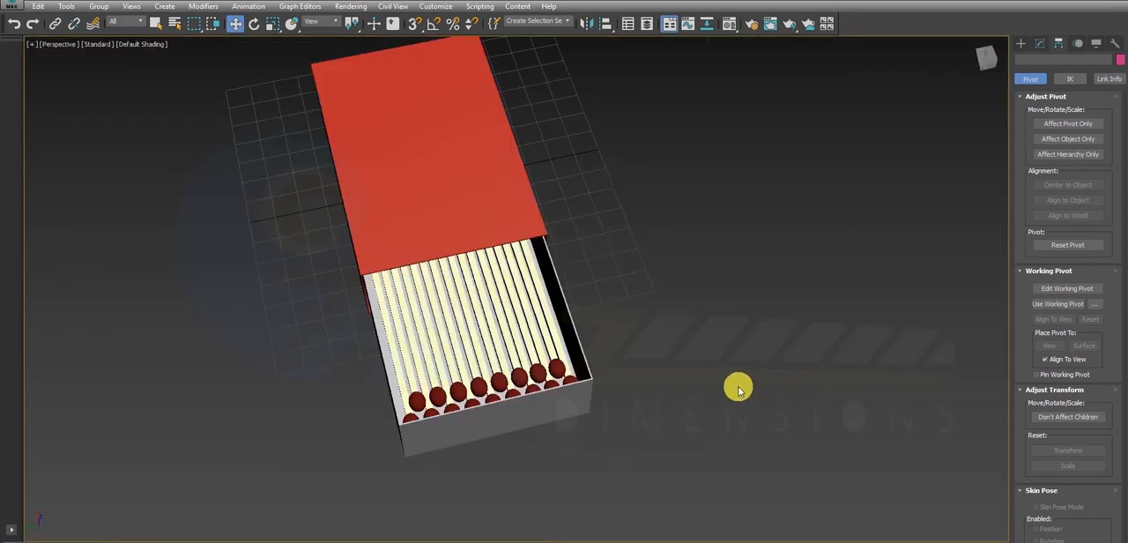
pyautogui.keyDown('alt'); pyautogui.moveTo(528, 263); pyautogui.dragTo(552, 204, button='middle'); pyautogui.keyUp('alt')
pyautogui.keyDown('alt'); pyautogui.moveTo(655, 244); pyautogui.dragTo(447, 300, button='middle'); pyautogui.keyUp('alt')
pyautogui.keyDown('alt'); pyautogui.moveTo(581, 290); pyautogui.dragTo(537, 282, button='middle'); pyautogui.keyUp('alt')
pyautogui.click(514, 255)
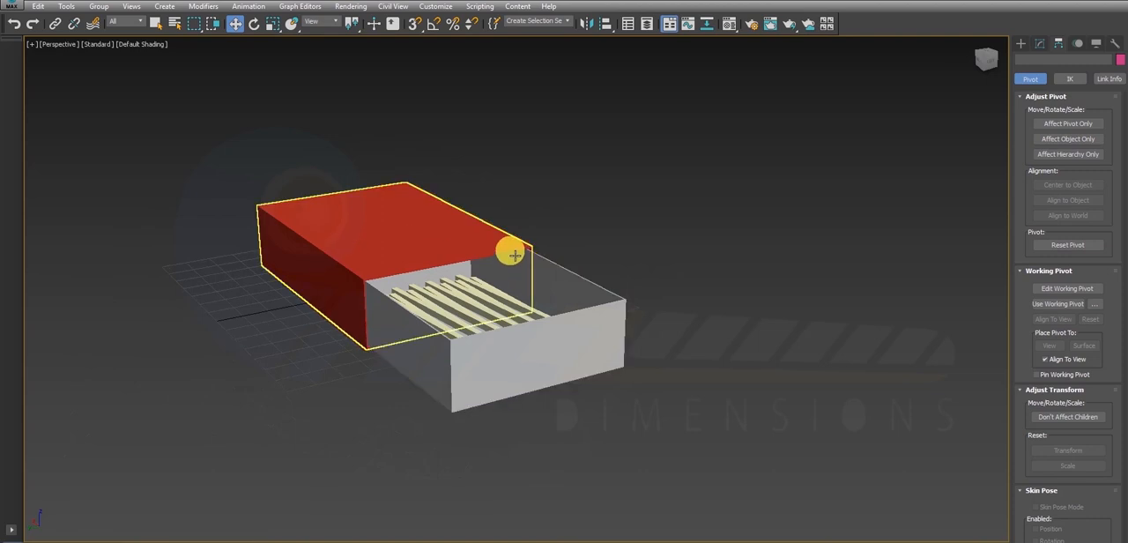
pyautogui.click(871, 226)
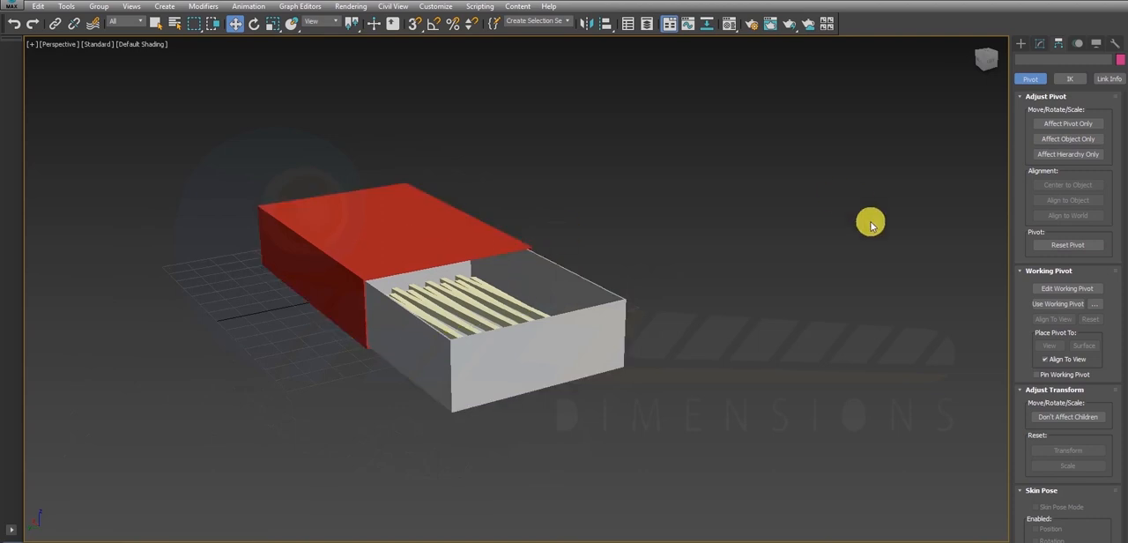